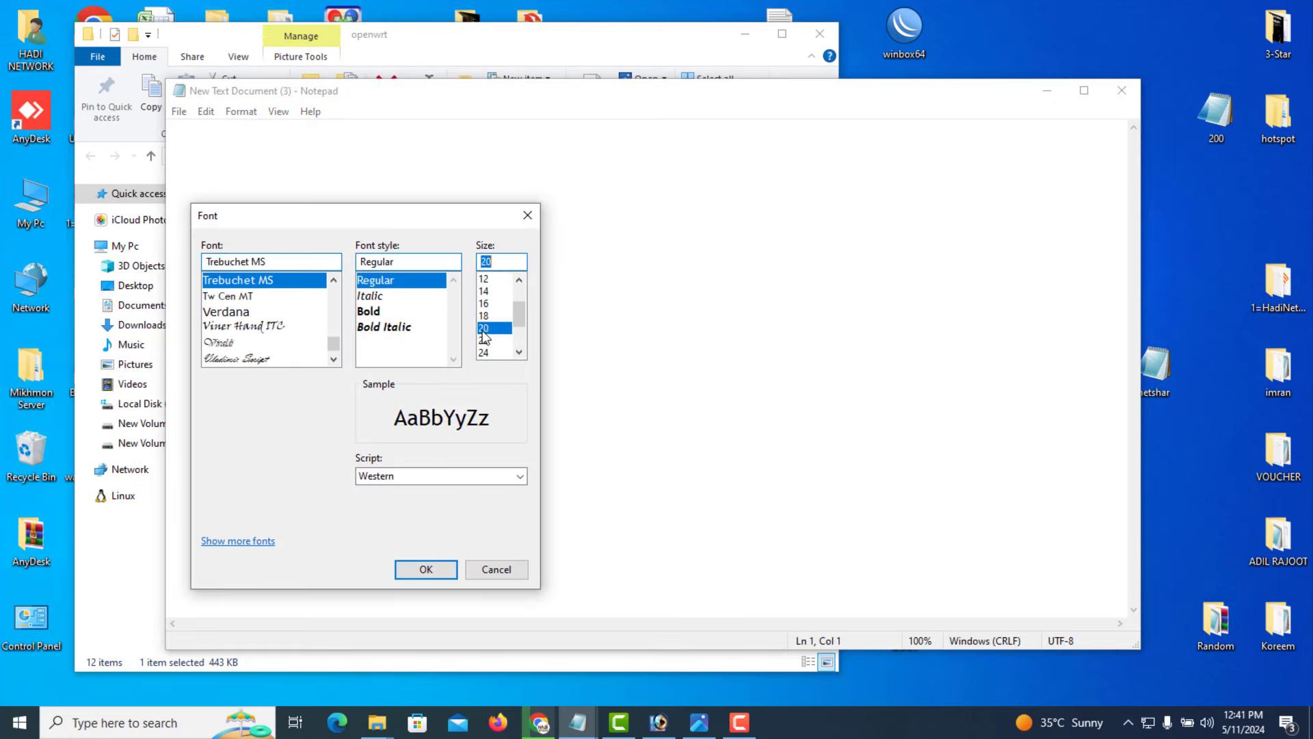
Apply font size 20 in Notepad and list 192.168.9.1, 192.168.10.1, 192.168.11.1 and 192.168.12.1 on separate lines
left_click(430, 566)
type("1")
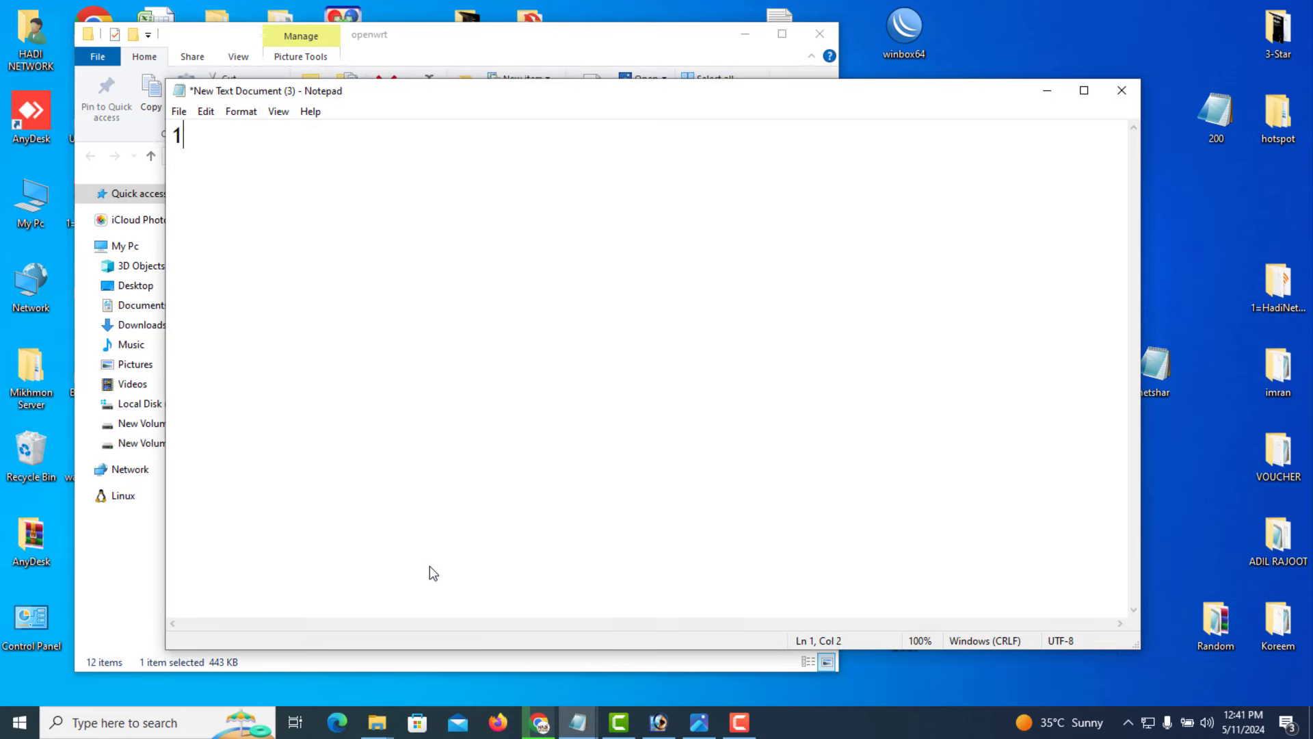
type("92.168.9.1")
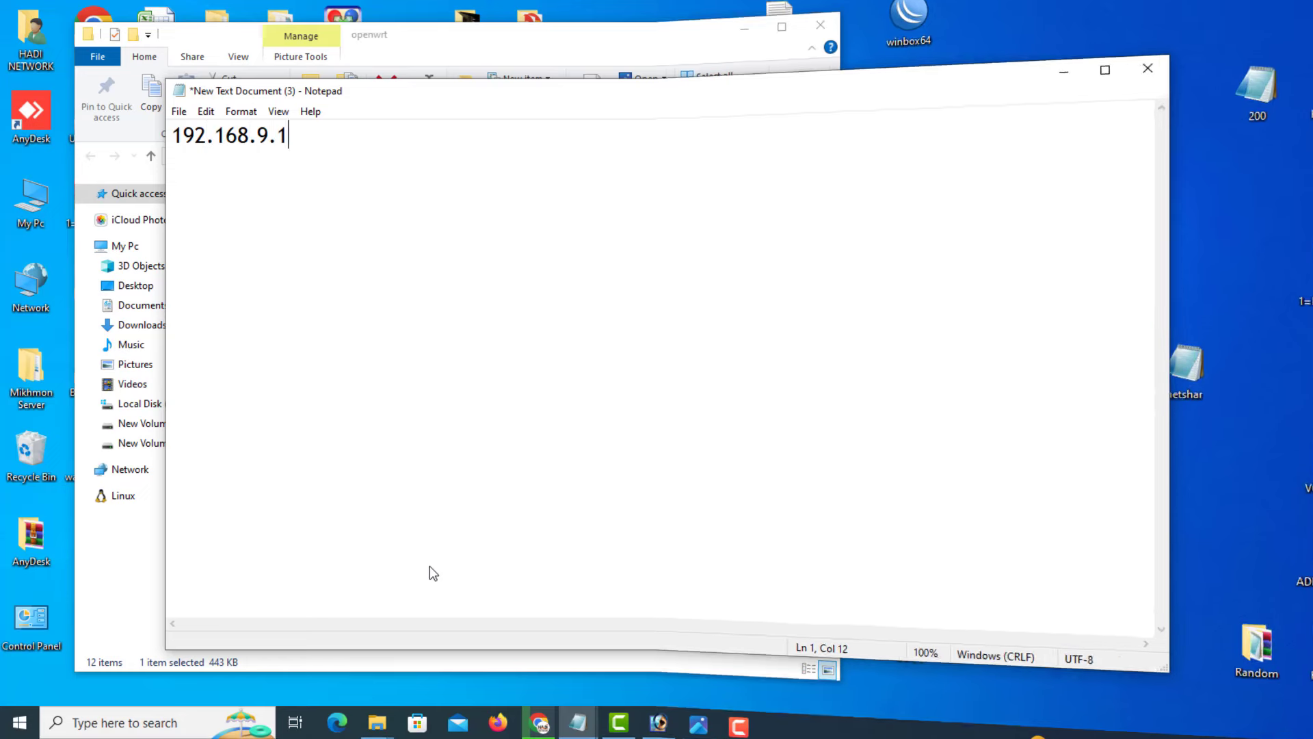
key("Return")
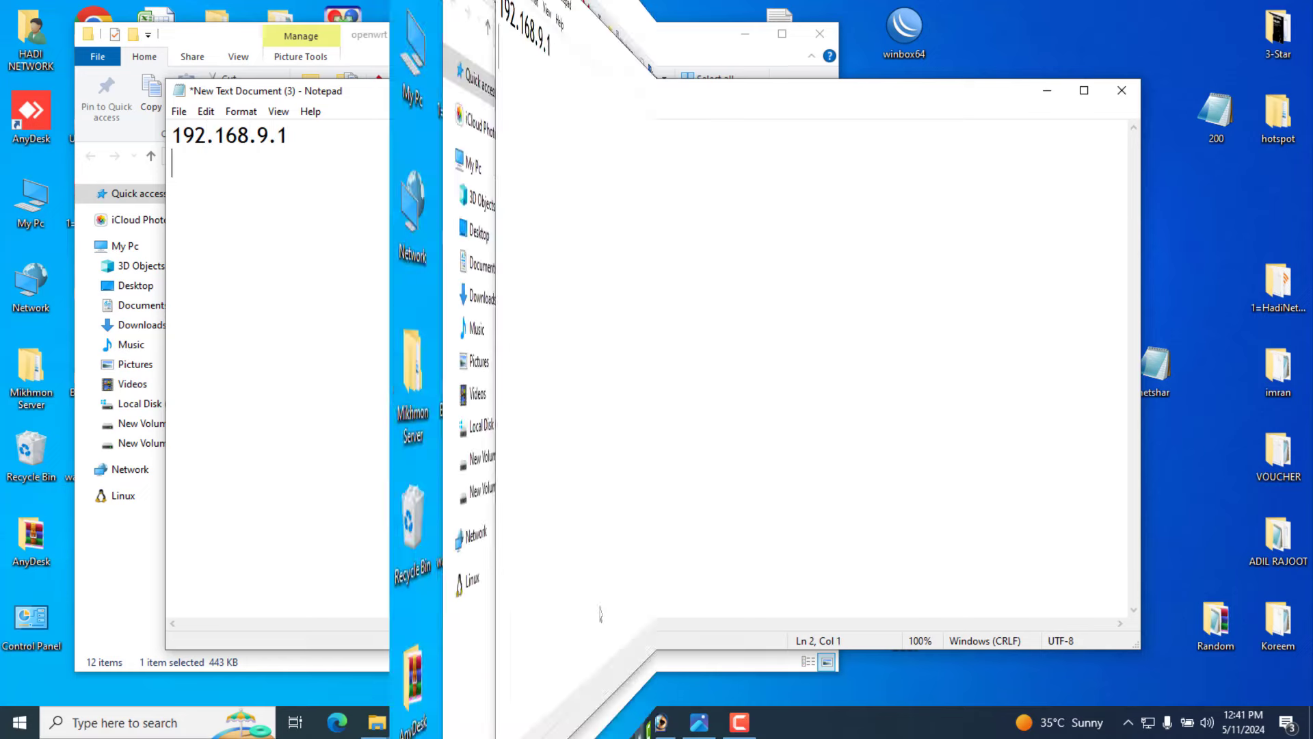
type("192.168.10.1")
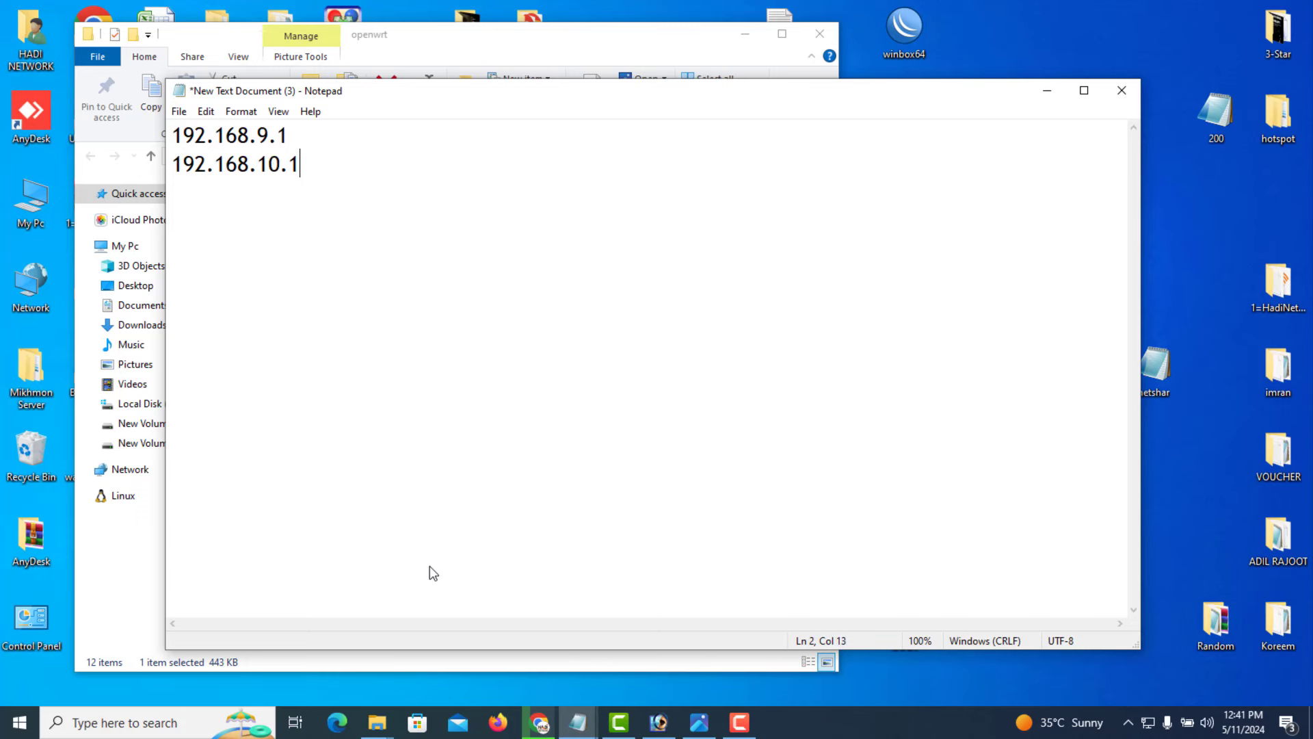
key("Return")
type("192.168.11.1")
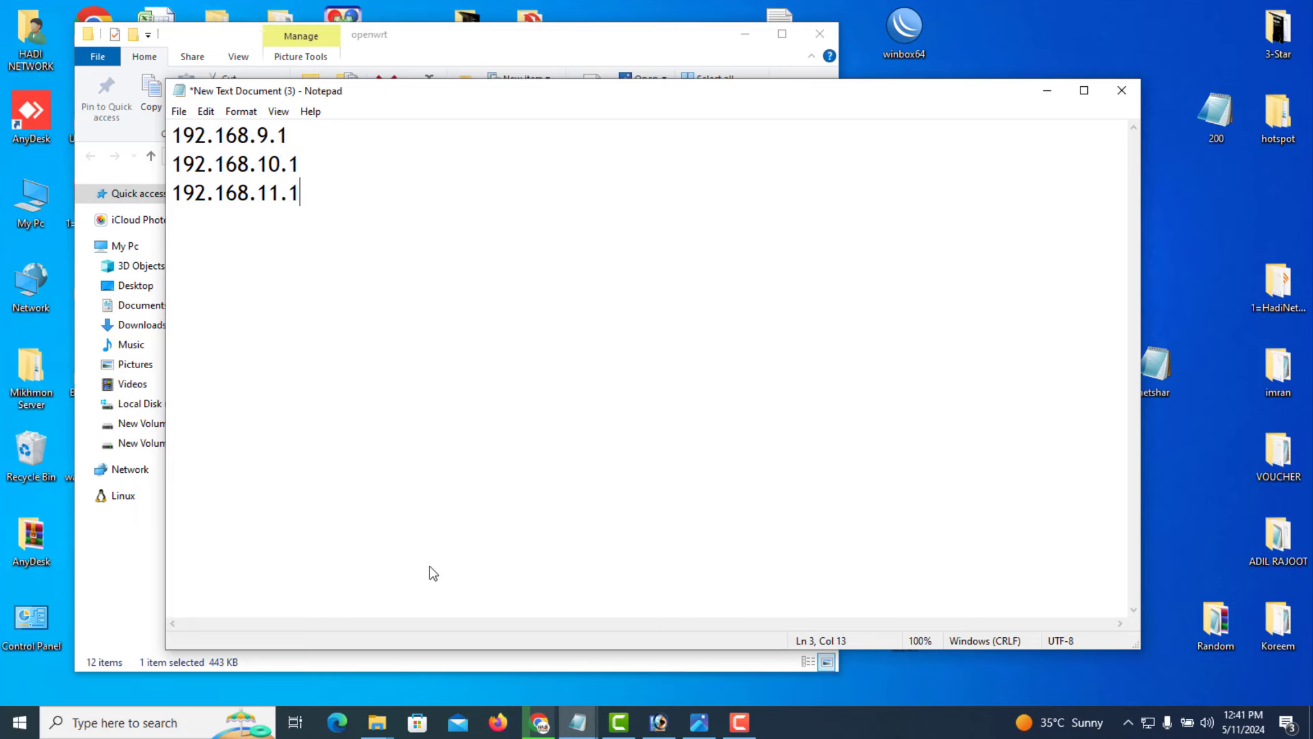
key("Return")
type("192.168.12.1")
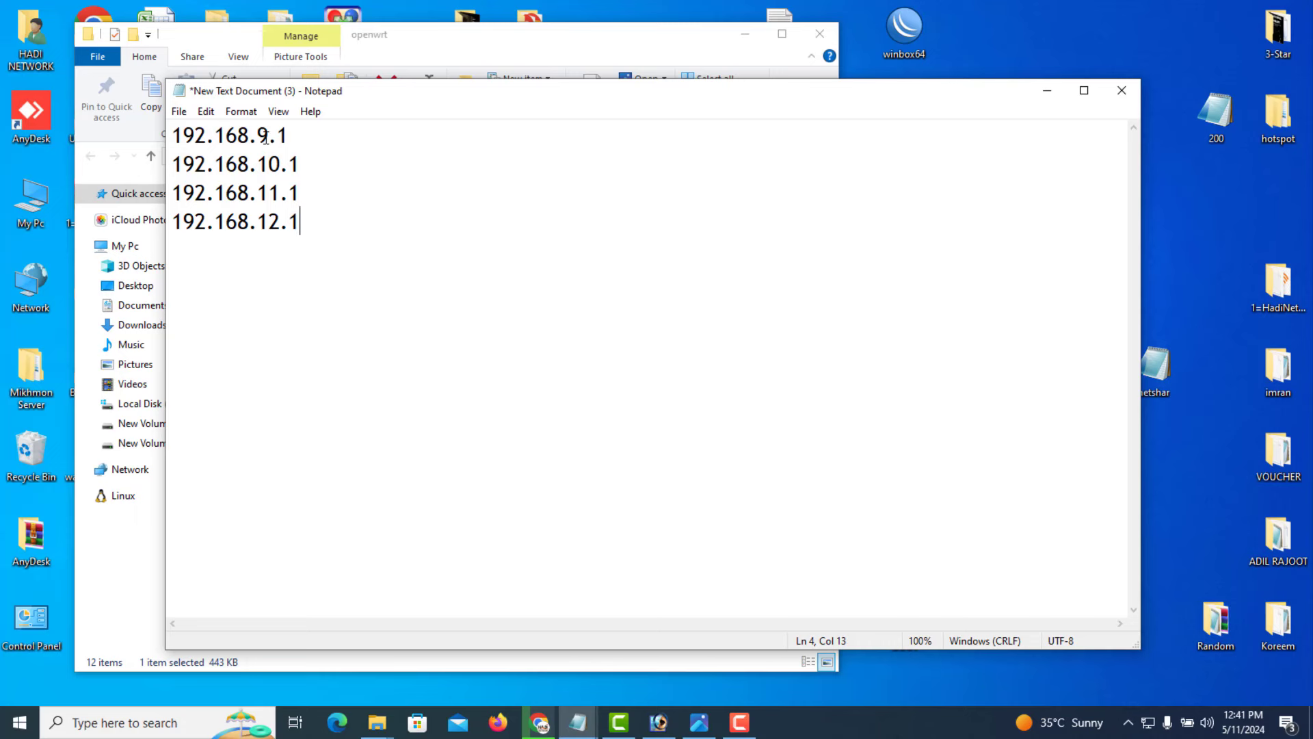
Compare the third octets of the listed addresses and erase the 192.168.12.1 and 192.168.11.1 entries
left_click_drag(270, 136, 264, 167)
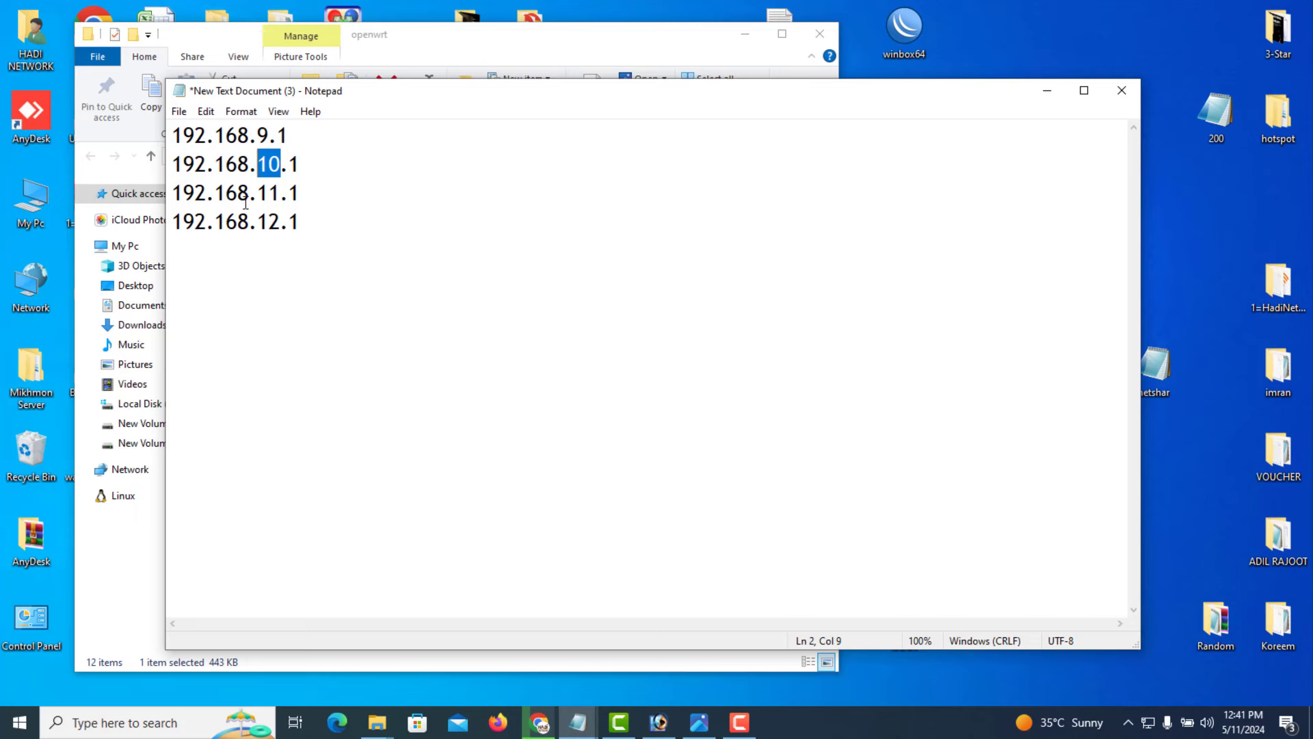
mouse_move(250, 221)
left_mouse_down()
mouse_move(238, 221)
mouse_move(258, 221)
left_mouse_up()
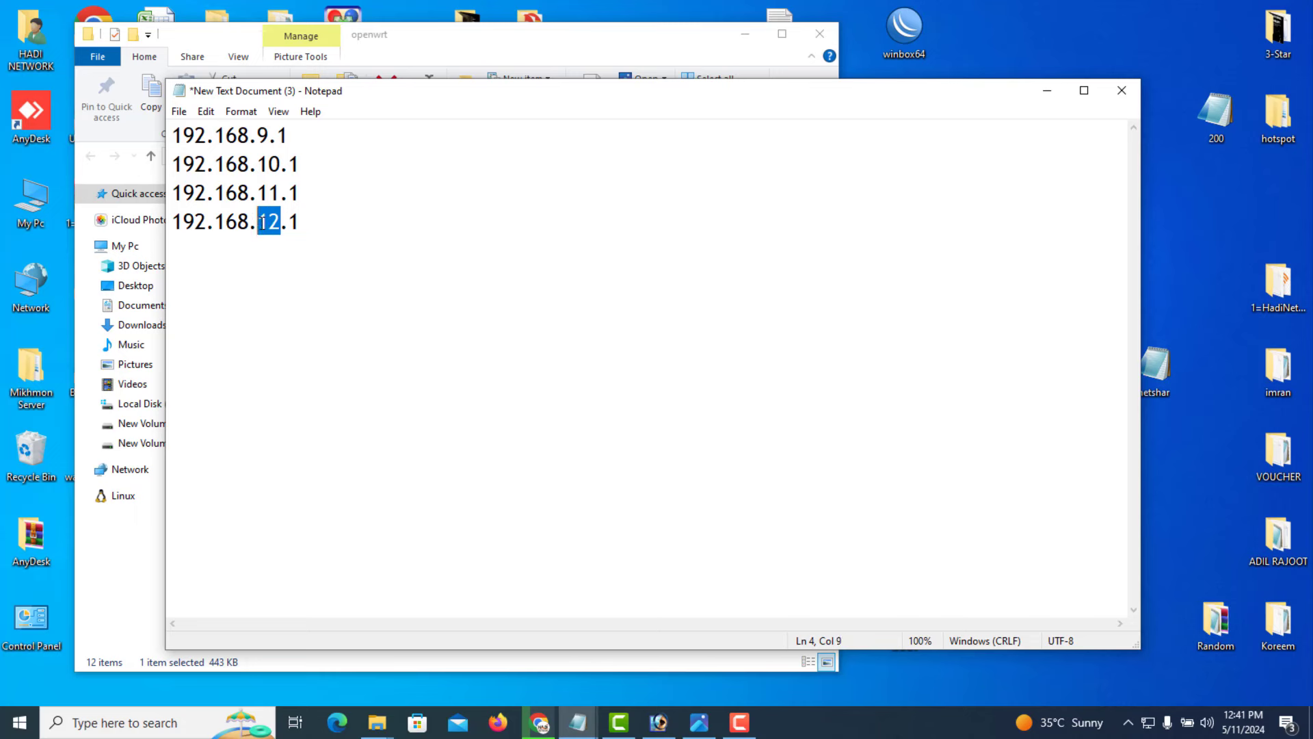
left_click(289, 139)
left_click_drag(290, 137, 179, 202)
left_click(301, 162)
left_click(298, 223)
key("BackSpace")
key("BackSpace")
key("BackSpace")
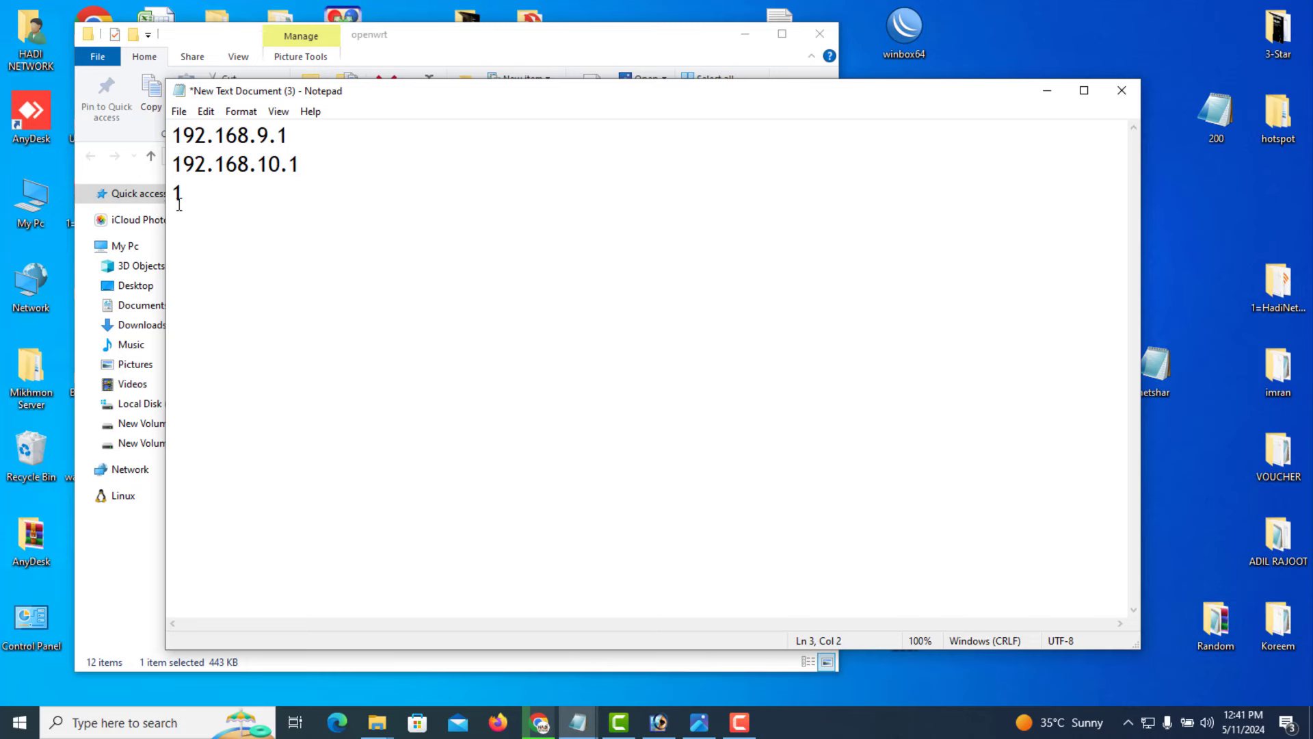
Try 192.168.9.2 as the second address, and set that line back to 192.168.10.1
left_click(269, 169)
key("Delete")
key("BackSpace")
type("9")
key("BackSpace")
type("2.168.9.2")
double_click(288, 164)
left_click(269, 167)
key("BackSpace")
type("10")
key("End")
key("BackSpace")
type("1")
Extend the first line into the address range 192.168.9.1-192.168.9.254
left_click_drag(299, 167, 257, 134)
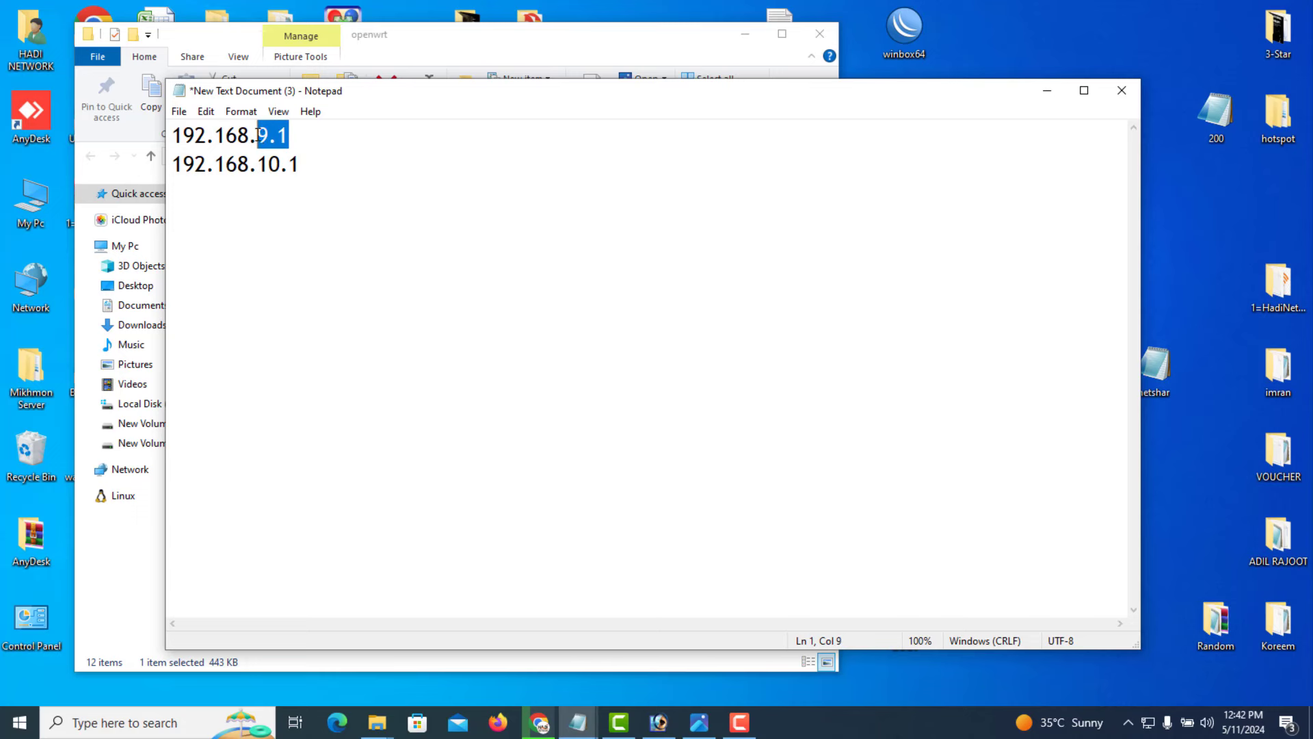
left_click(300, 136)
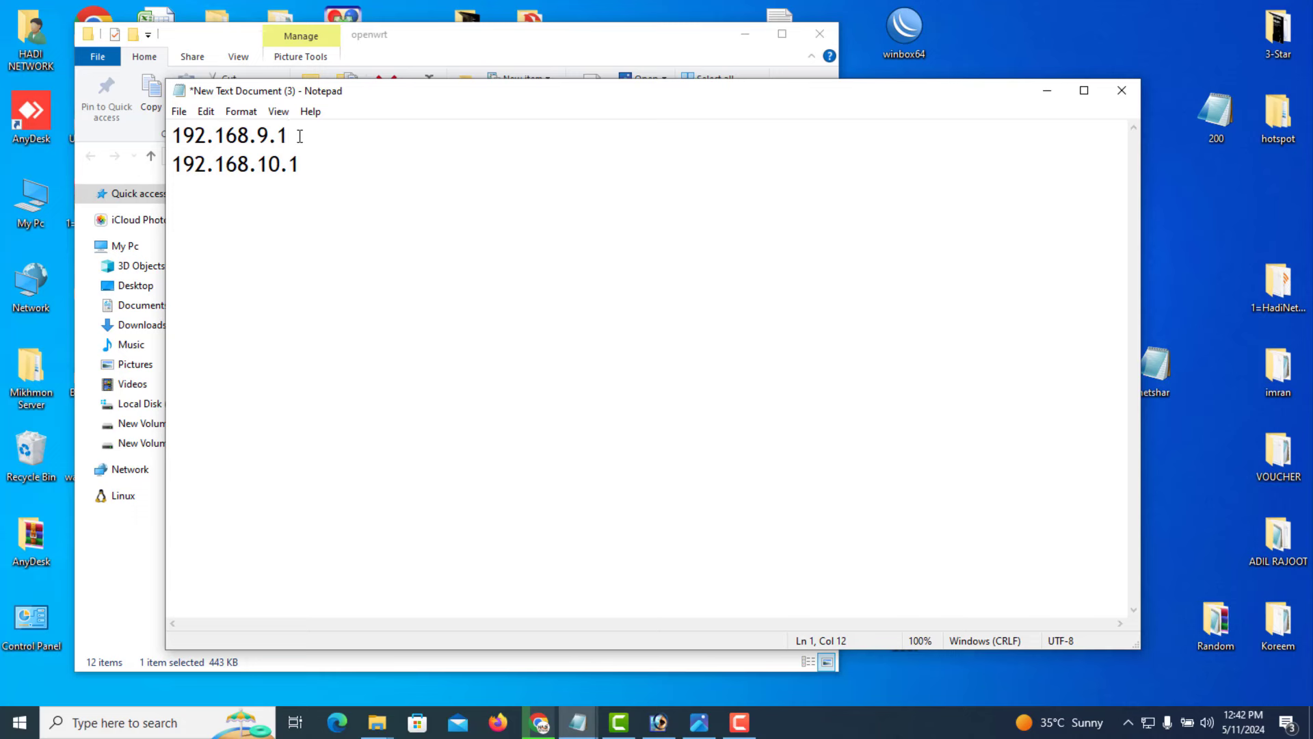
type("-192.168.9.254")
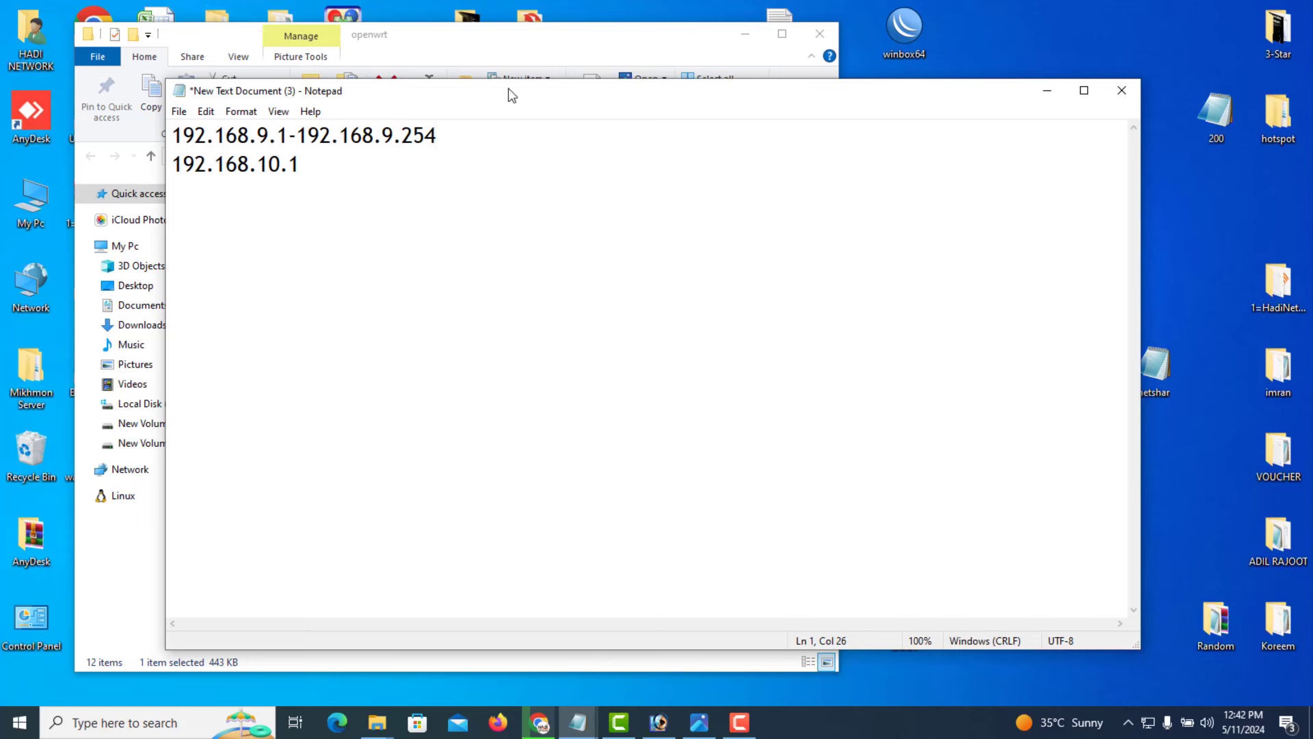
Review the address range against the second address and close the text document without saving
left_click_drag(437, 135, 172, 137)
left_click(329, 161)
left_click_drag(282, 164, 262, 166)
left_click_drag(289, 135, 264, 138)
left_click(1127, 100)
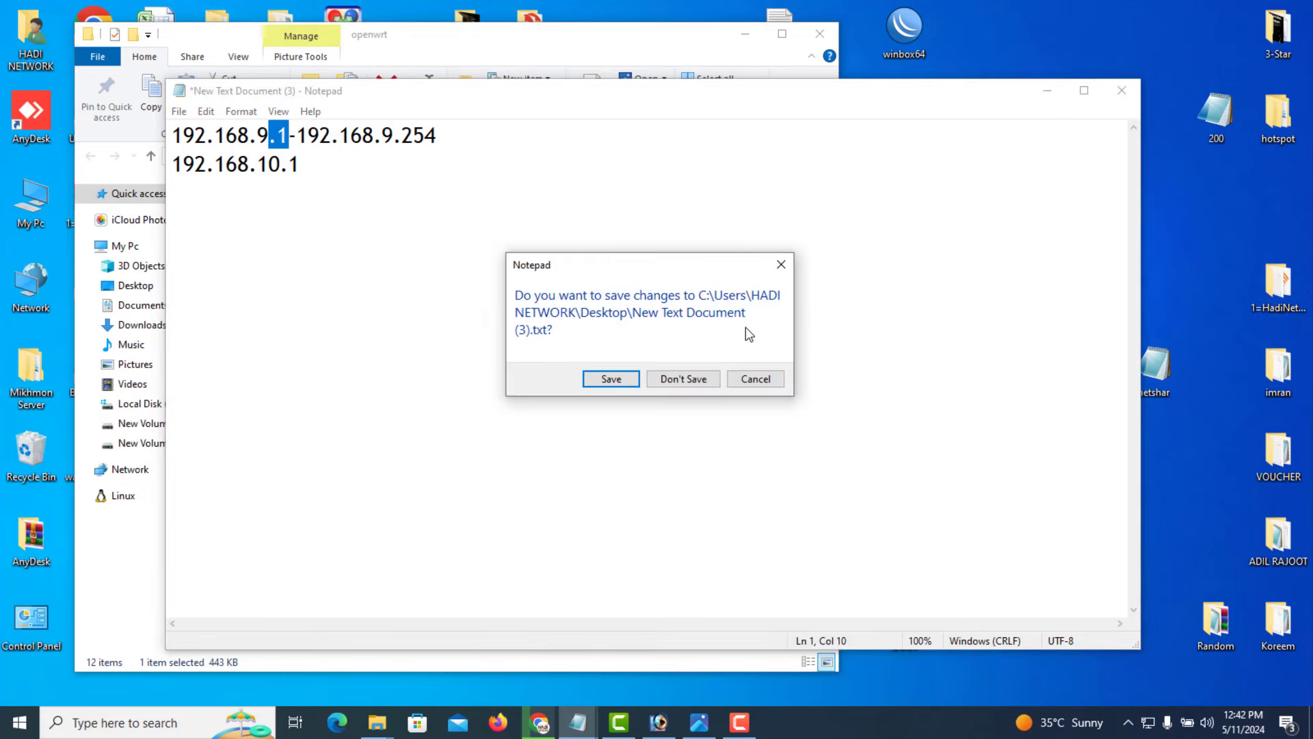
left_click(685, 379)
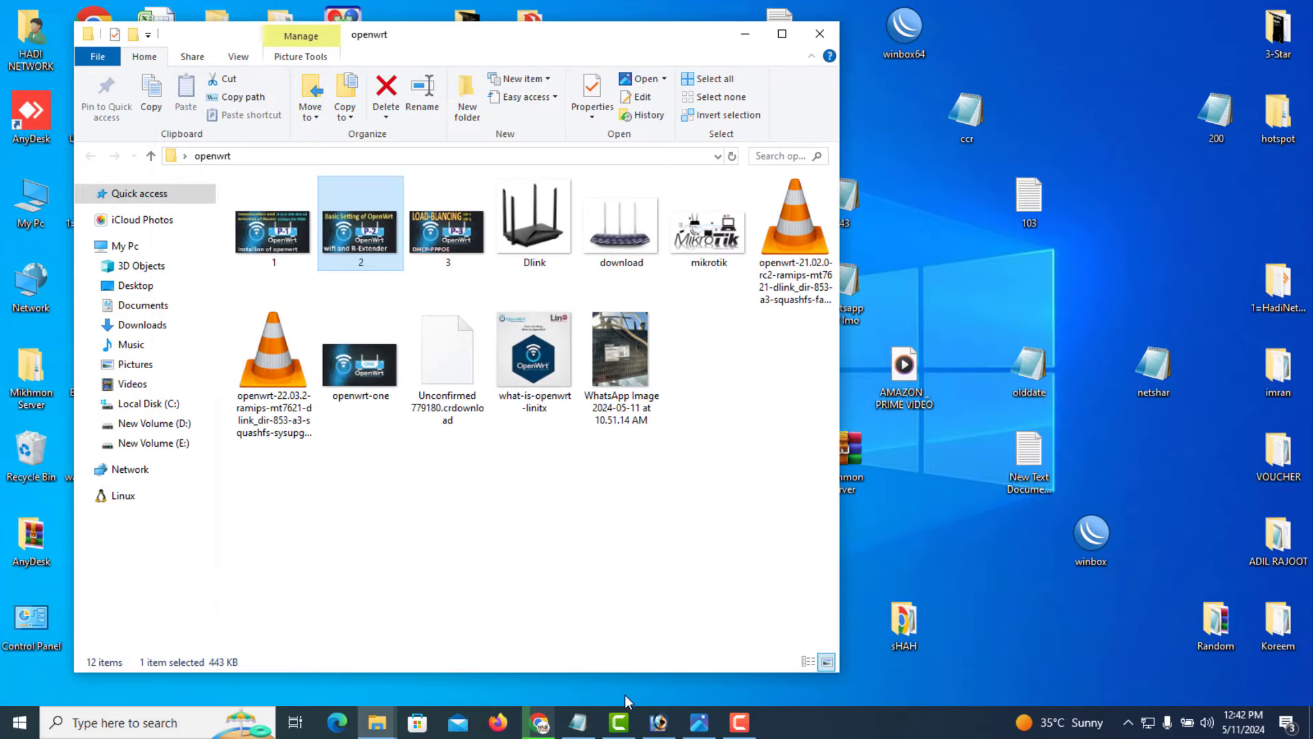
Switch to the OpenWrt page in Chrome and reset the router to factory defaults, agreeing to erase all settings
mouse_move(628, 727)
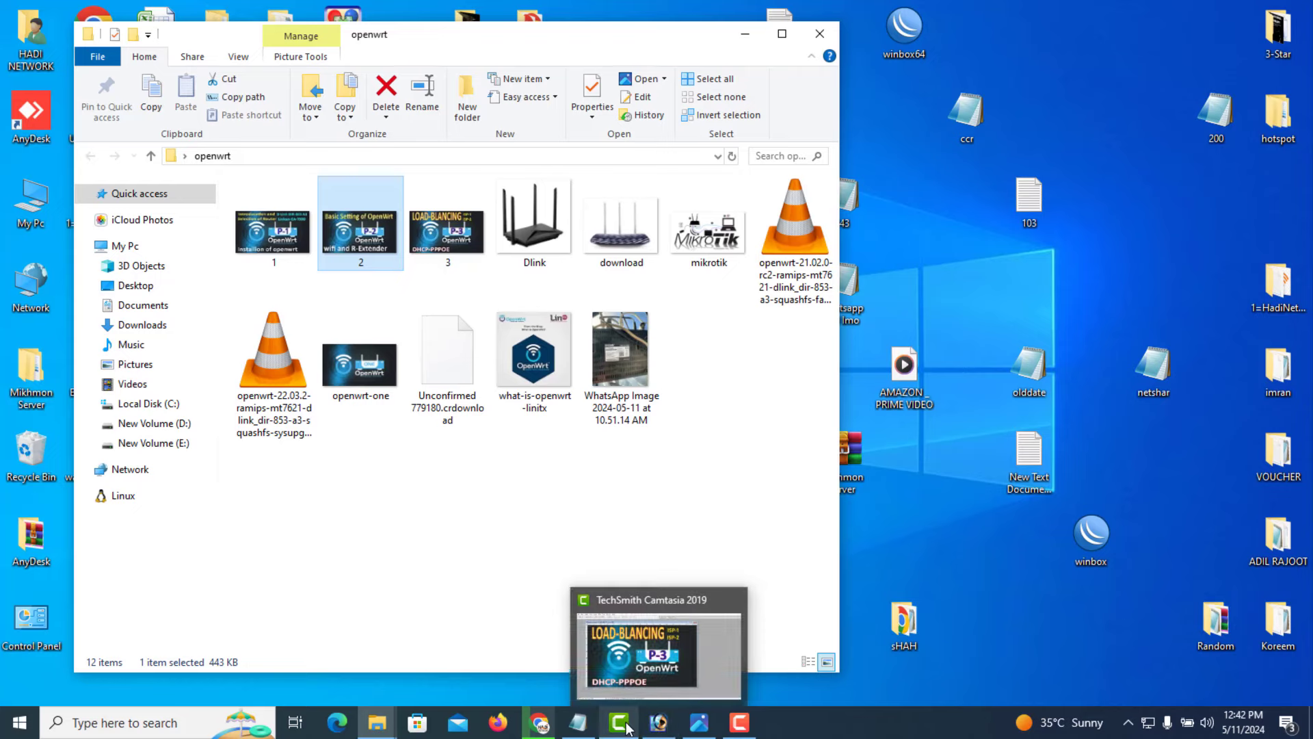
mouse_move(540, 723)
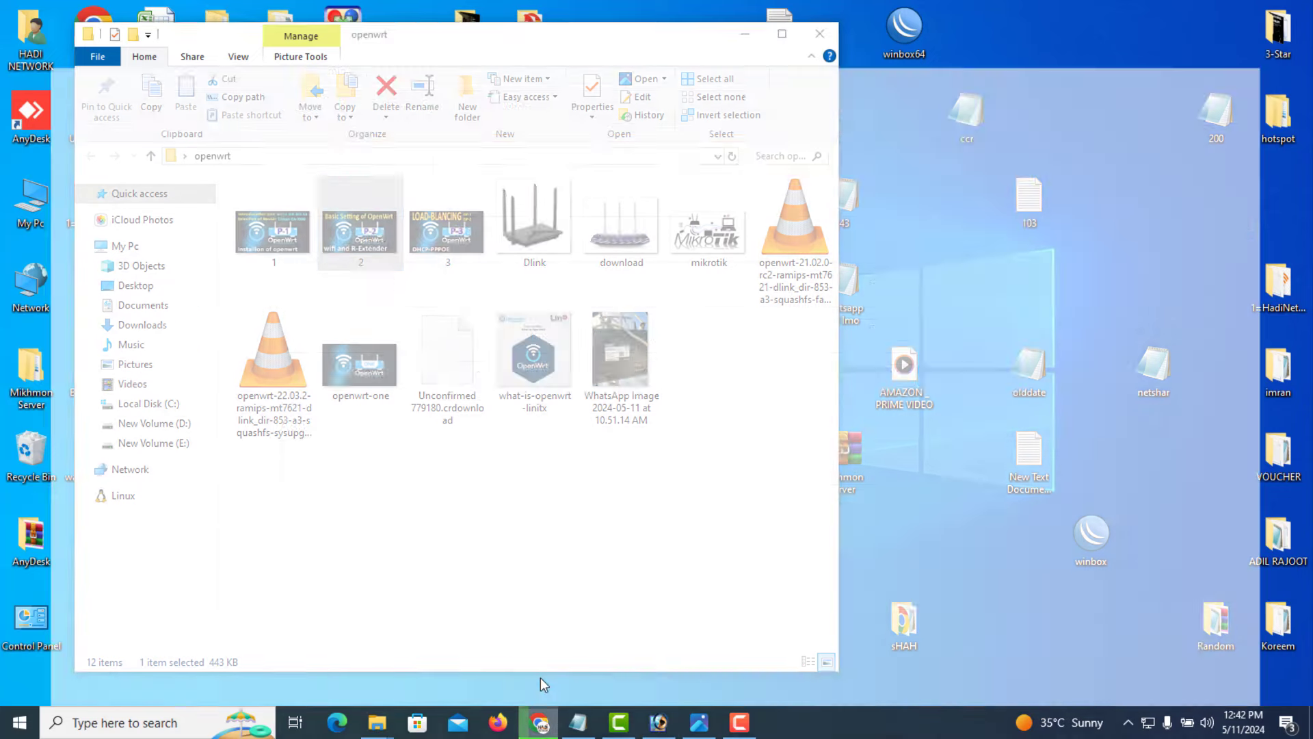
left_click(540, 677)
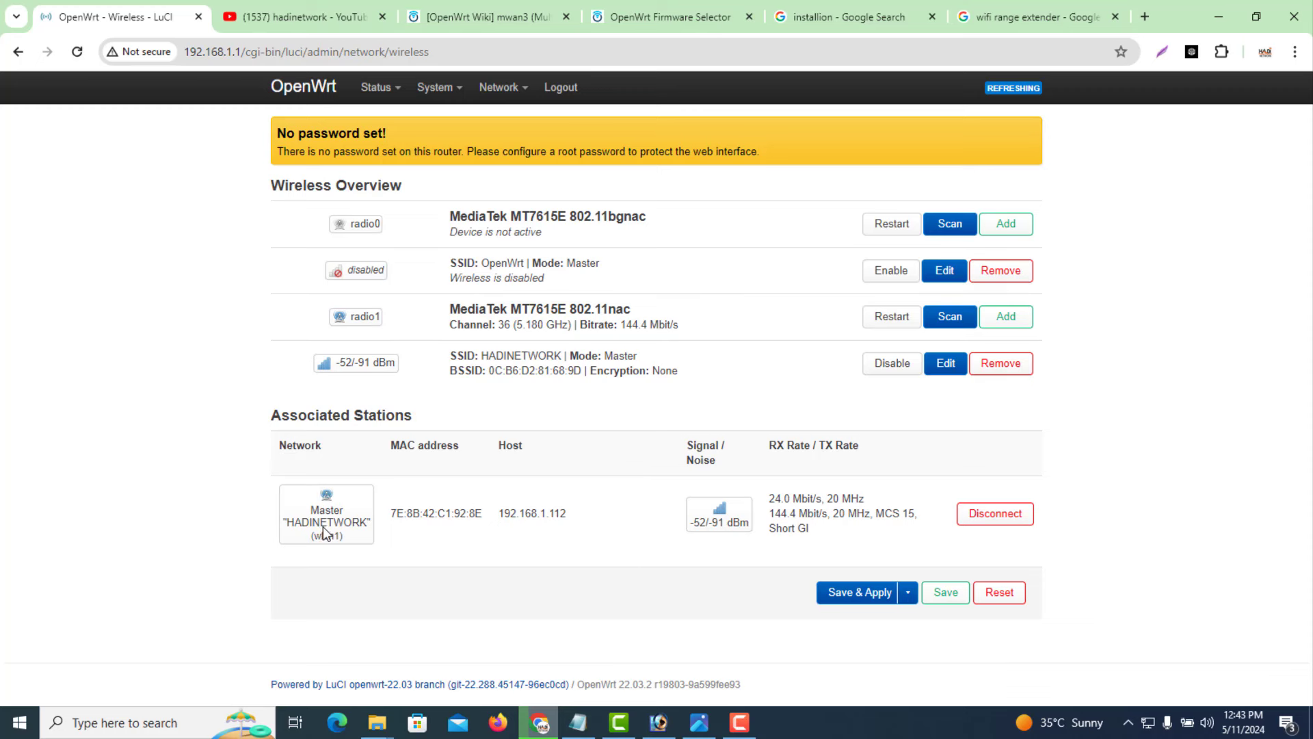
left_click_drag(323, 534, 282, 523)
mouse_move(455, 95)
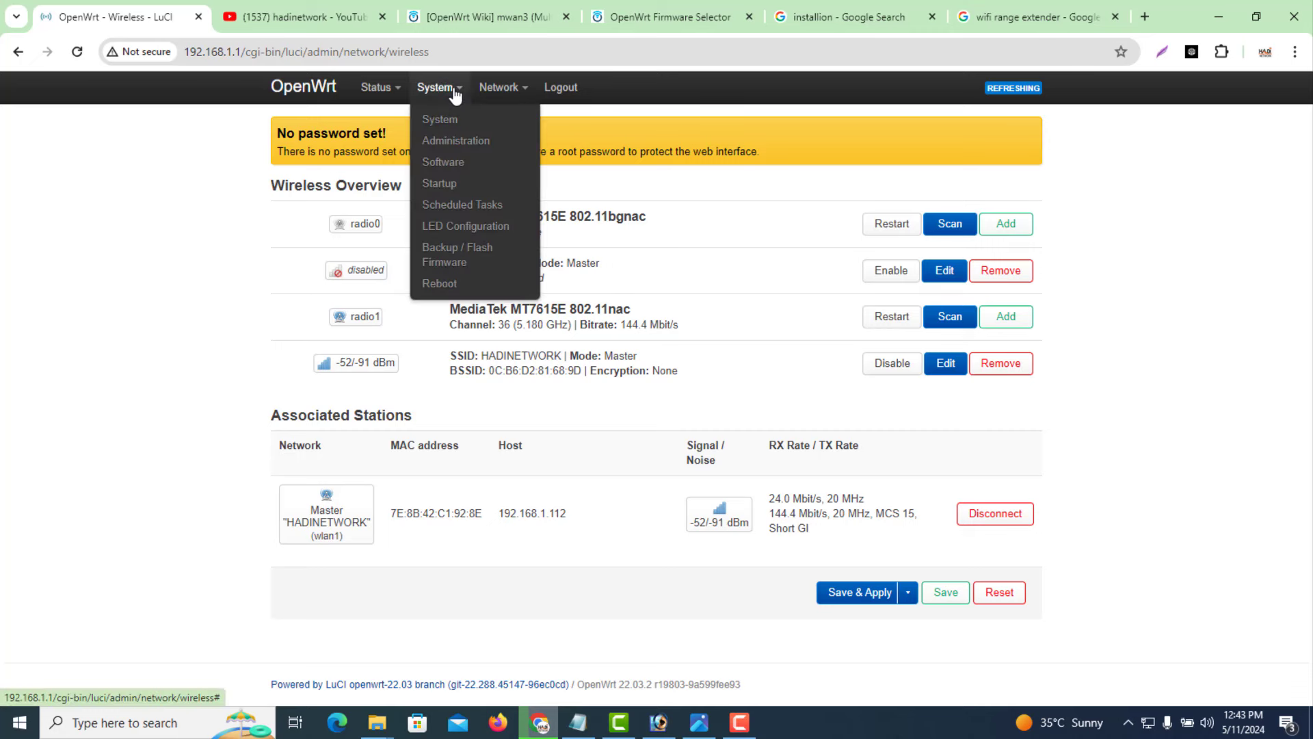
left_click(468, 260)
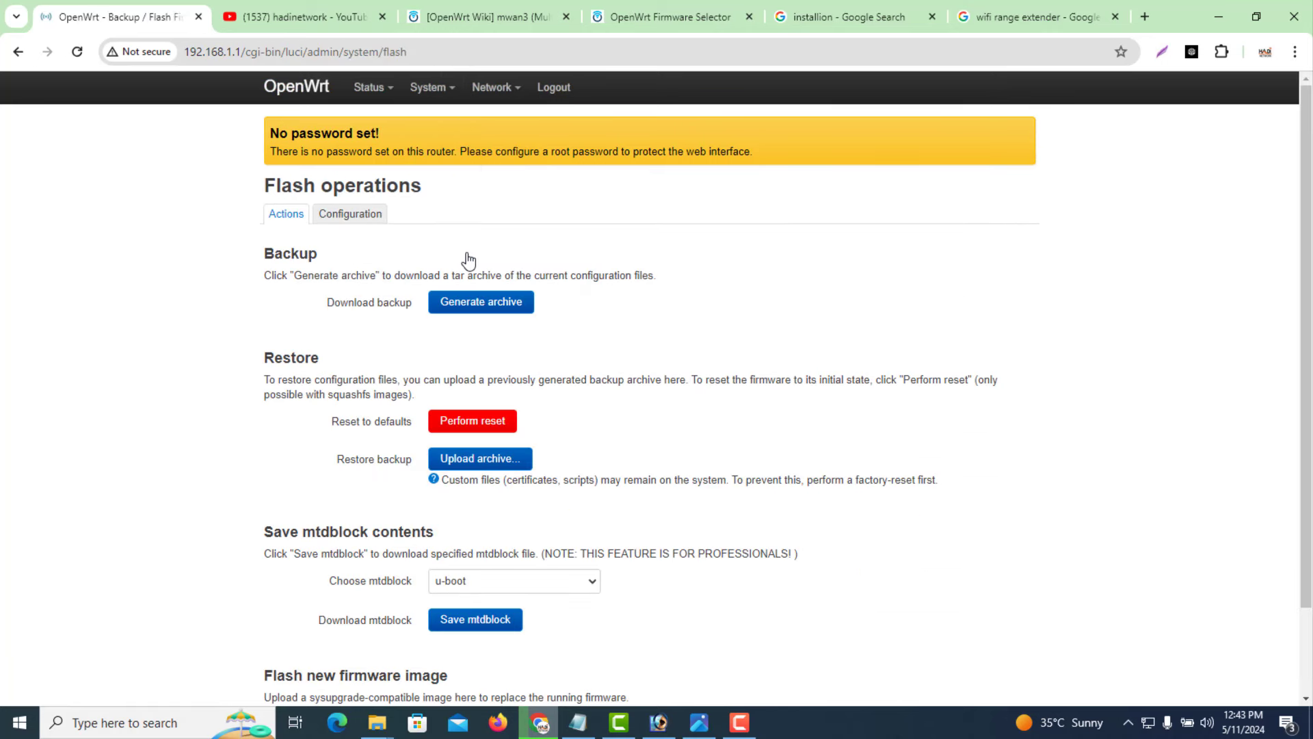
left_click(492, 423)
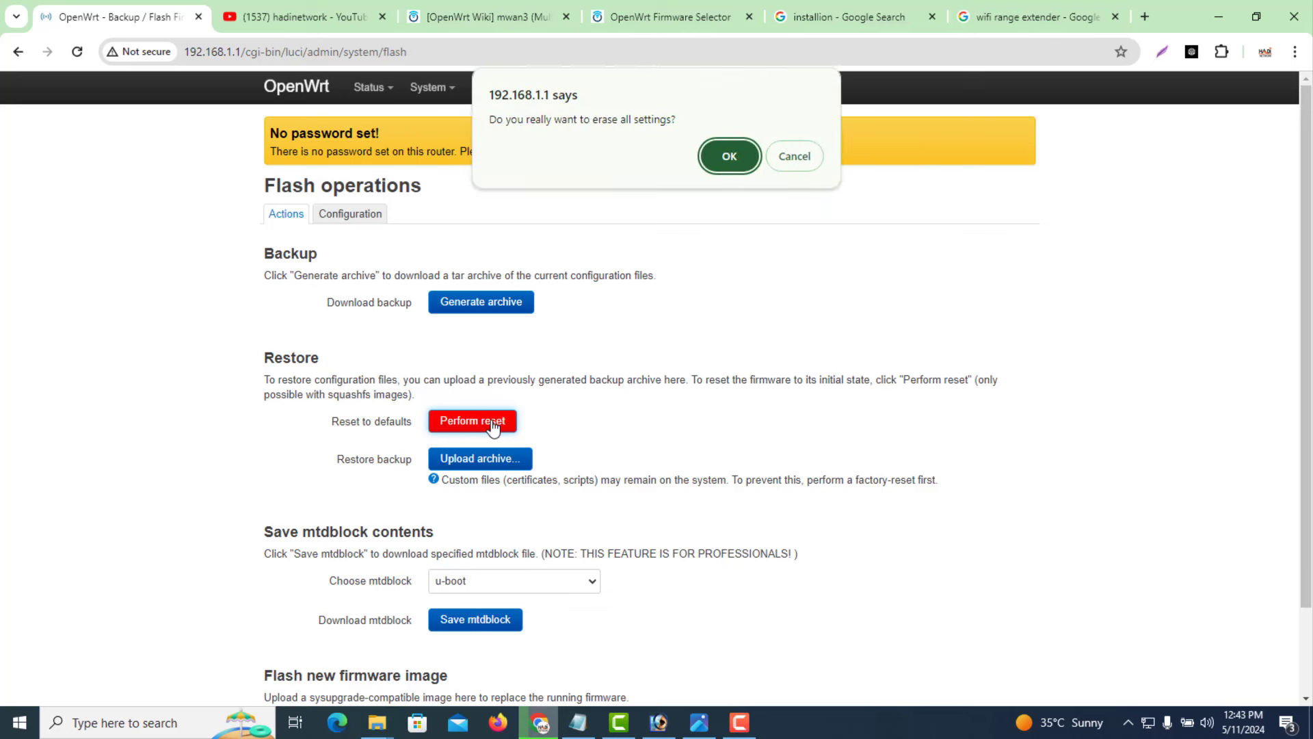
left_click(729, 169)
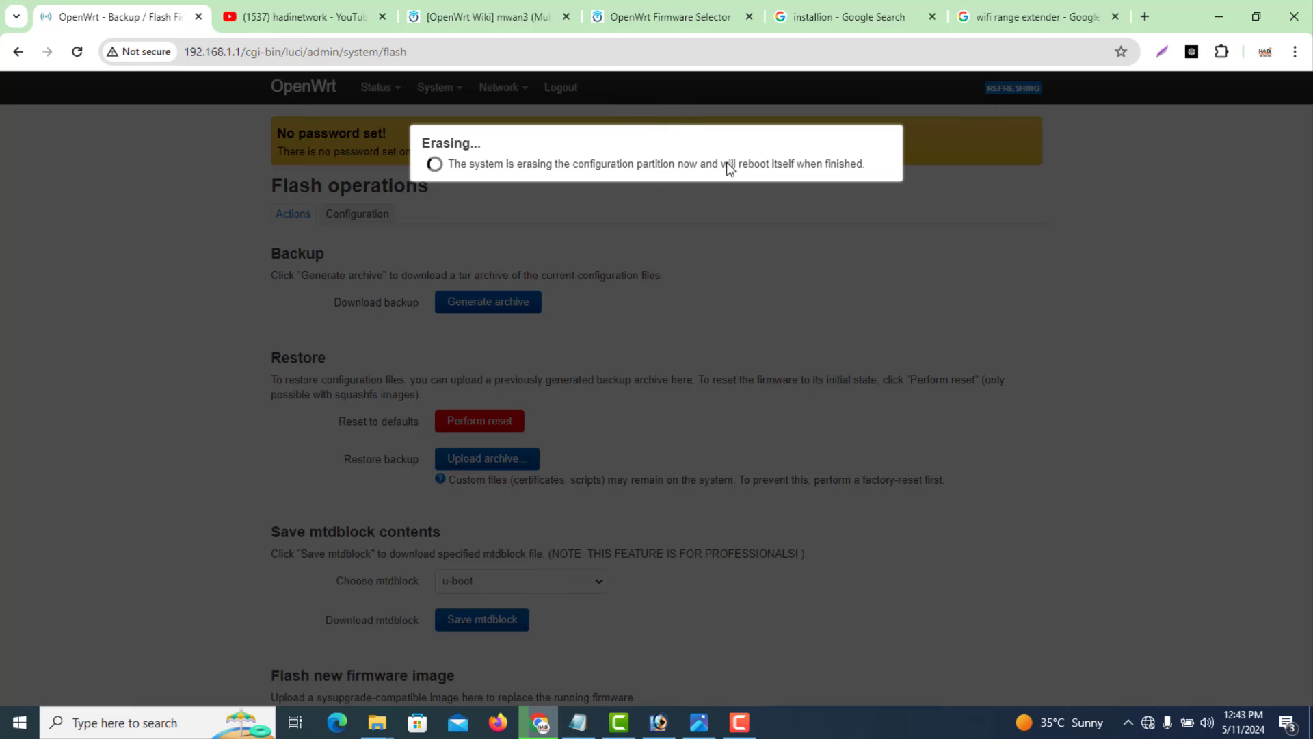
left_click(740, 723)
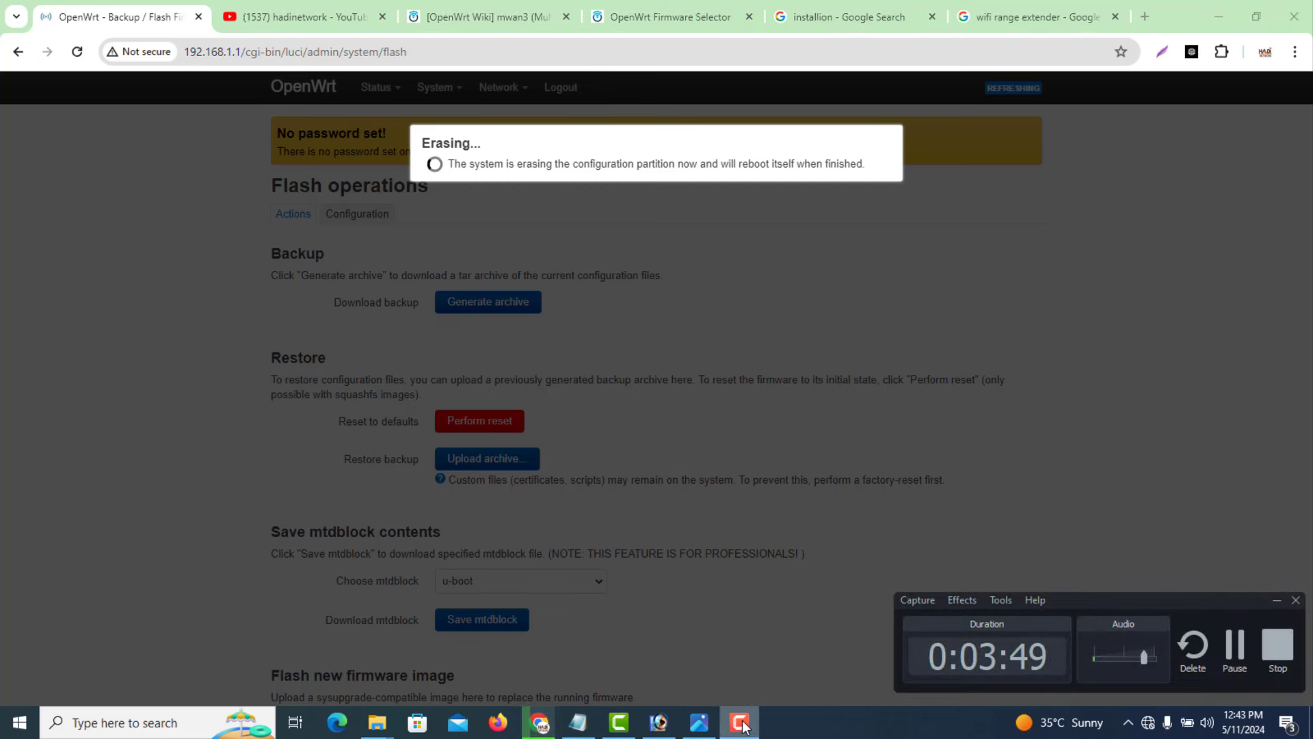
left_click(1234, 657)
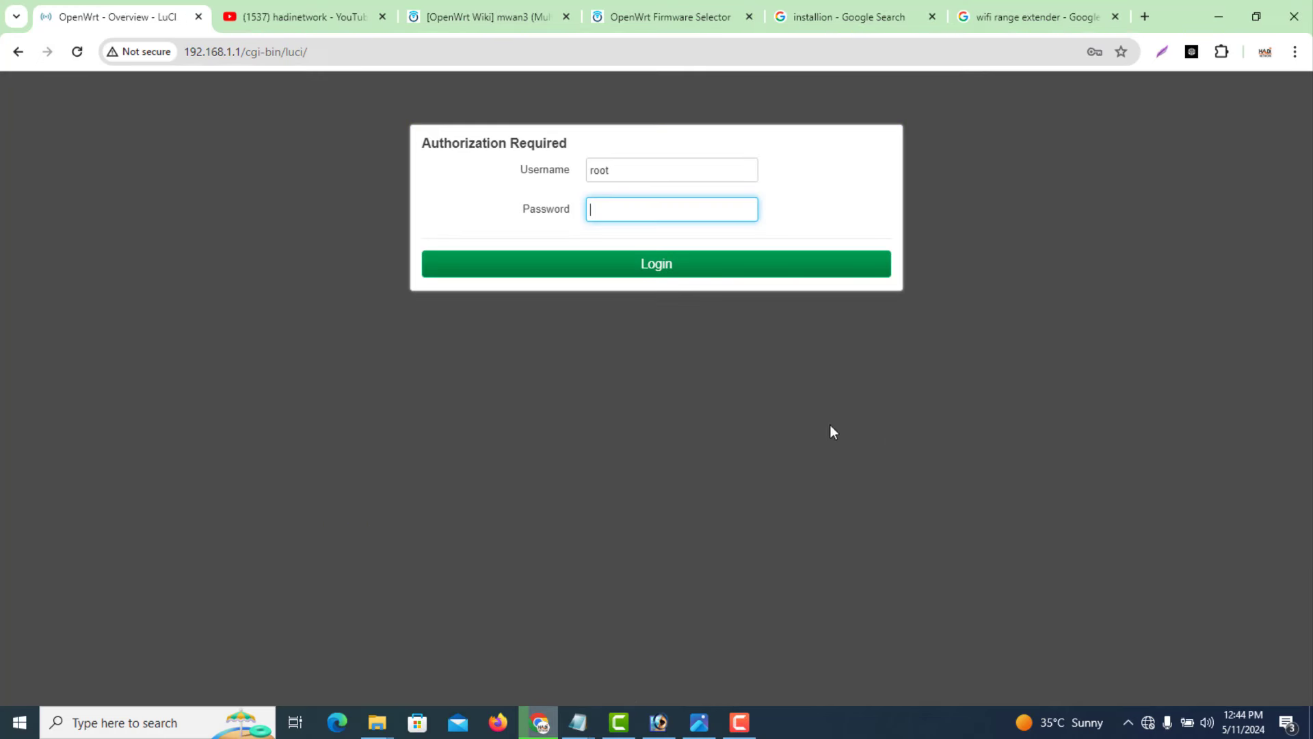
Log in to the router at 192.168.1.1 as root with a blank password and try to update the software package lists
left_click_drag(245, 54, 226, 52)
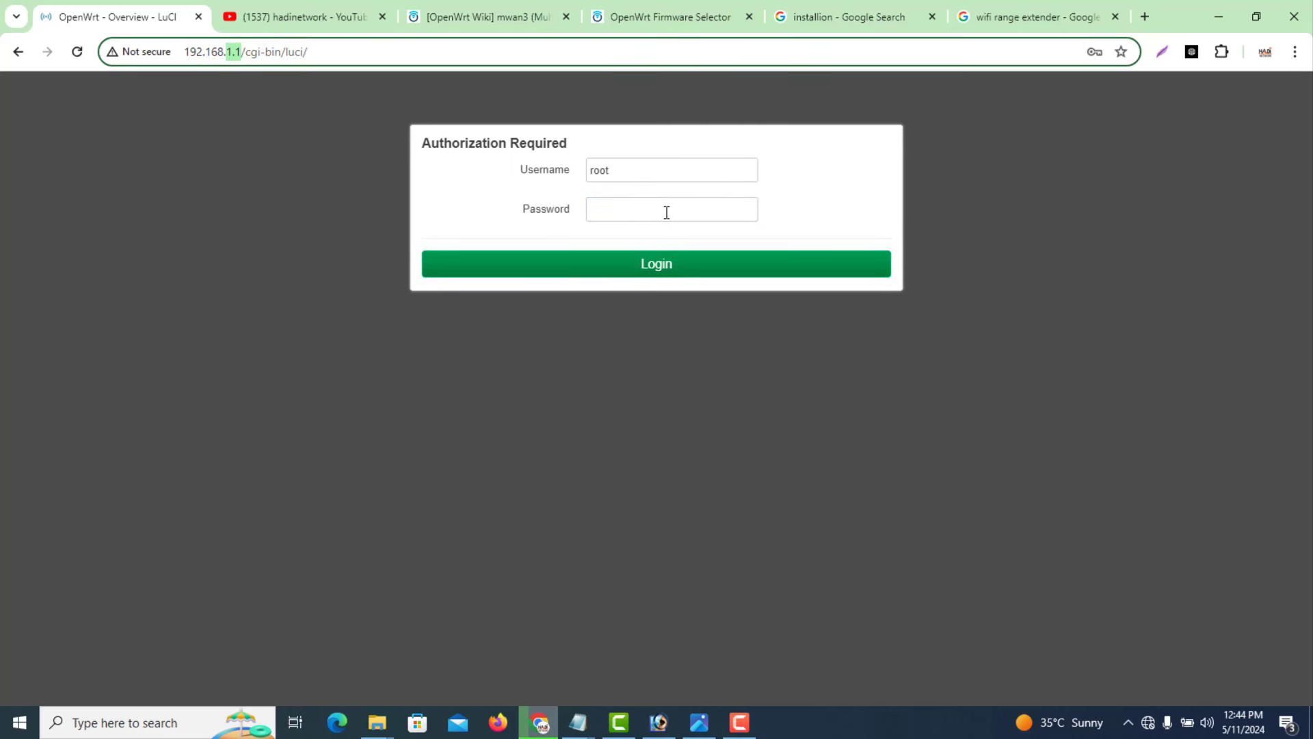
left_click(627, 265)
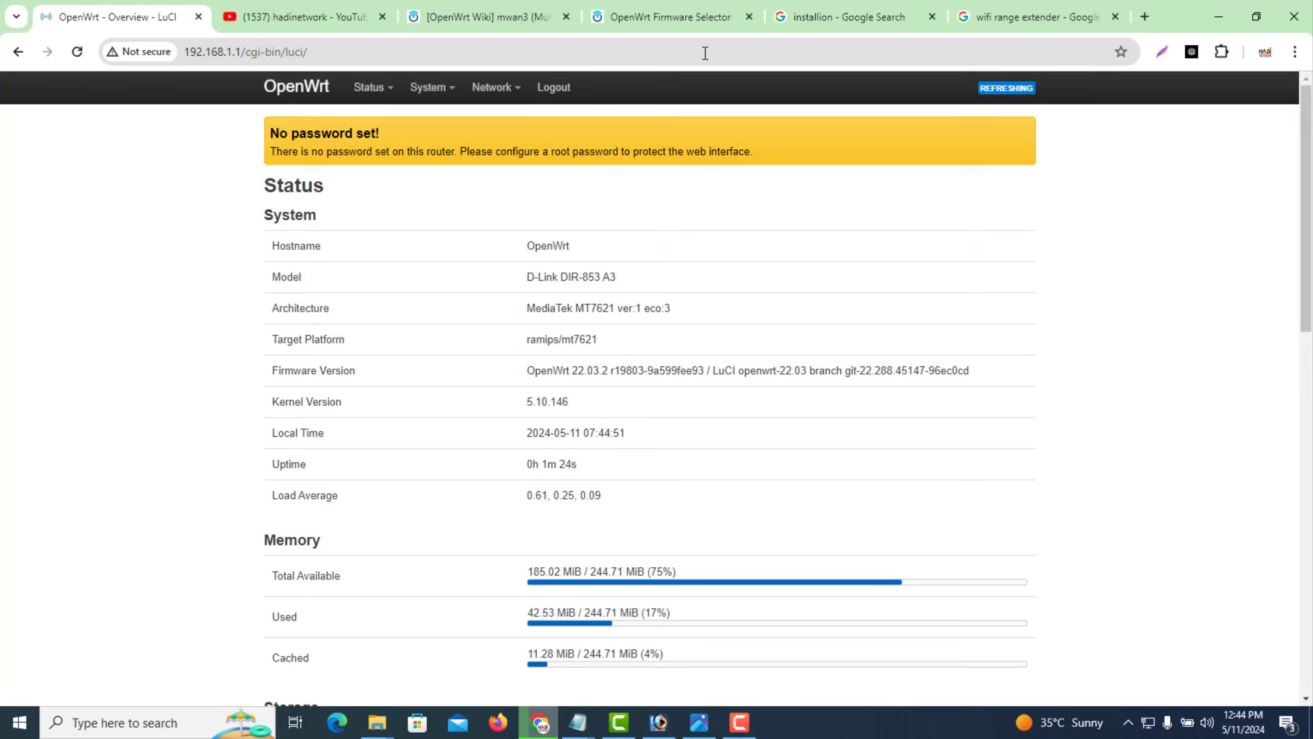
mouse_move(445, 94)
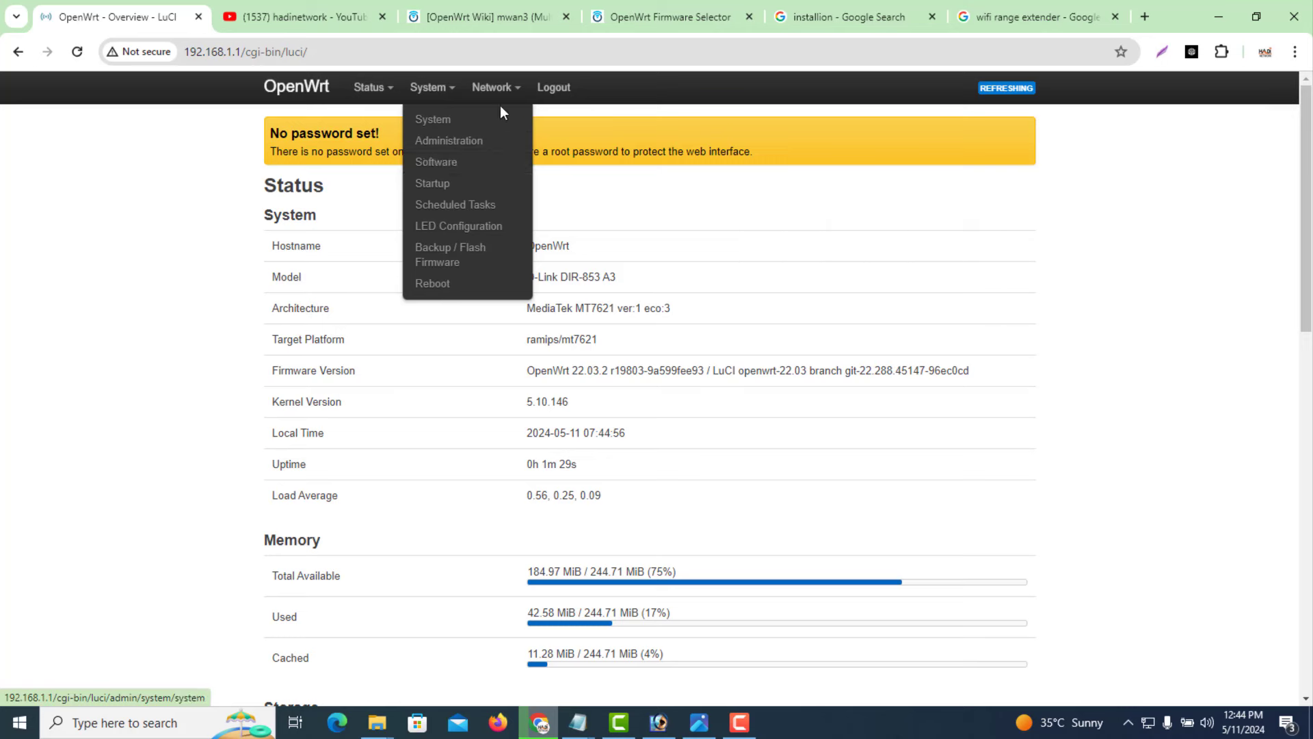
left_click(454, 163)
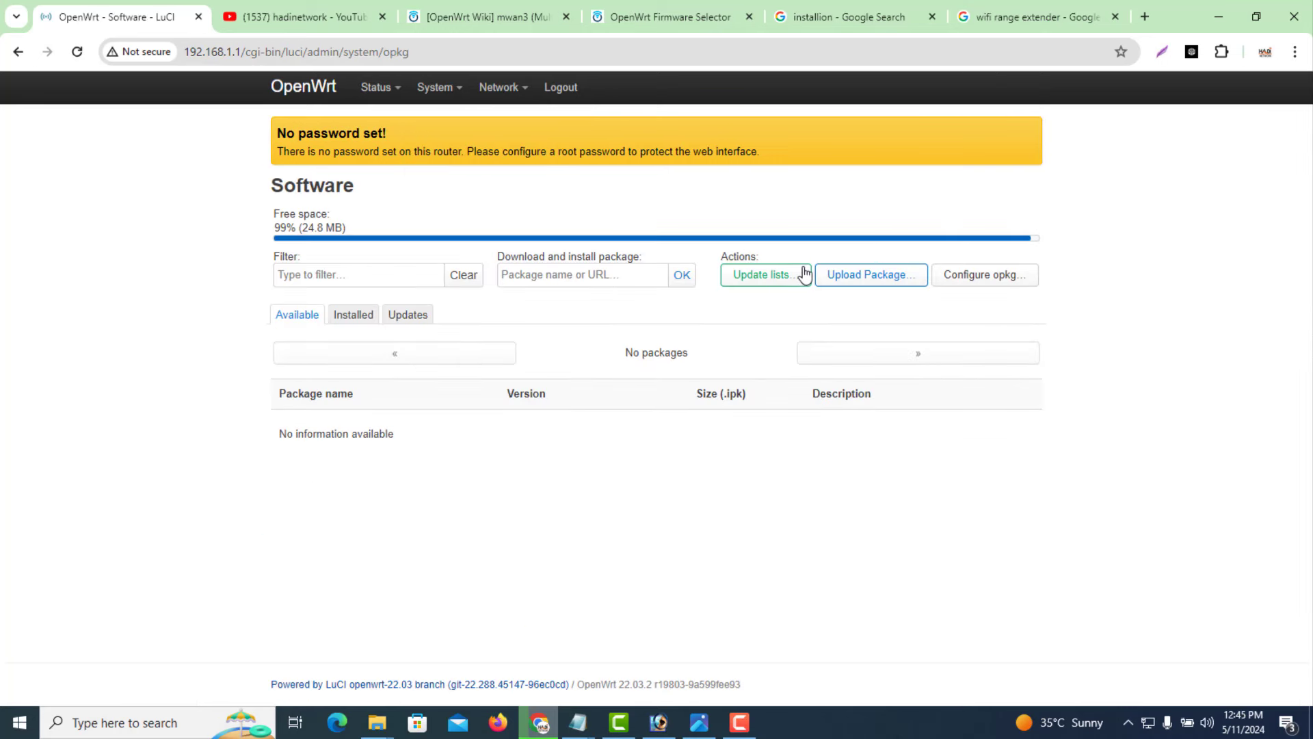
left_click(780, 278)
Delete the WAN6 interface from the router's network interfaces and apply the change
mouse_move(498, 101)
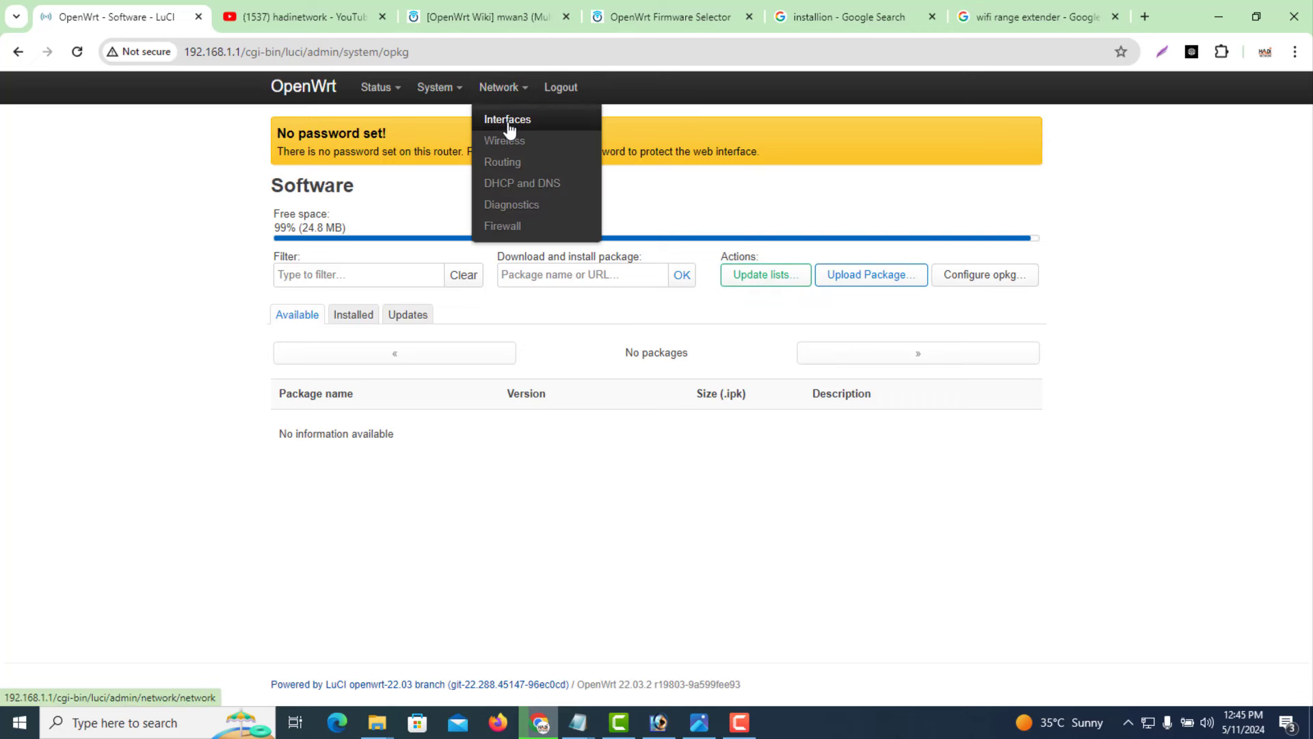
left_click(509, 120)
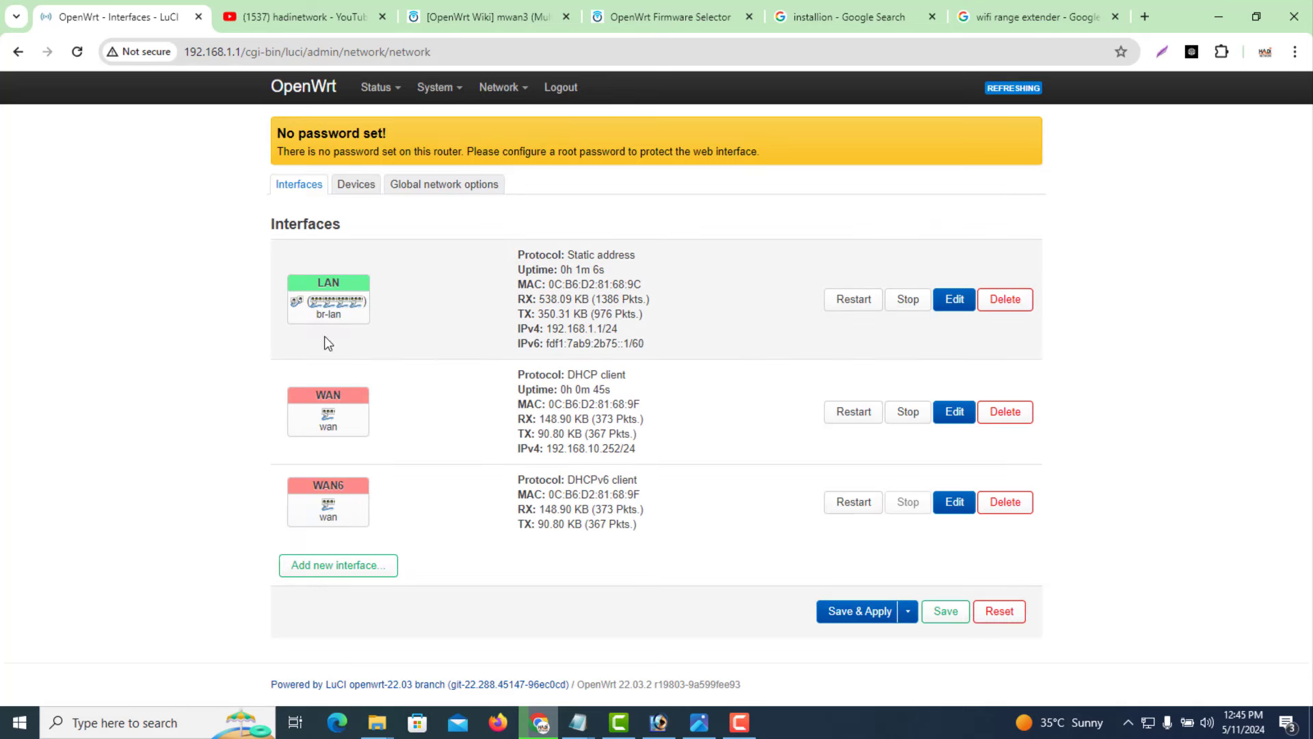
left_click_drag(223, 269, 334, 482)
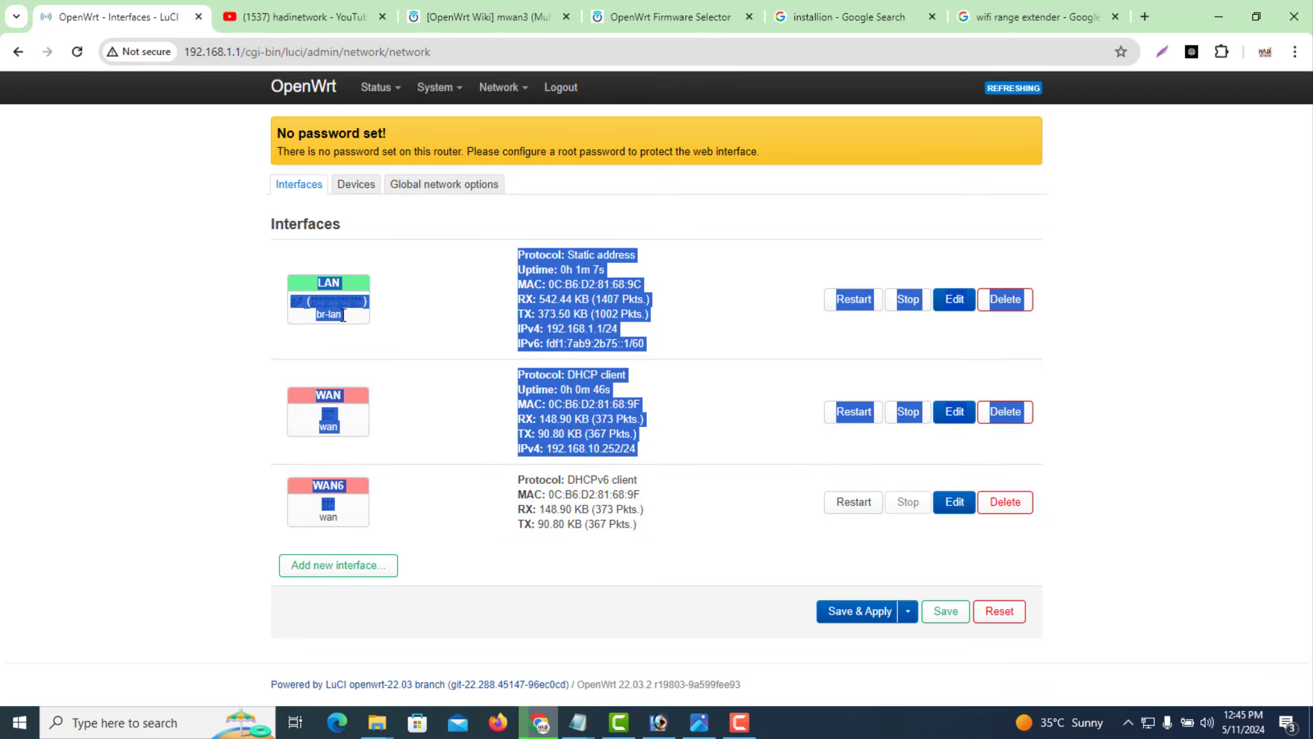
left_click(211, 405)
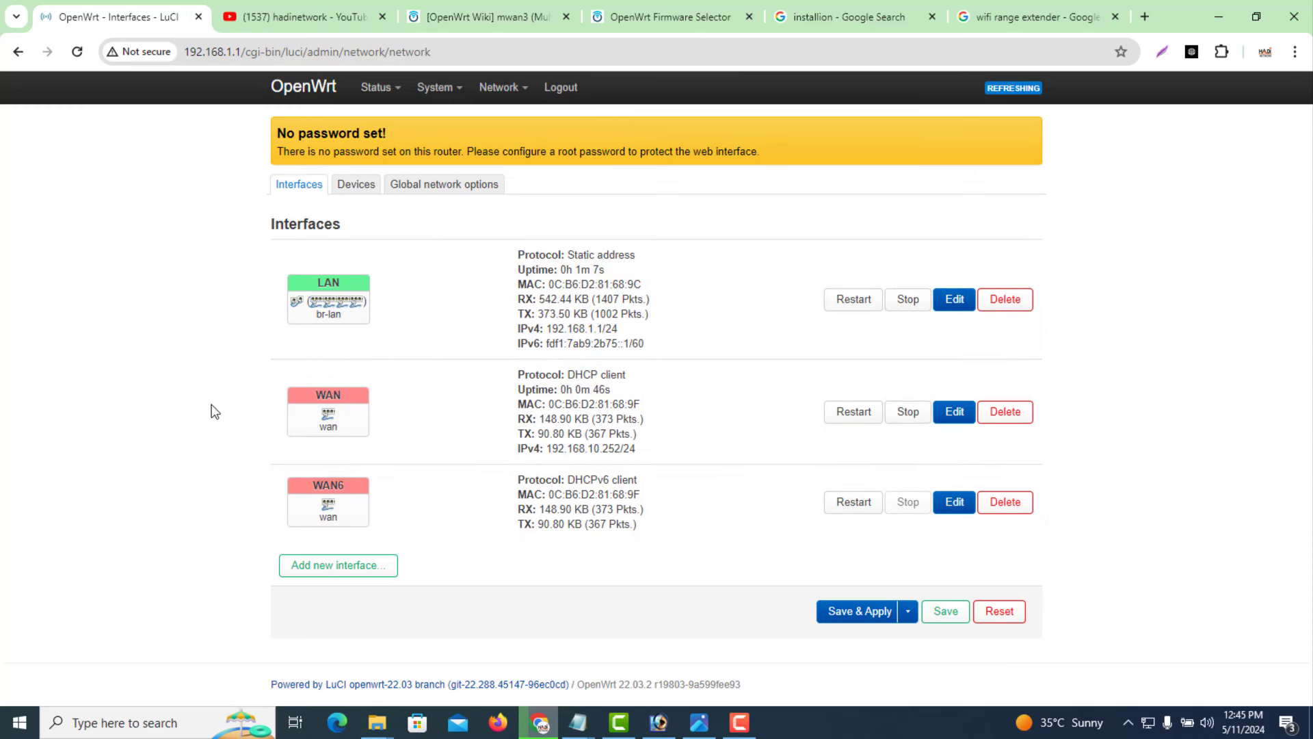
mouse_move(331, 513)
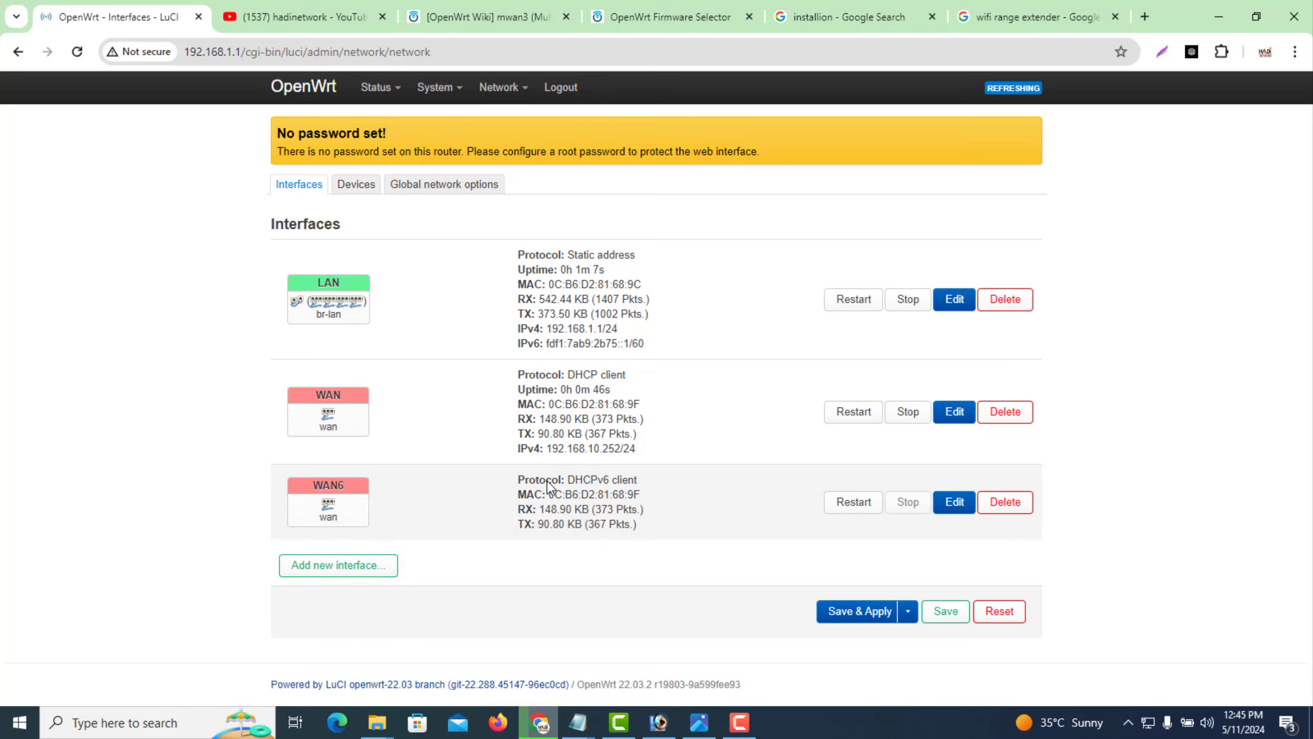
left_click(1006, 503)
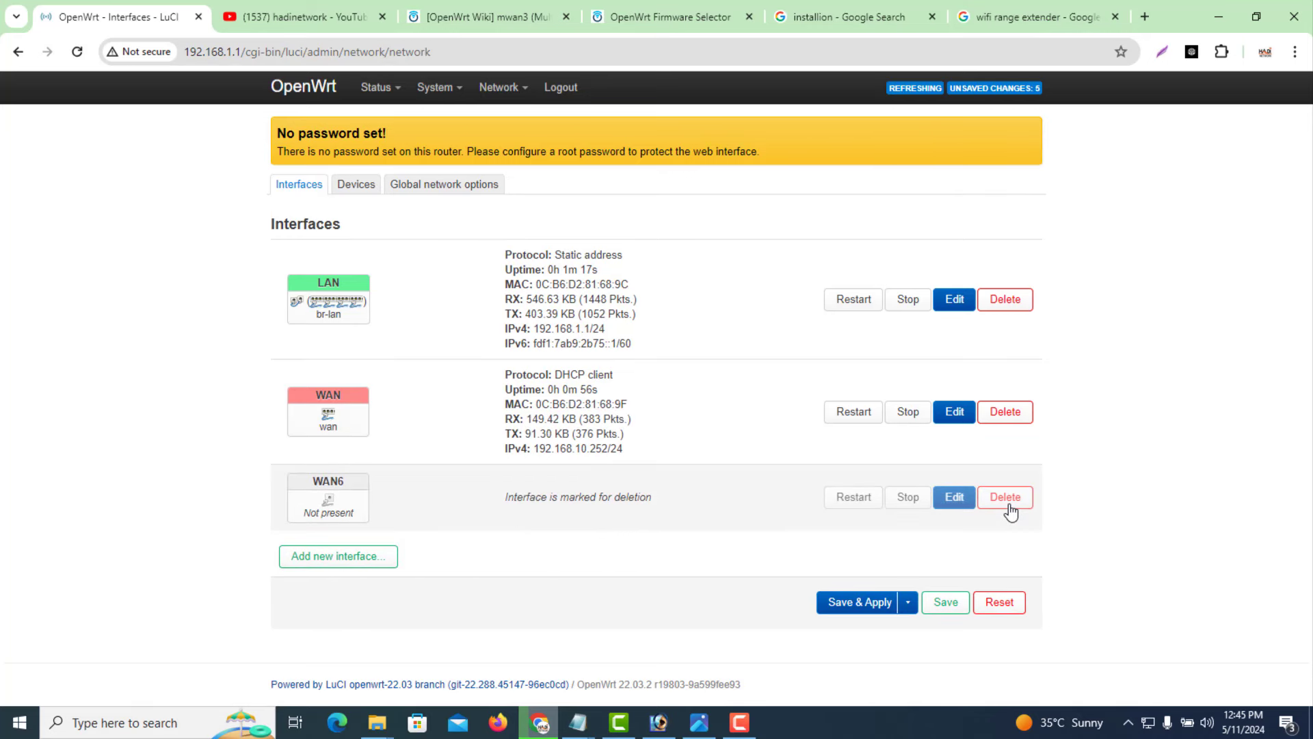
left_click(873, 605)
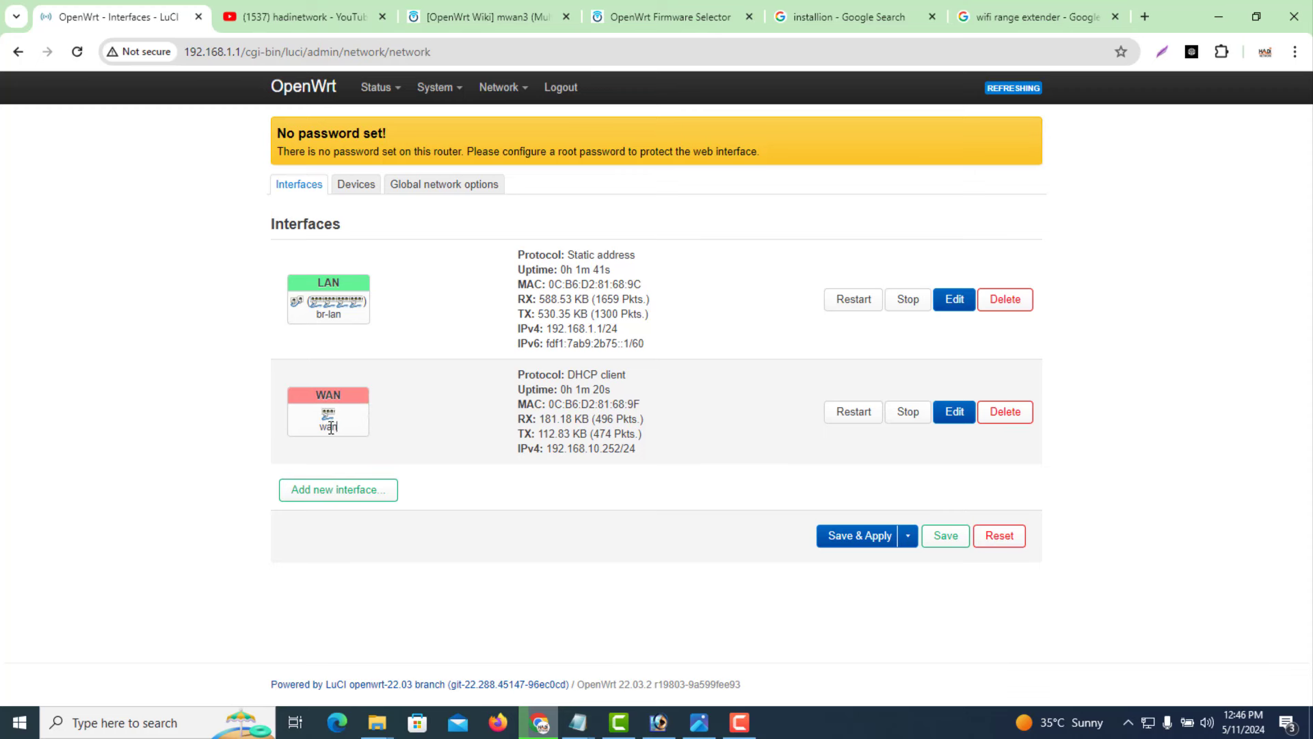
Check the device and protocol of the WAN interface
left_click_drag(341, 426, 321, 430)
left_click_drag(626, 374, 570, 380)
left_click_drag(628, 376, 570, 376)
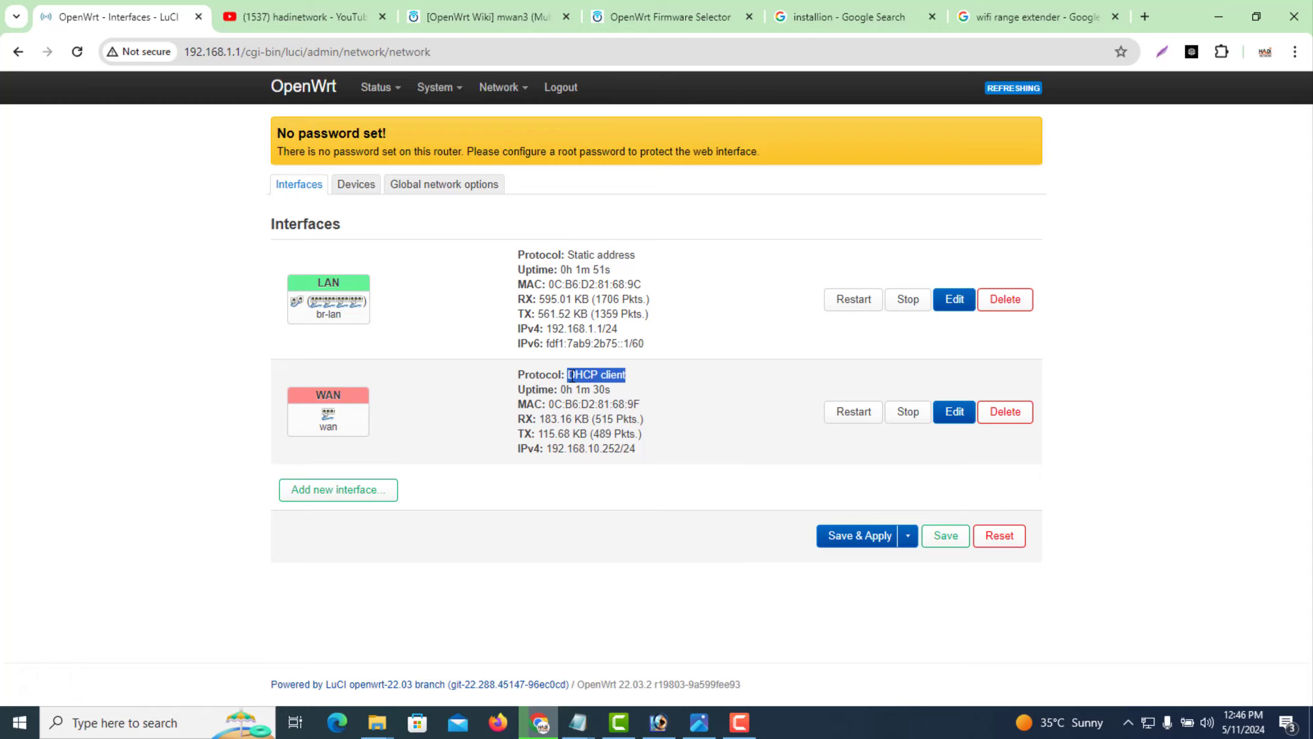
Change the WAN interface's protocol from DHCP client to PPPoE and save the interface settings
left_click(958, 419)
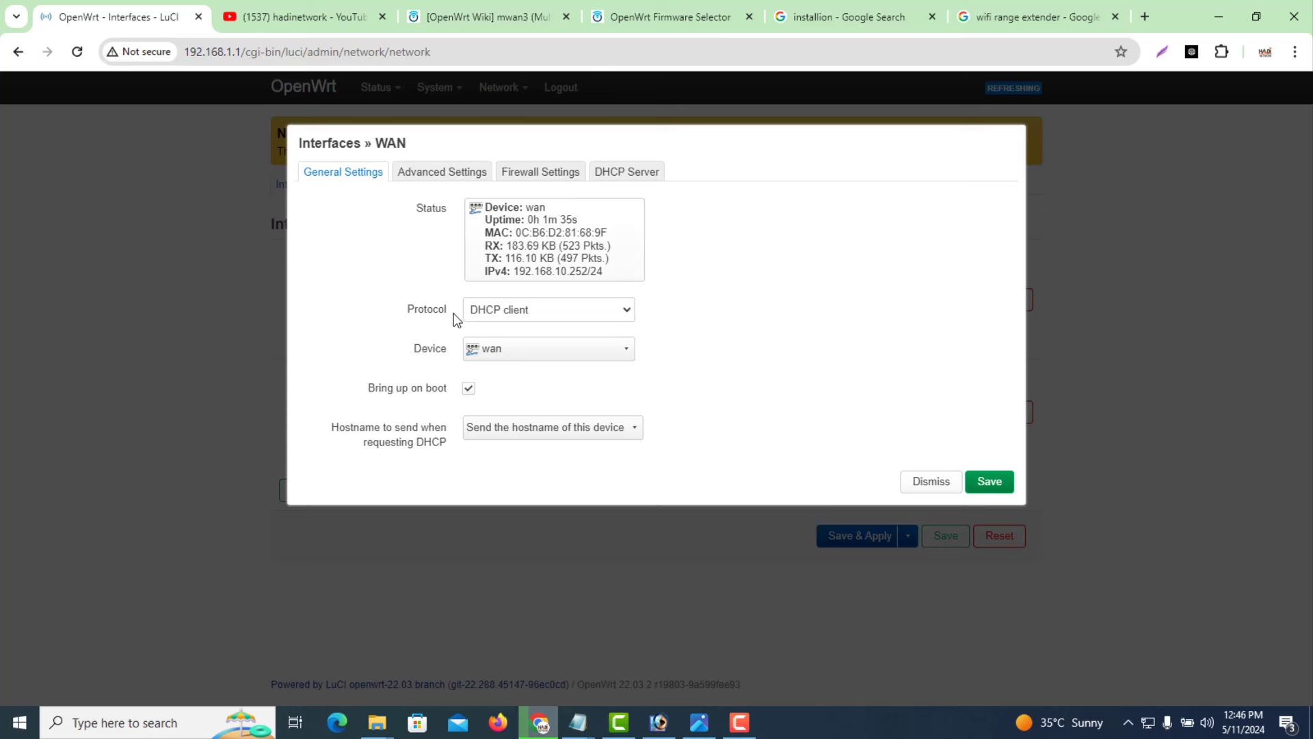
left_click(502, 310)
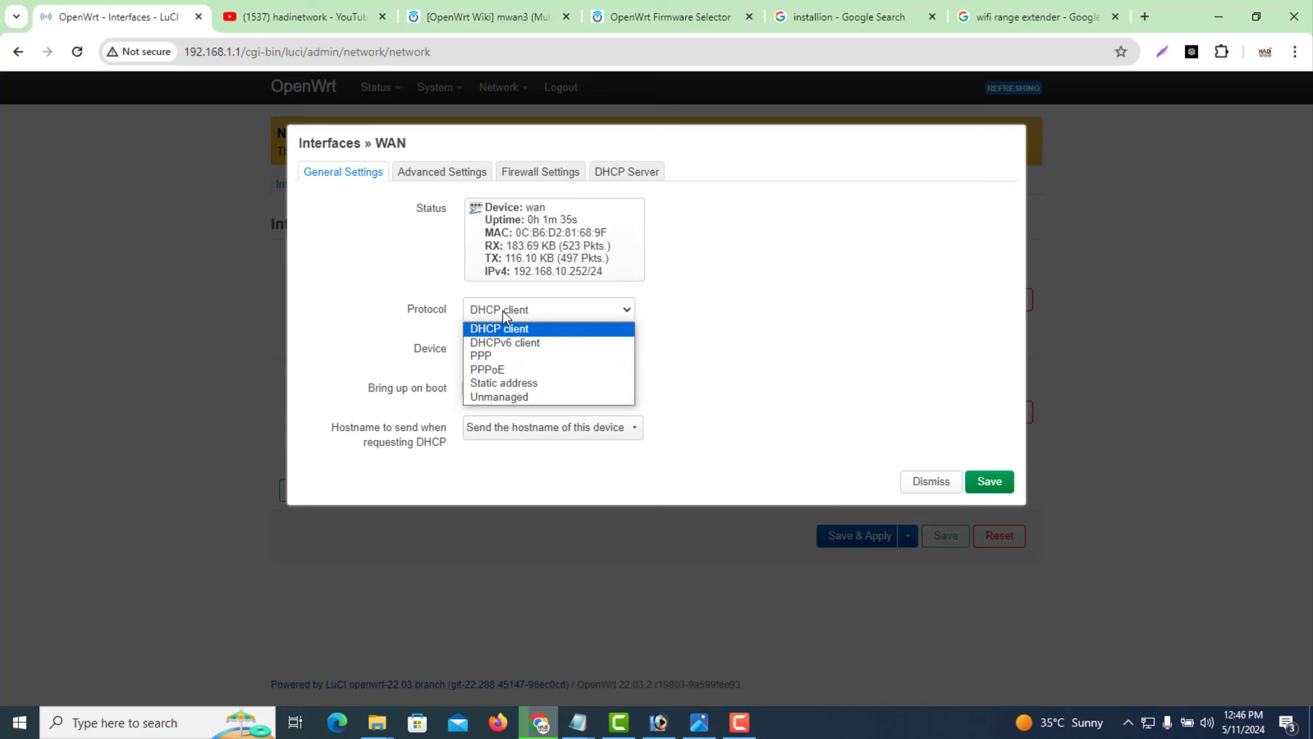
left_click(500, 369)
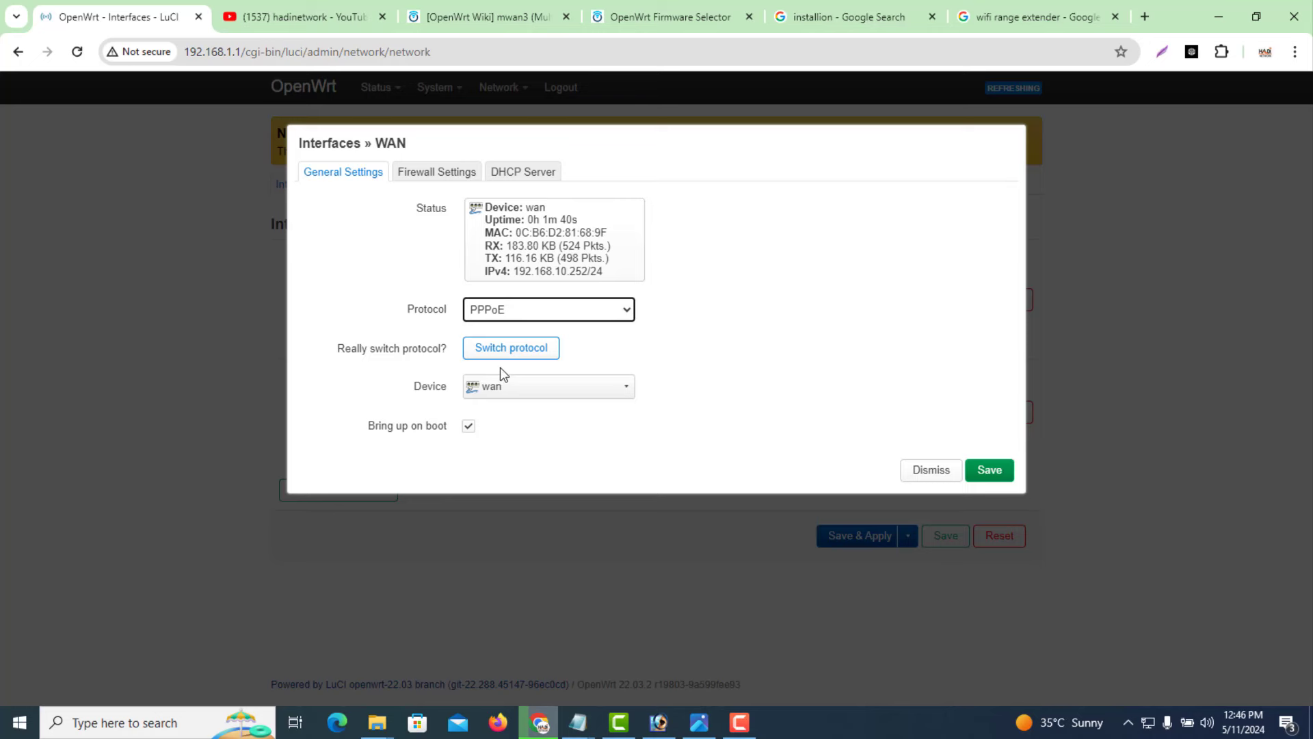
left_click(990, 472)
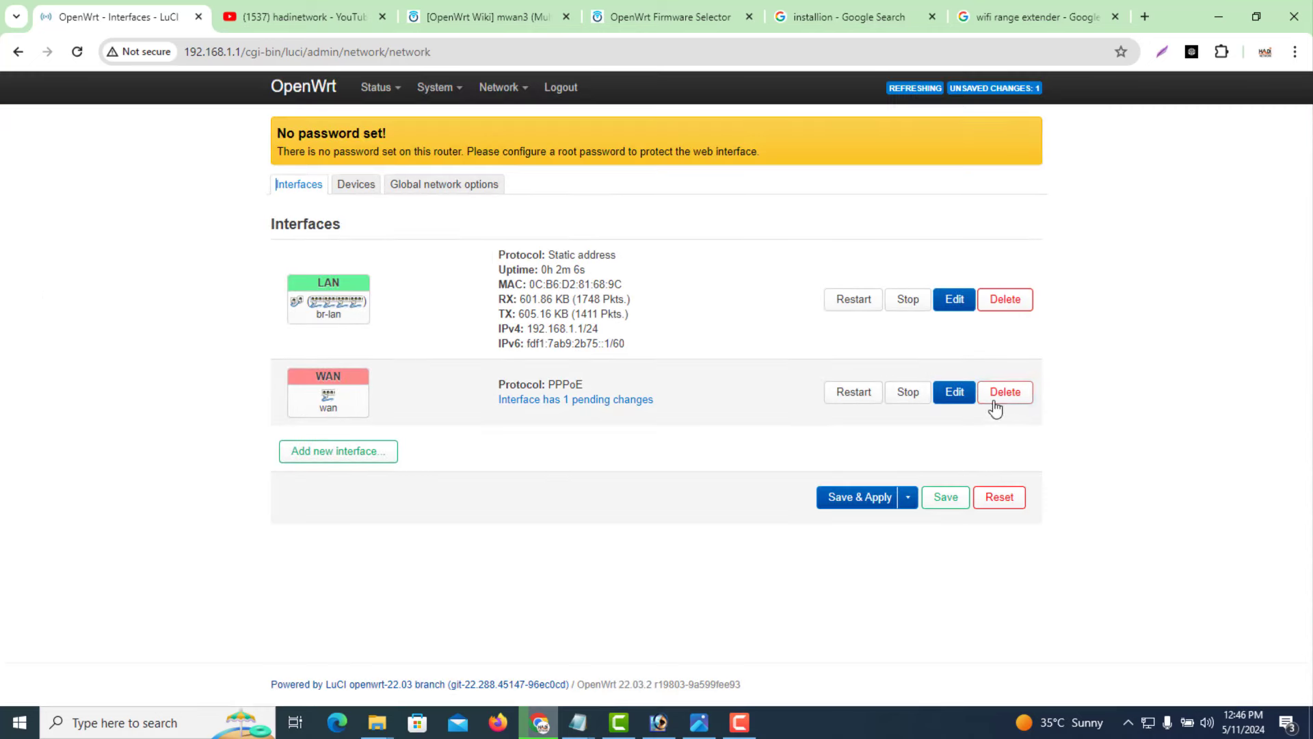
Try filling in the PAP/CHAP username 1 and the PAP/CHAP password for the WAN interface, then dismiss the settings without saving
left_click(959, 398)
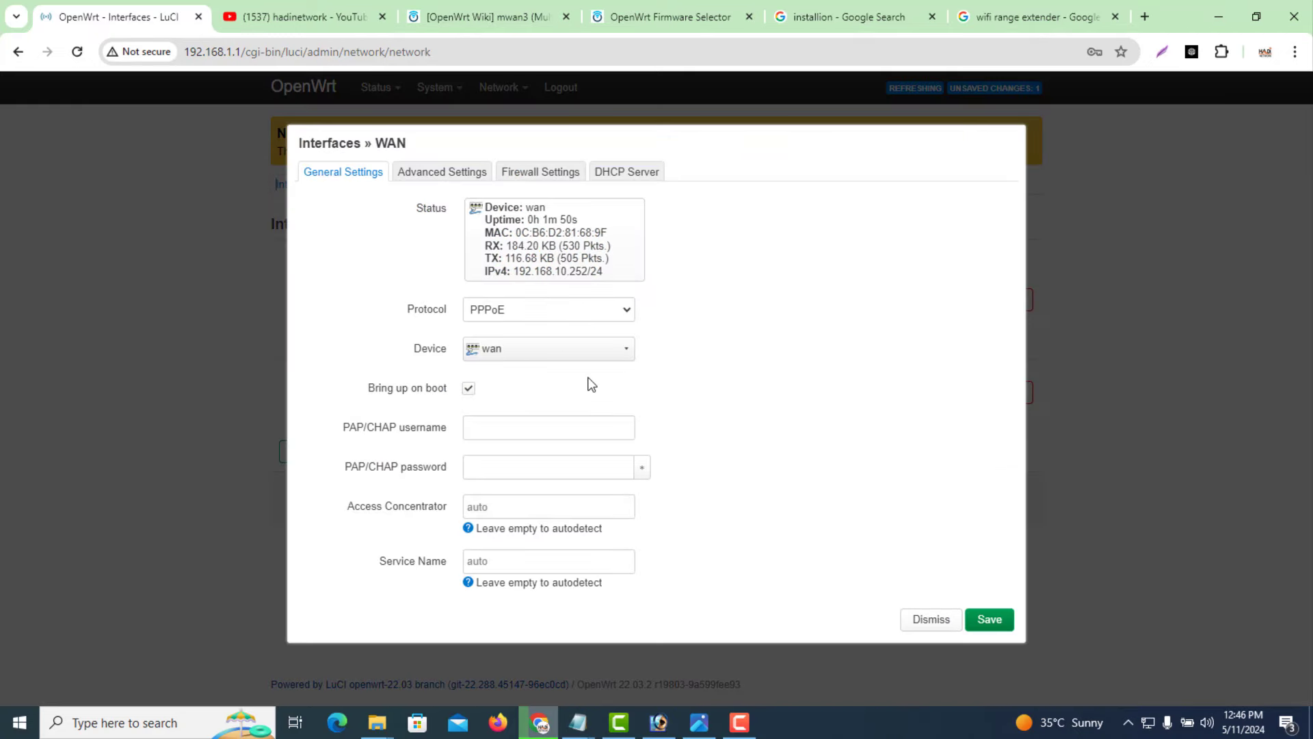
left_click(487, 432)
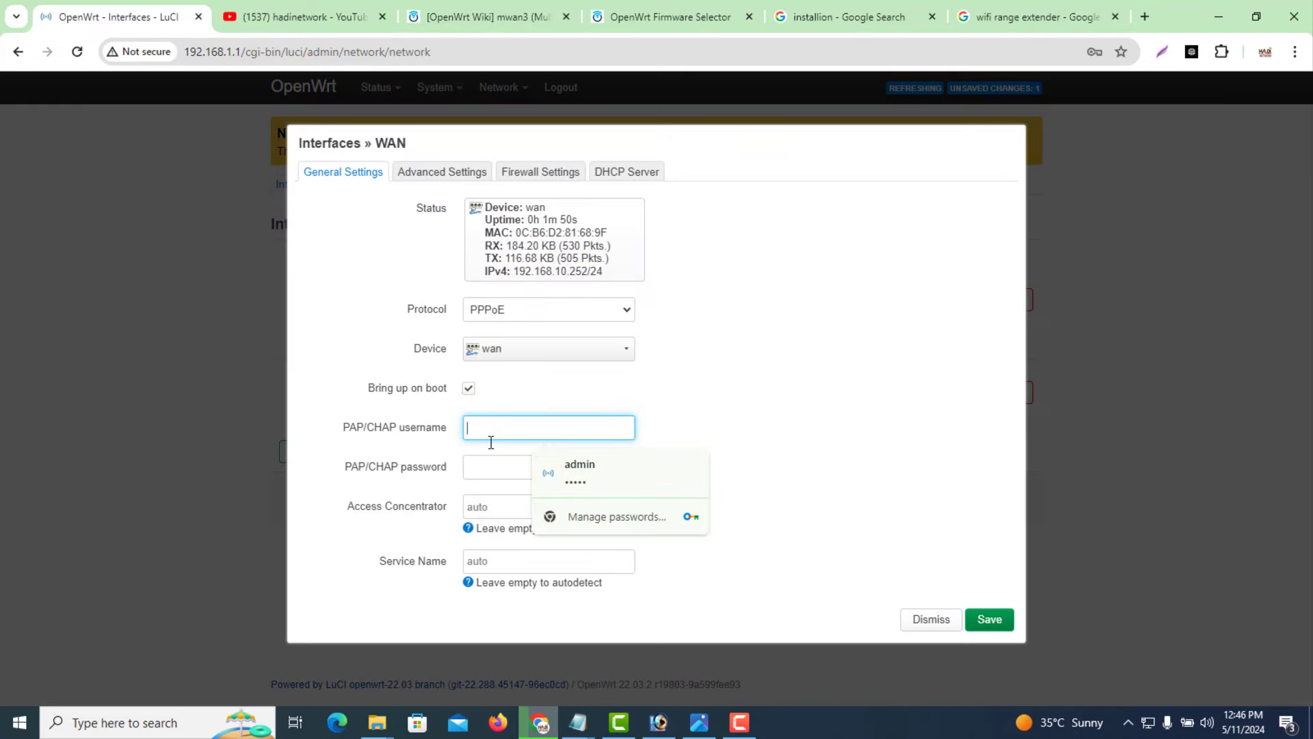
key("Tab")
left_click(481, 436)
type("1")
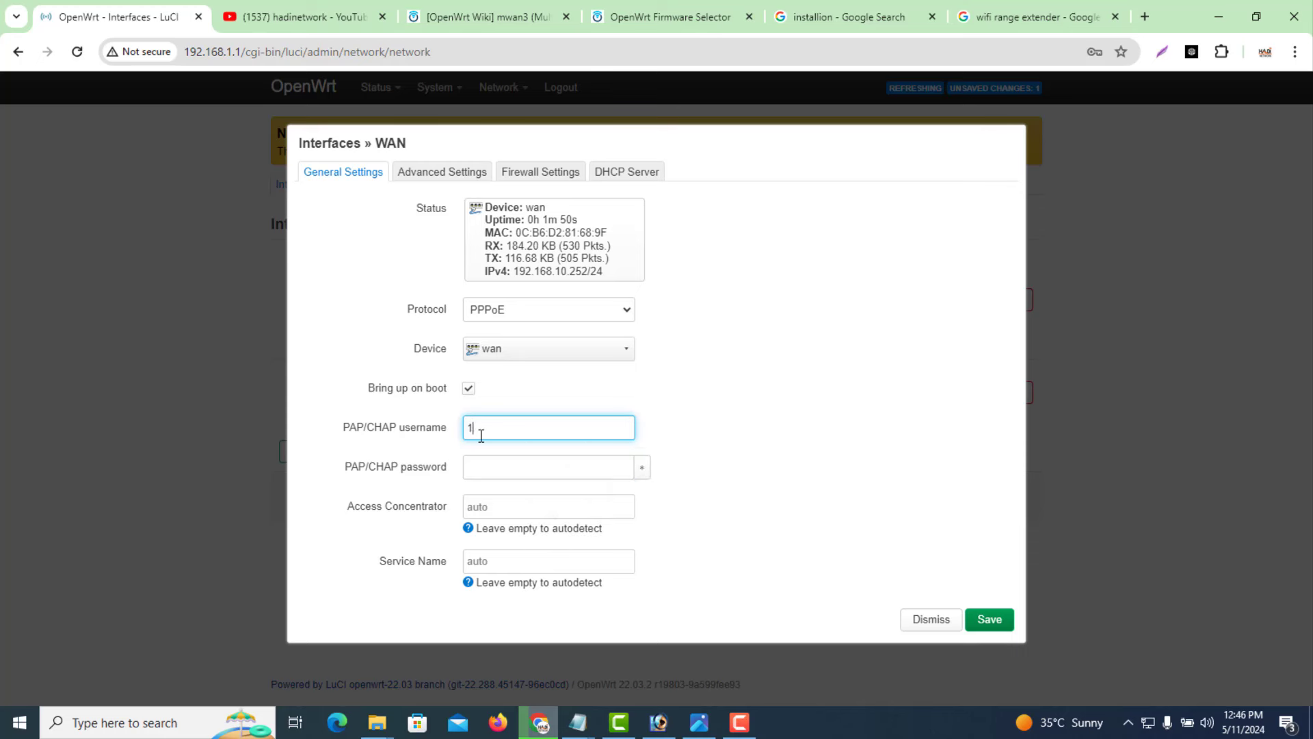
key("Tab")
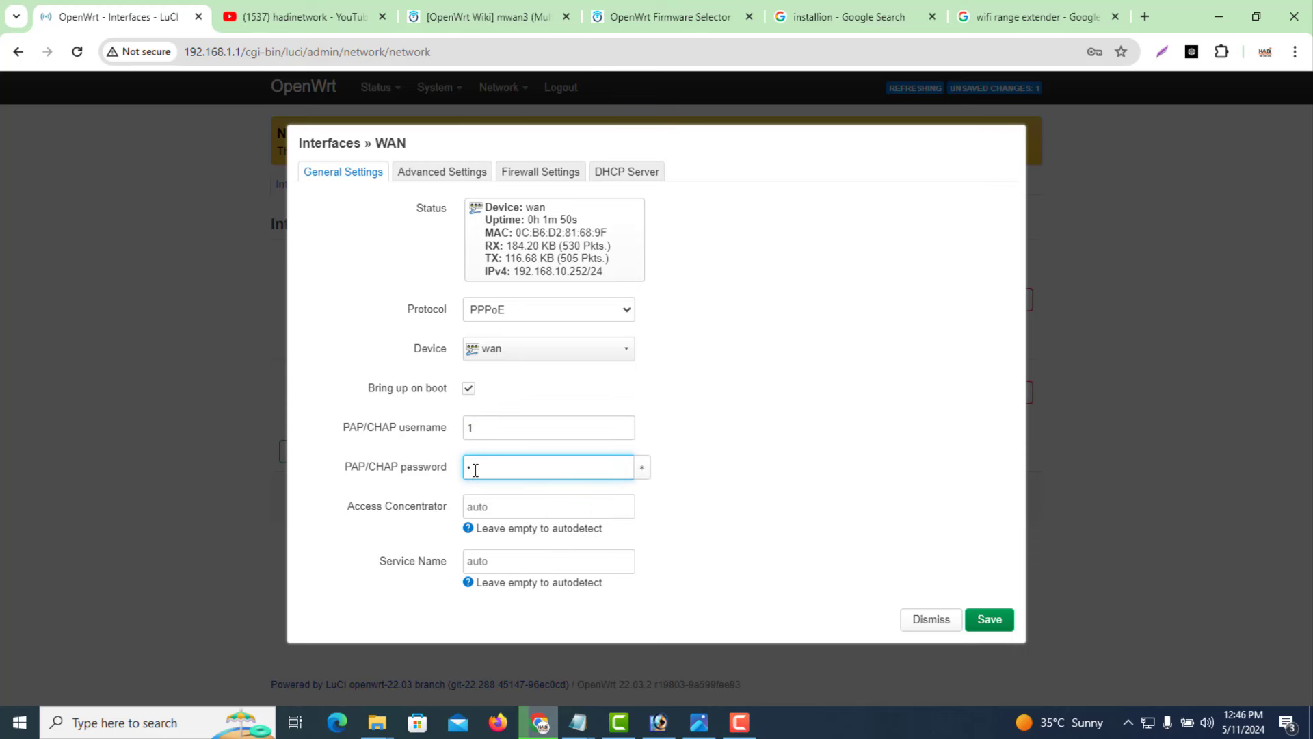
left_click(920, 632)
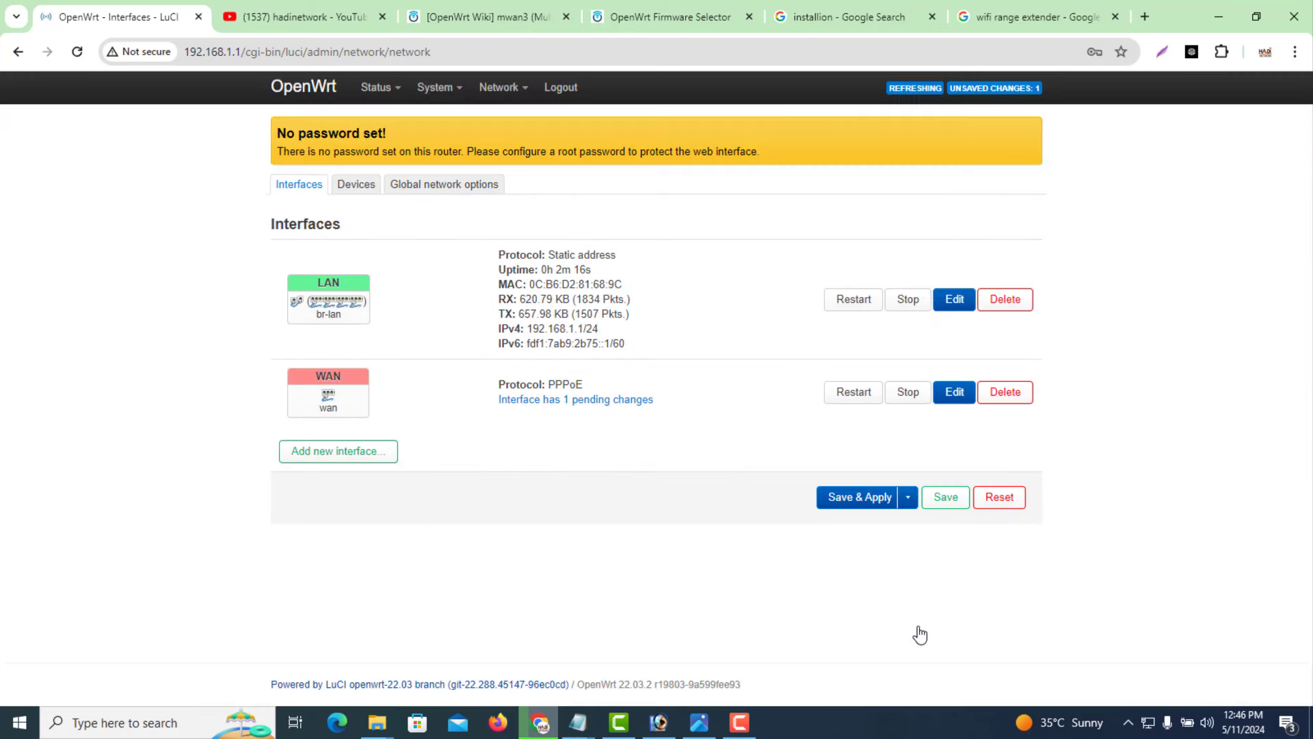
Set the WAN interface's protocol back to DHCP client, apply the change and check the interface's IPv4 address
left_click(962, 396)
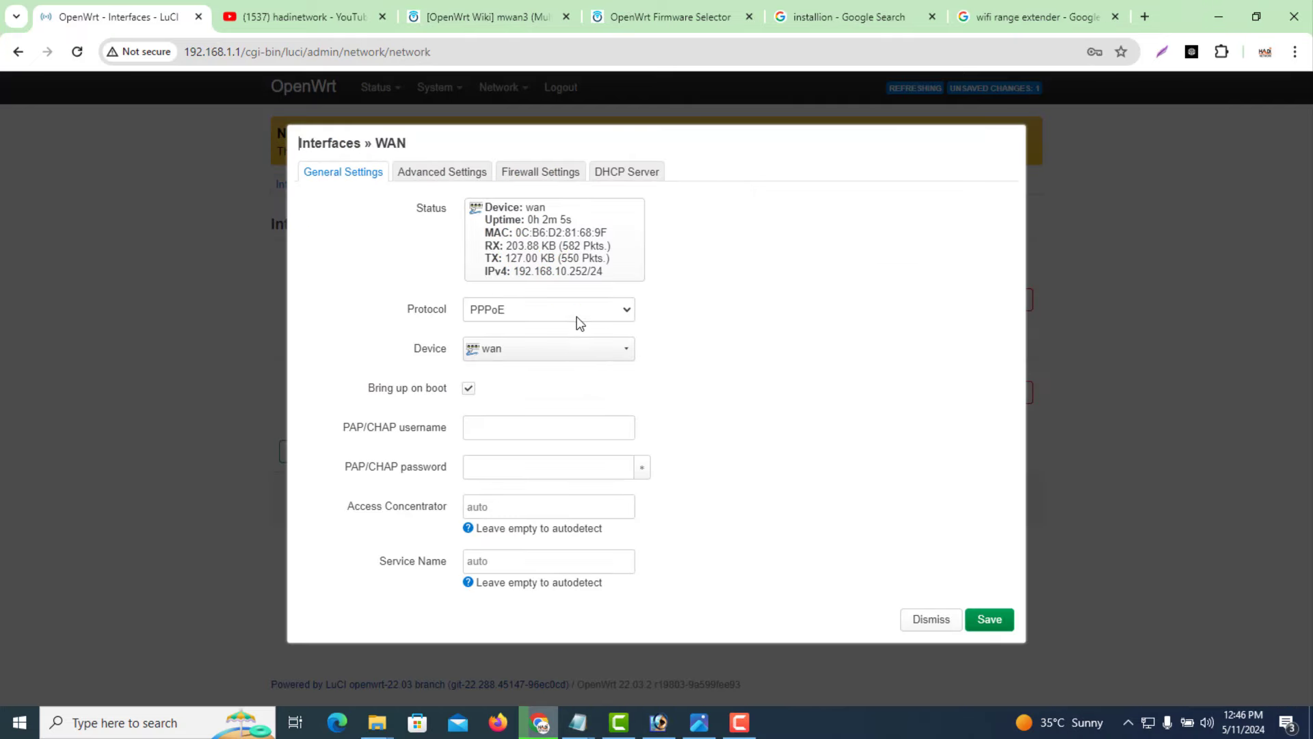
left_click(579, 324)
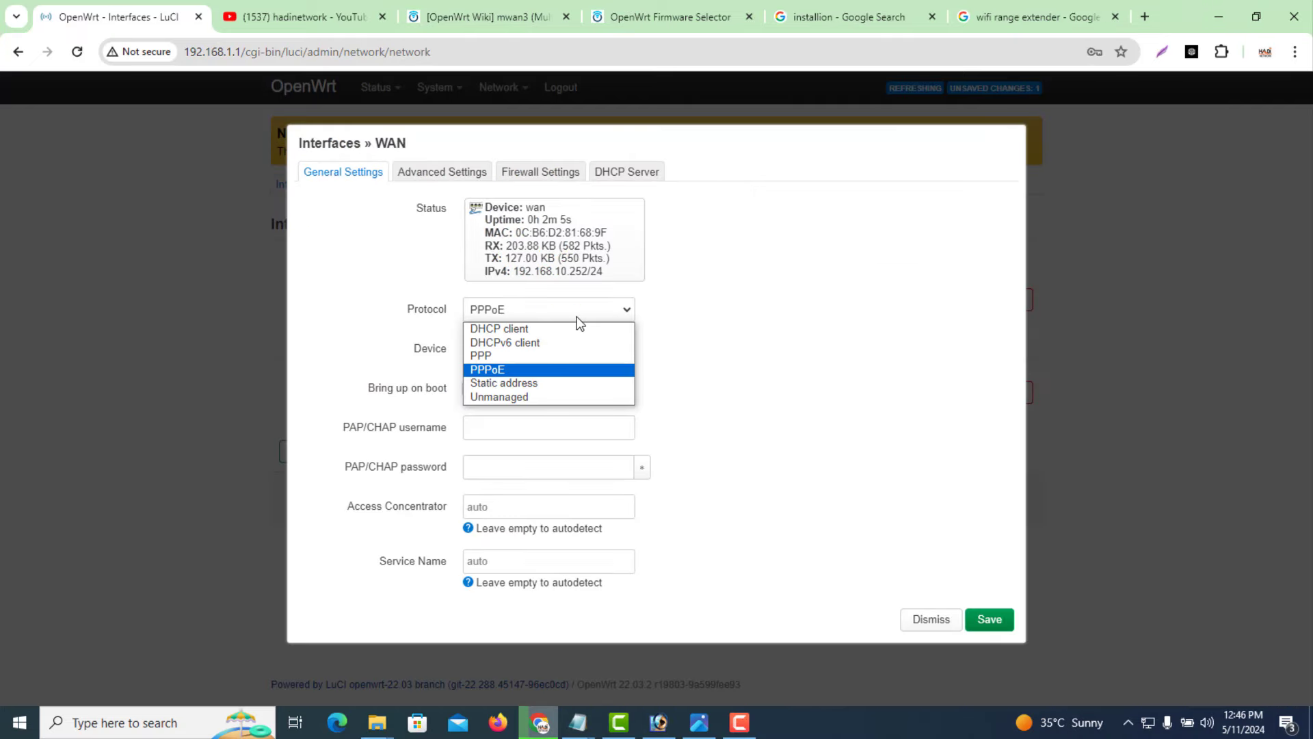
left_click(541, 333)
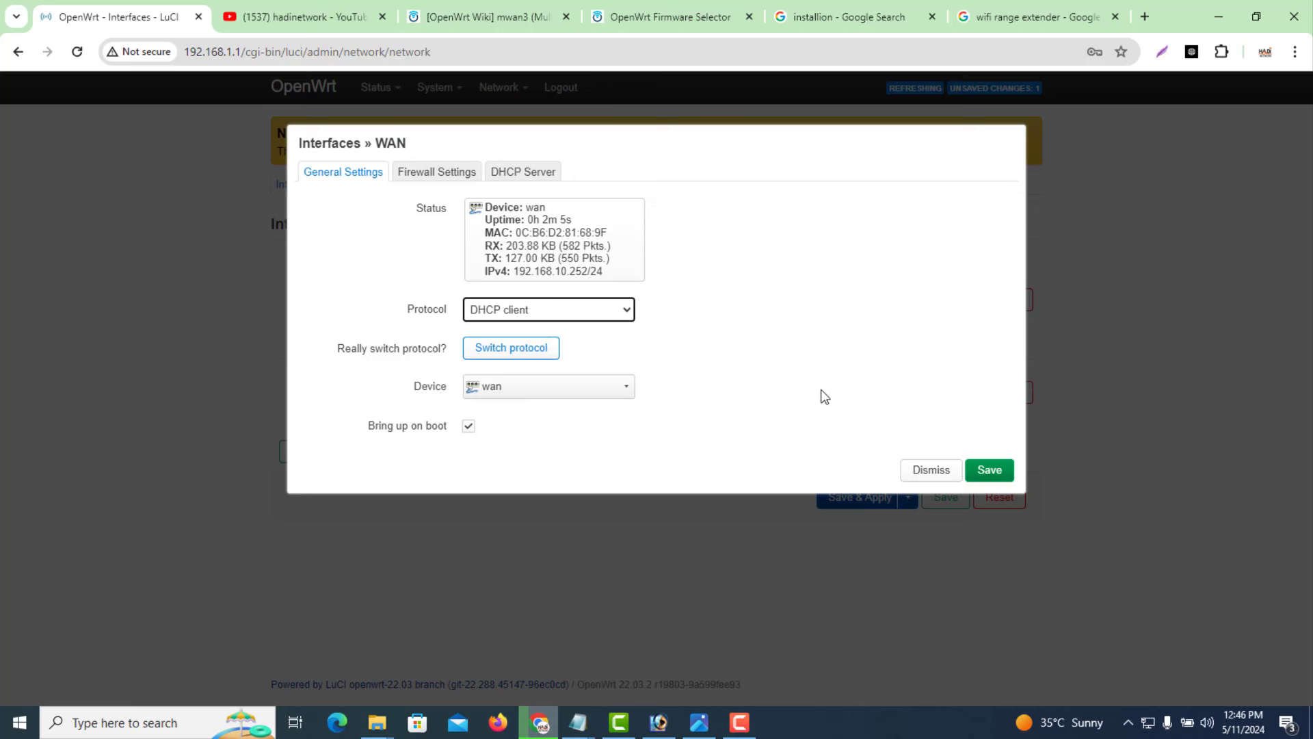
left_click(989, 470)
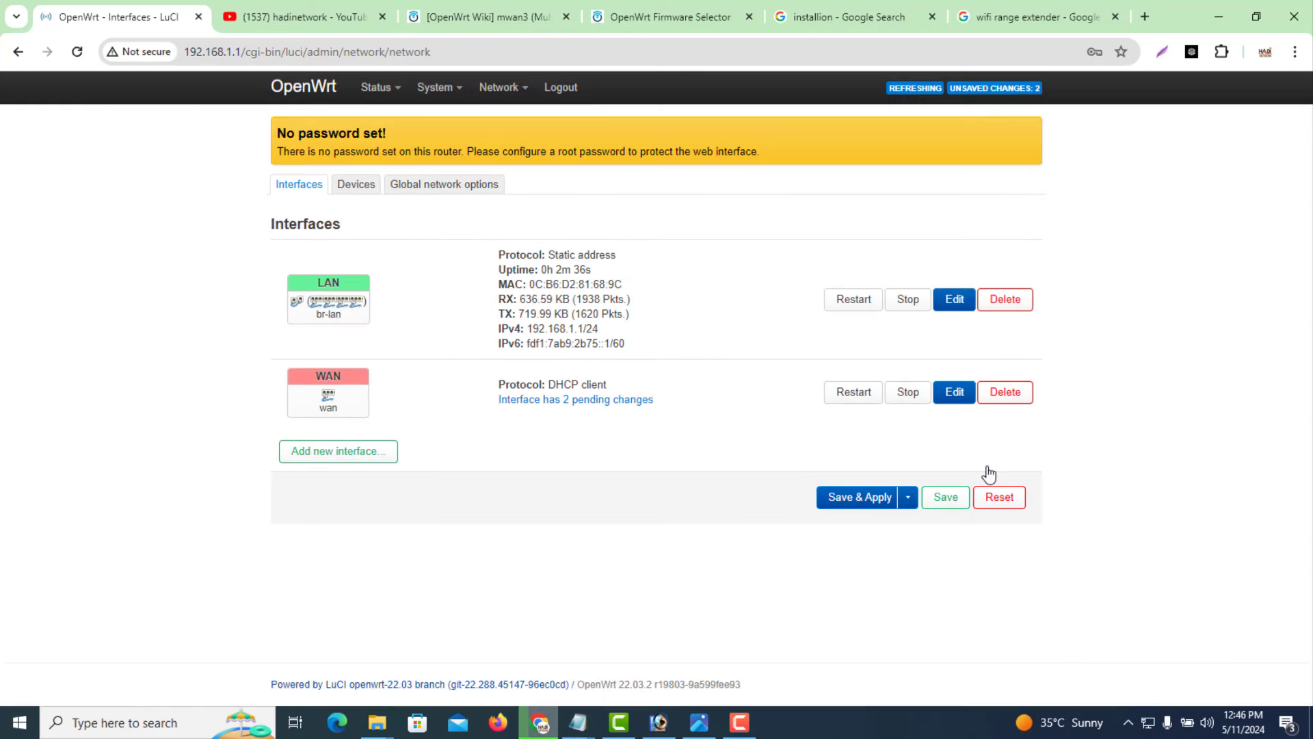
left_click(861, 499)
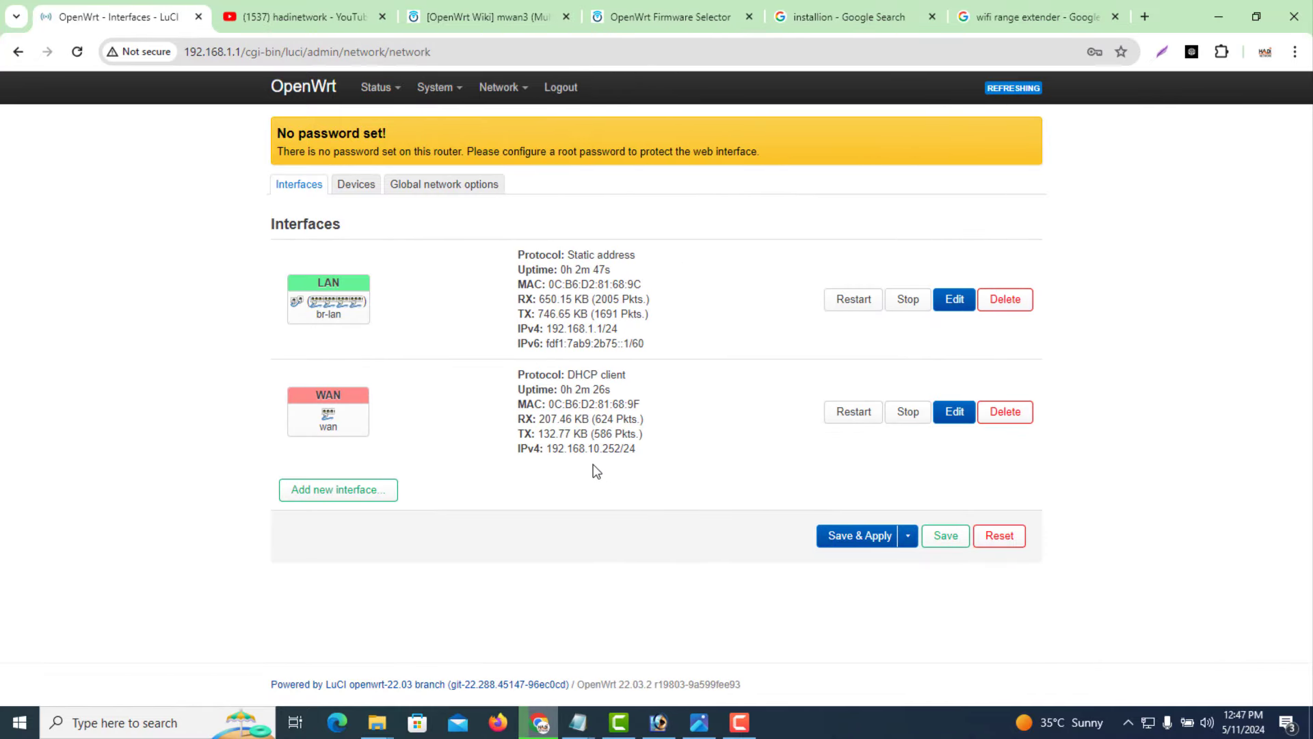
left_click_drag(635, 454, 545, 453)
left_click(563, 474)
left_click_drag(643, 453, 548, 452)
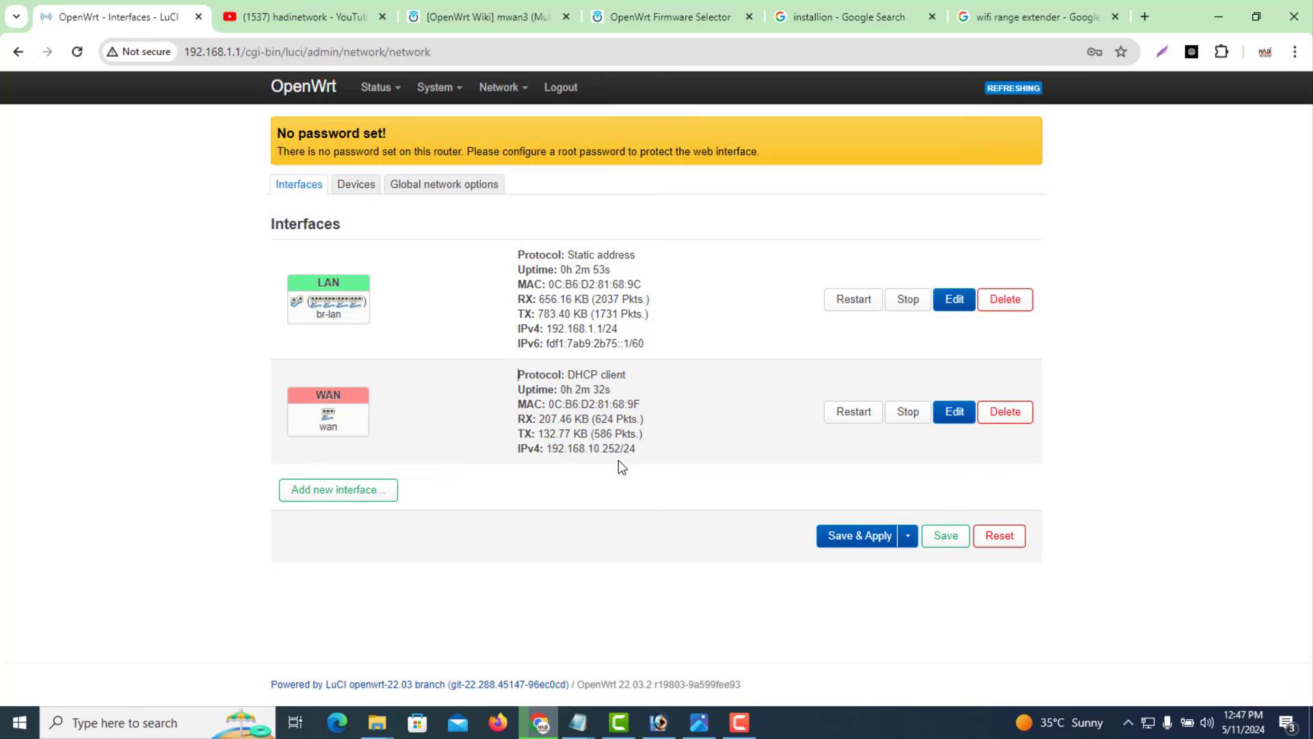
Update the router's software package lists and dismiss the package manager report when it finishes
mouse_move(451, 101)
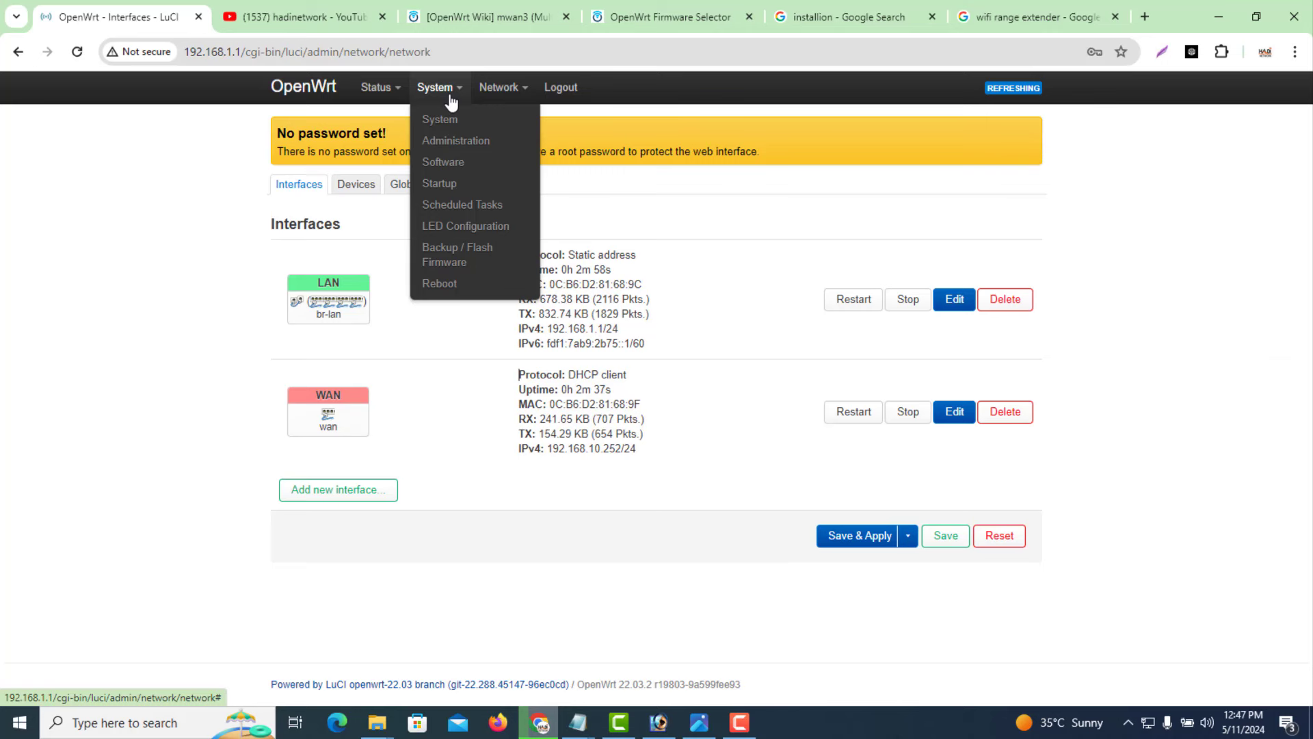
left_click(456, 164)
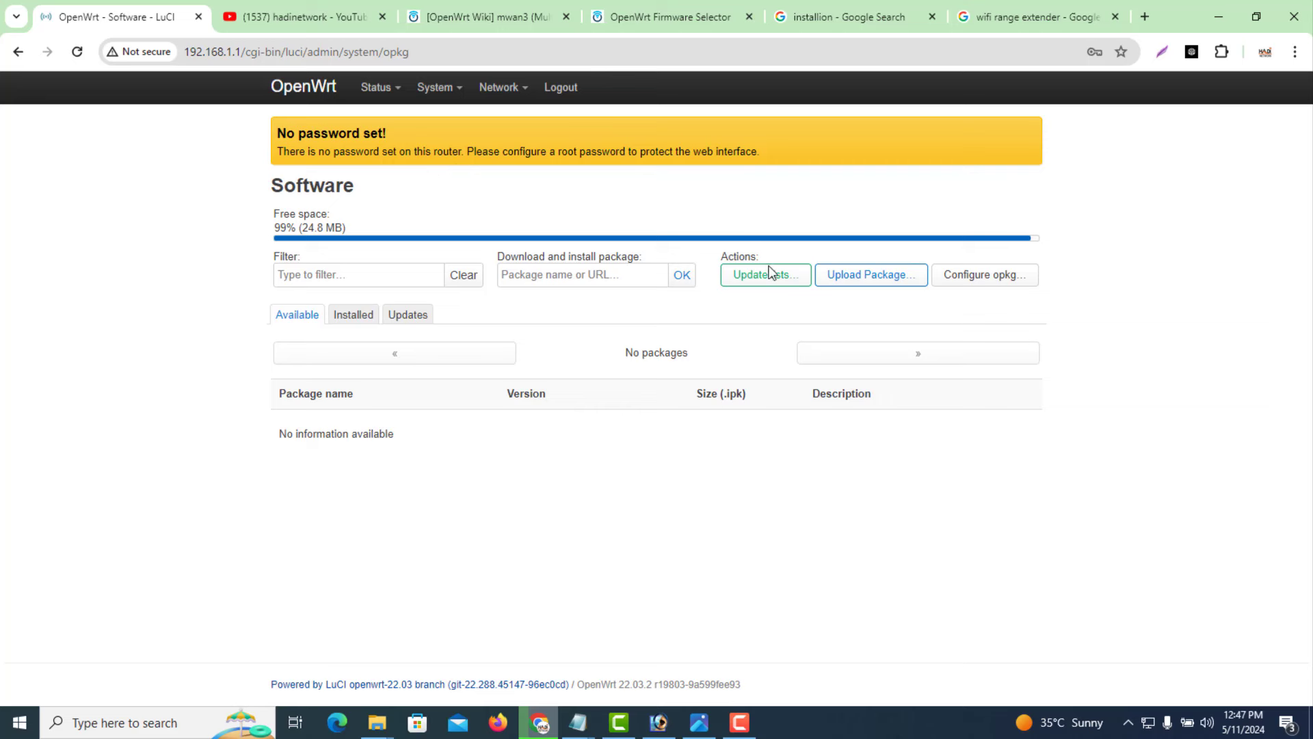
left_click_drag(732, 258, 721, 257)
left_click(758, 289)
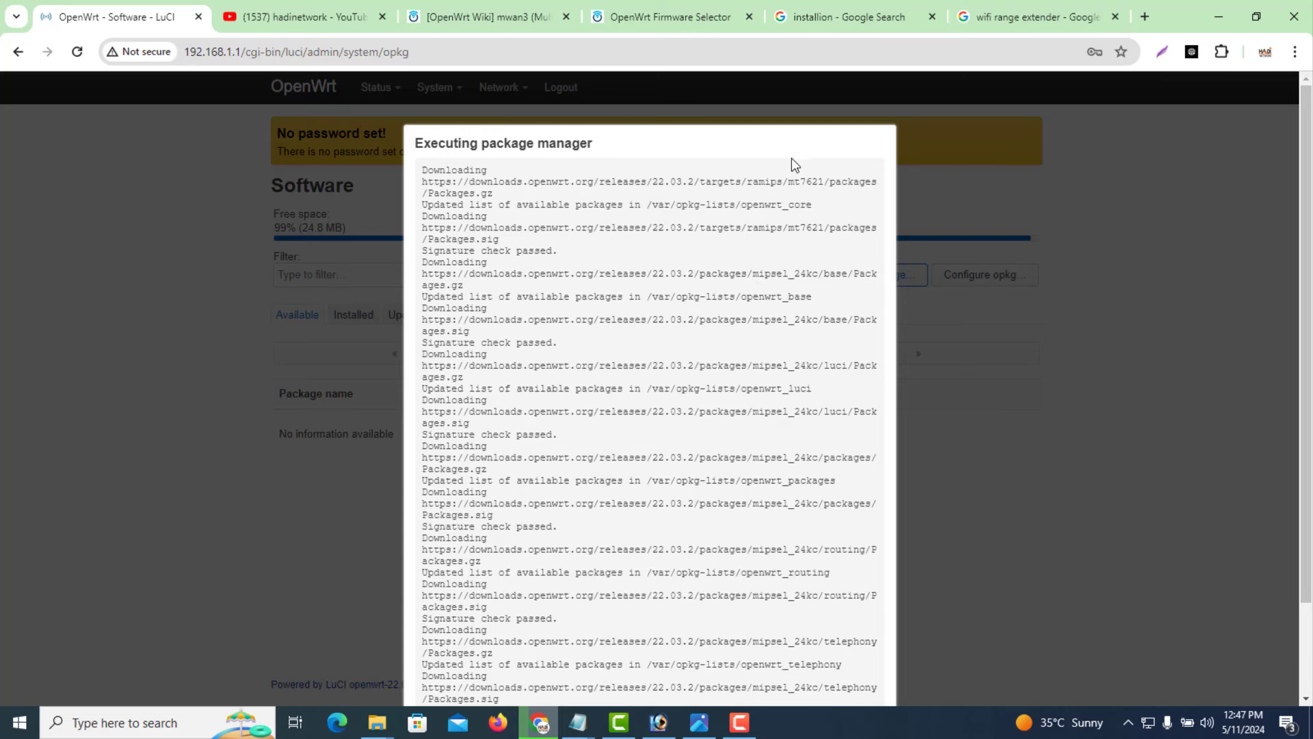
left_click_drag(1307, 267, 1303, 322)
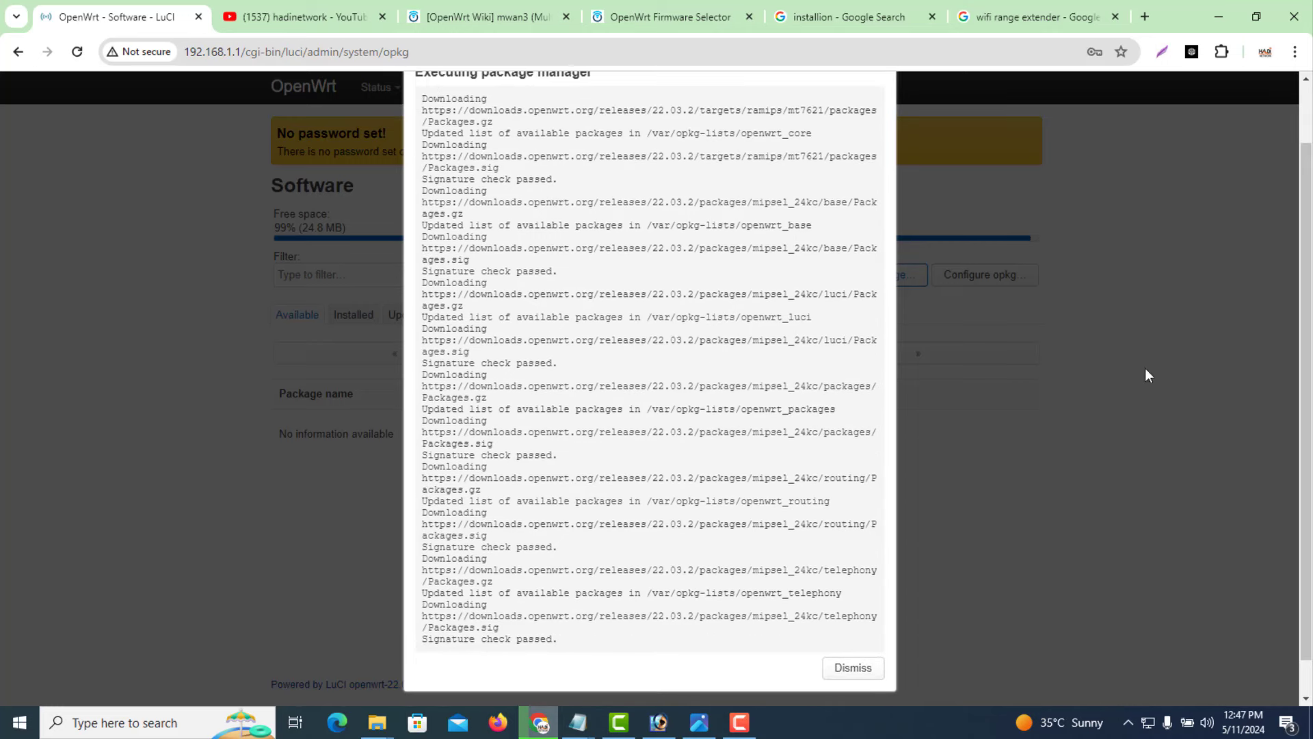
mouse_move(1308, 456)
left_mouse_down()
mouse_move(1308, 487)
mouse_move(1308, 441)
mouse_move(1308, 466)
left_mouse_up()
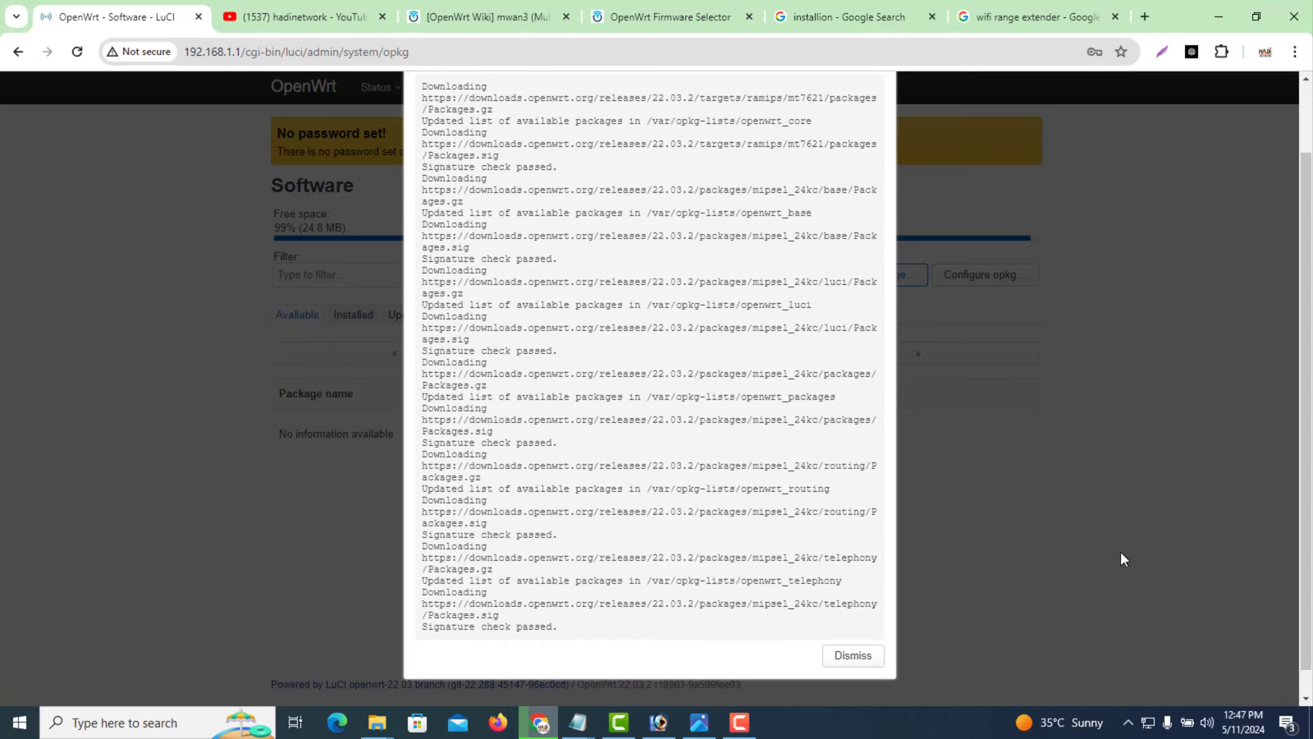
left_click(843, 658)
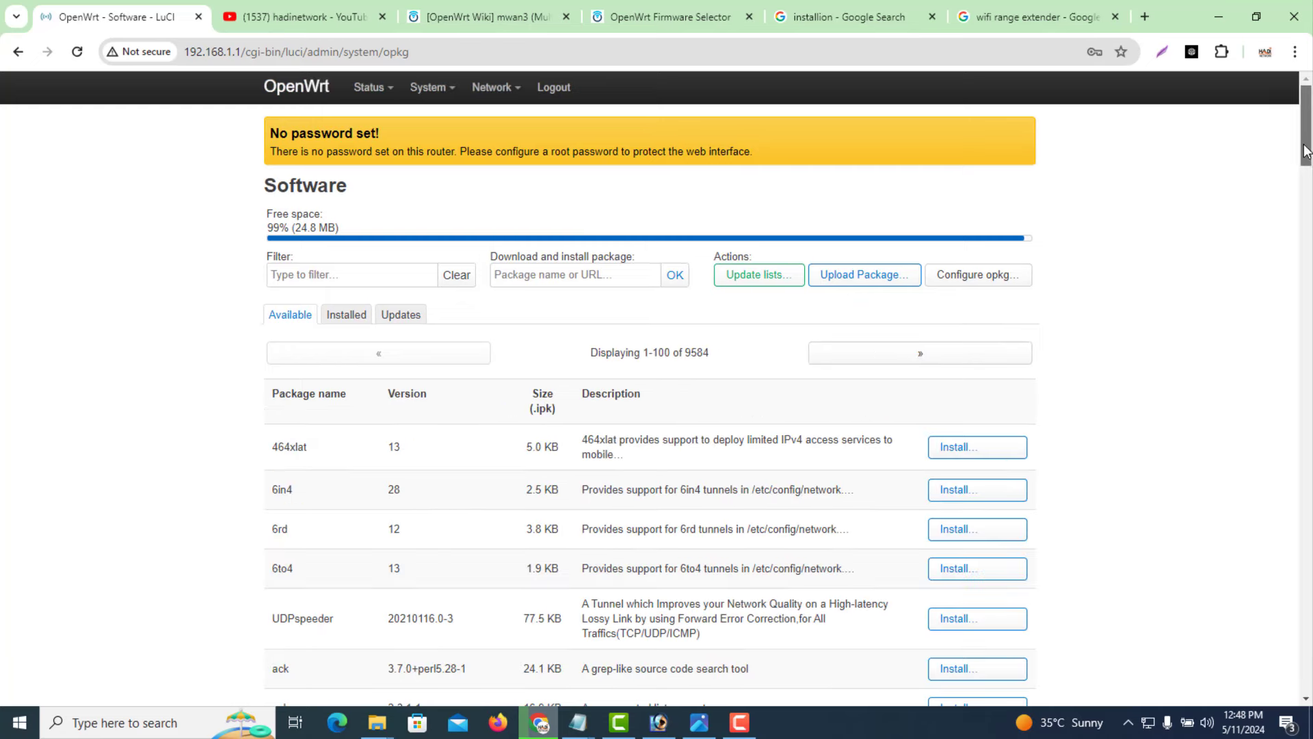
mouse_move(1306, 154)
left_mouse_down()
mouse_move(1294, 496)
mouse_move(1307, 703)
mouse_move(1296, 152)
left_mouse_up()
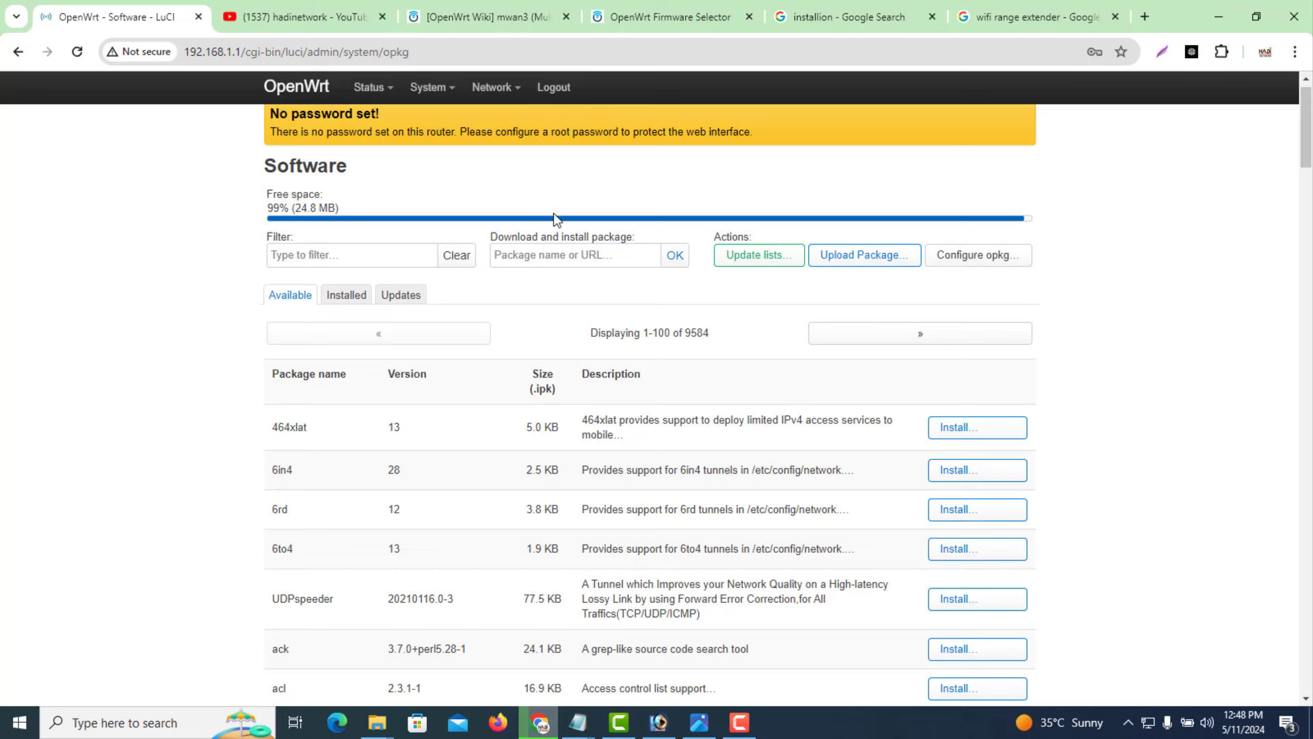
Switch to the open wrt note in Notepad and review the package names mwan3, luci-app-mwan3 and kmod-macvlan
left_click(318, 255)
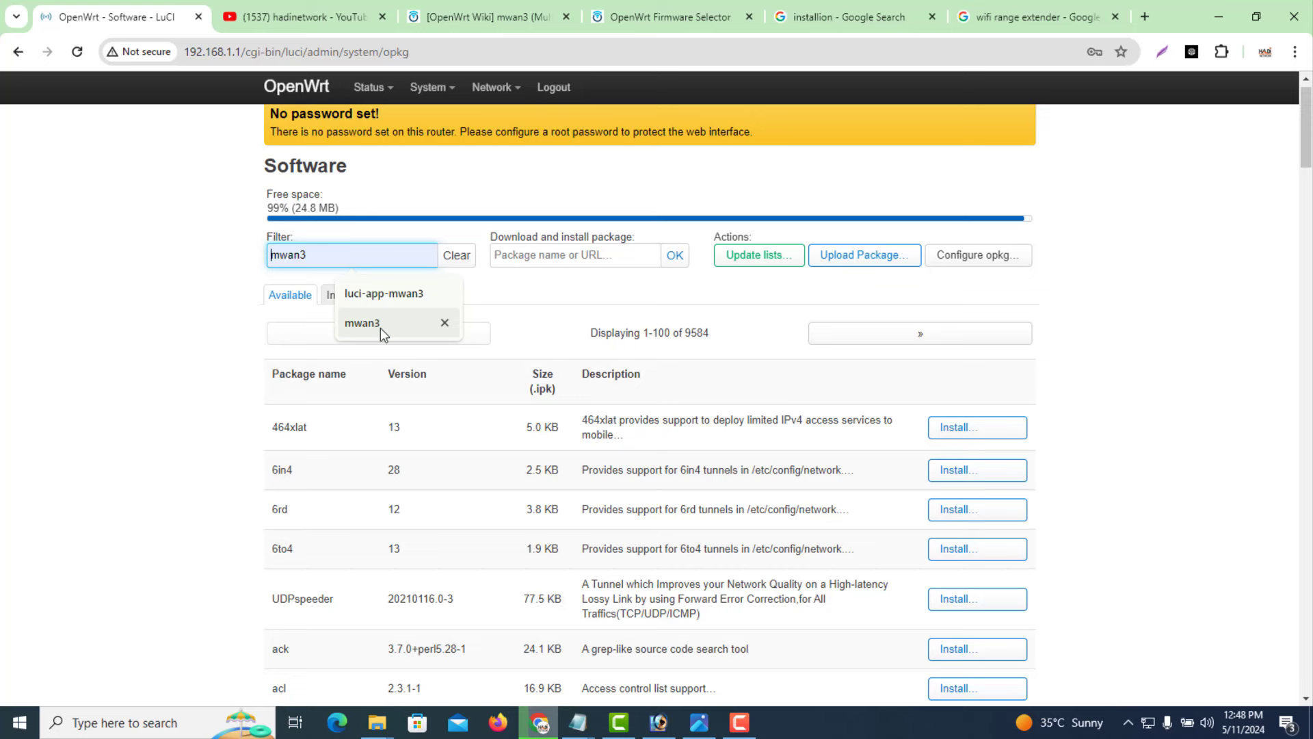
left_click(216, 322)
mouse_move(603, 729)
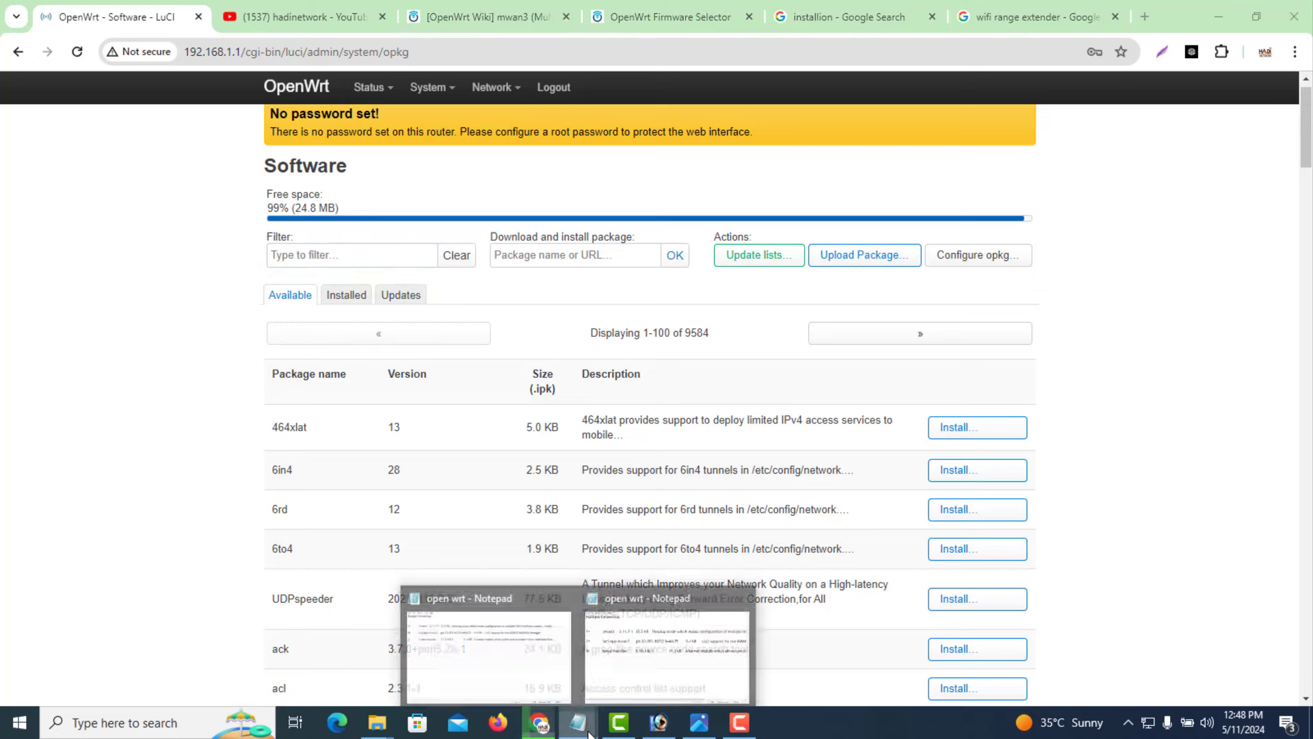
left_click(641, 658)
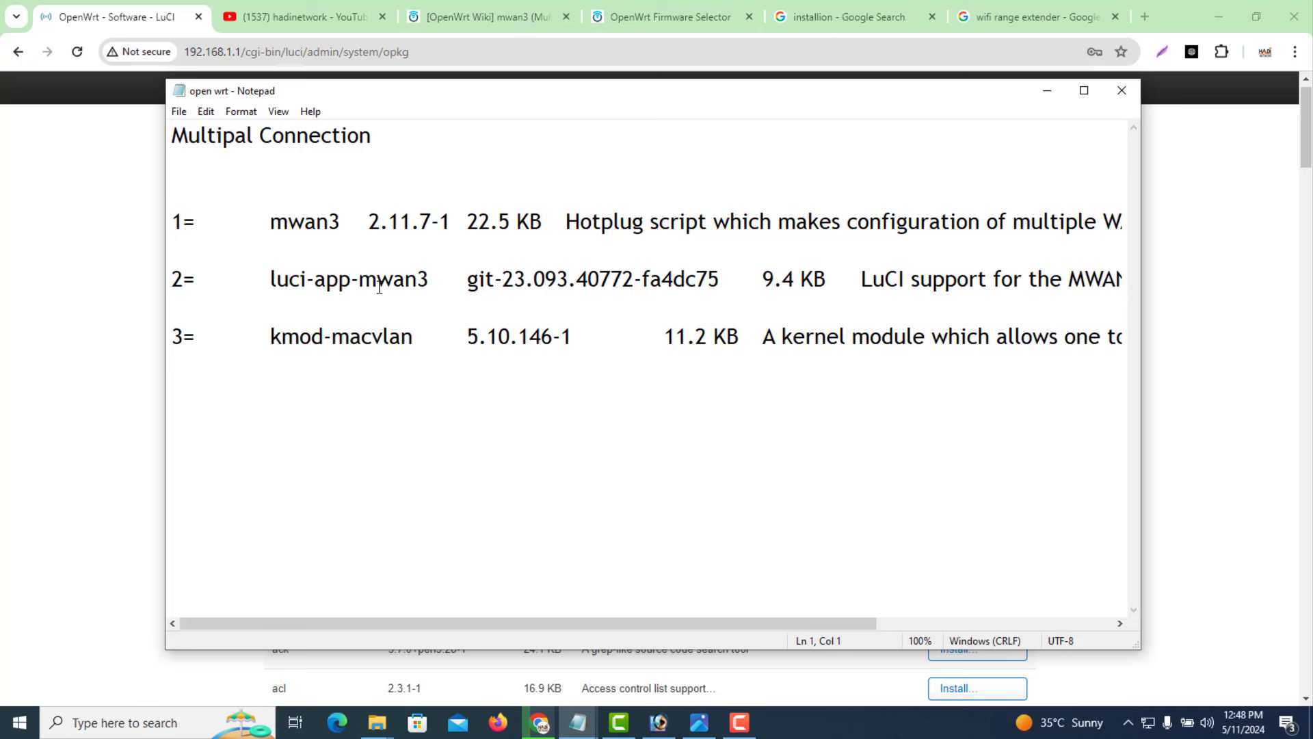
left_click_drag(341, 221, 274, 228)
left_click(345, 226)
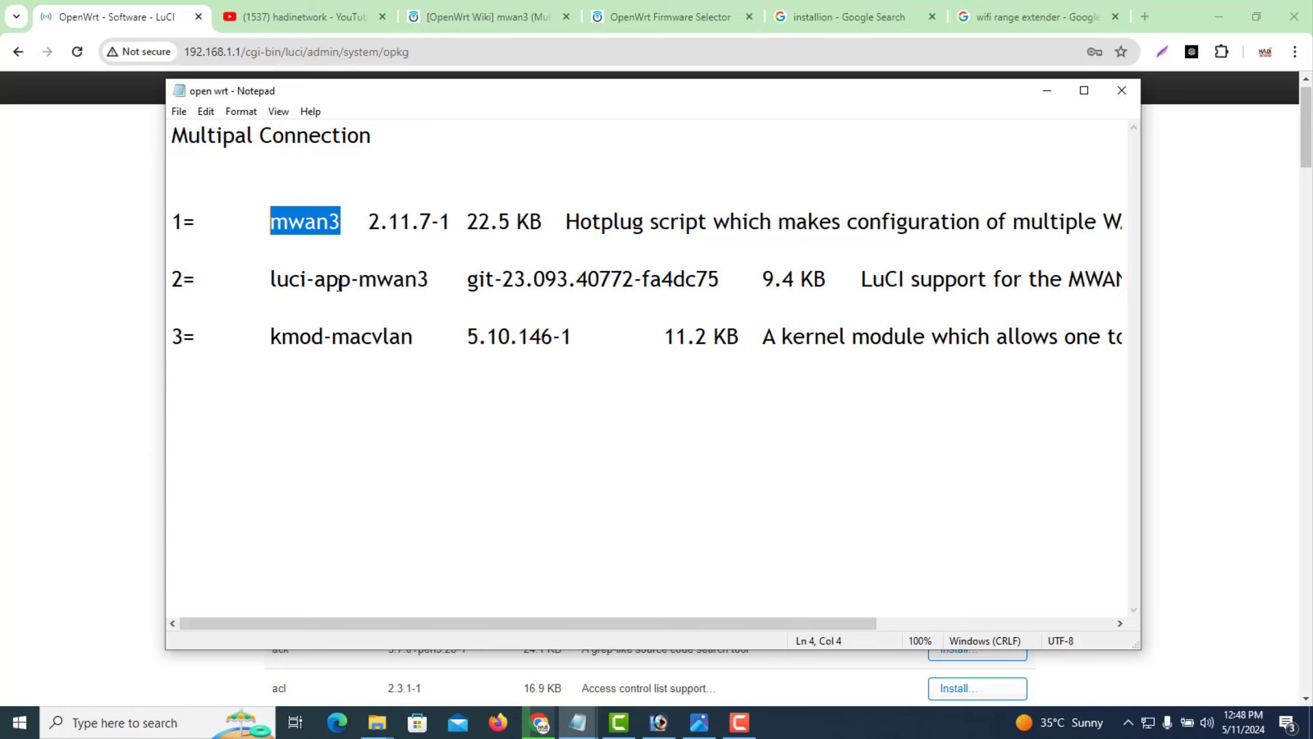
left_click_drag(400, 284, 271, 281)
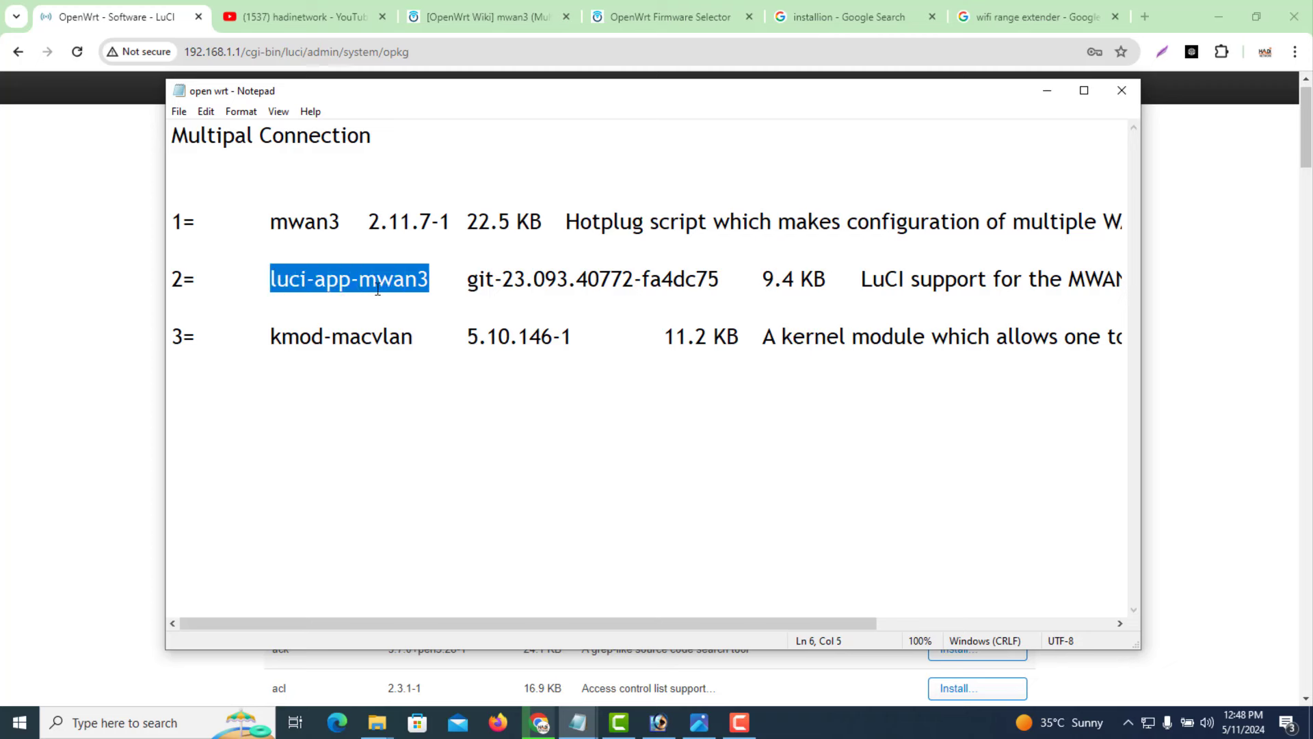
left_click(431, 284)
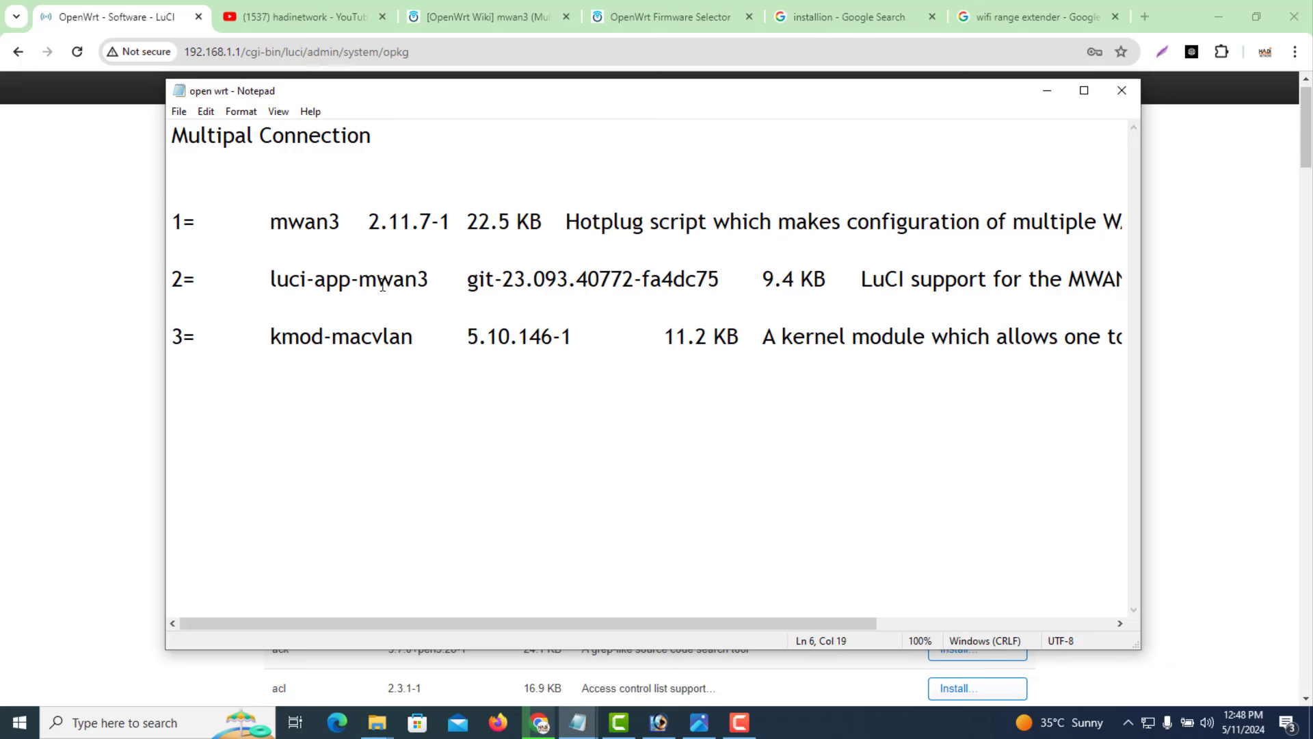
left_click_drag(378, 284, 359, 284)
left_click_drag(289, 223, 270, 222)
left_click_drag(283, 337, 276, 338)
left_click_drag(414, 337, 272, 337)
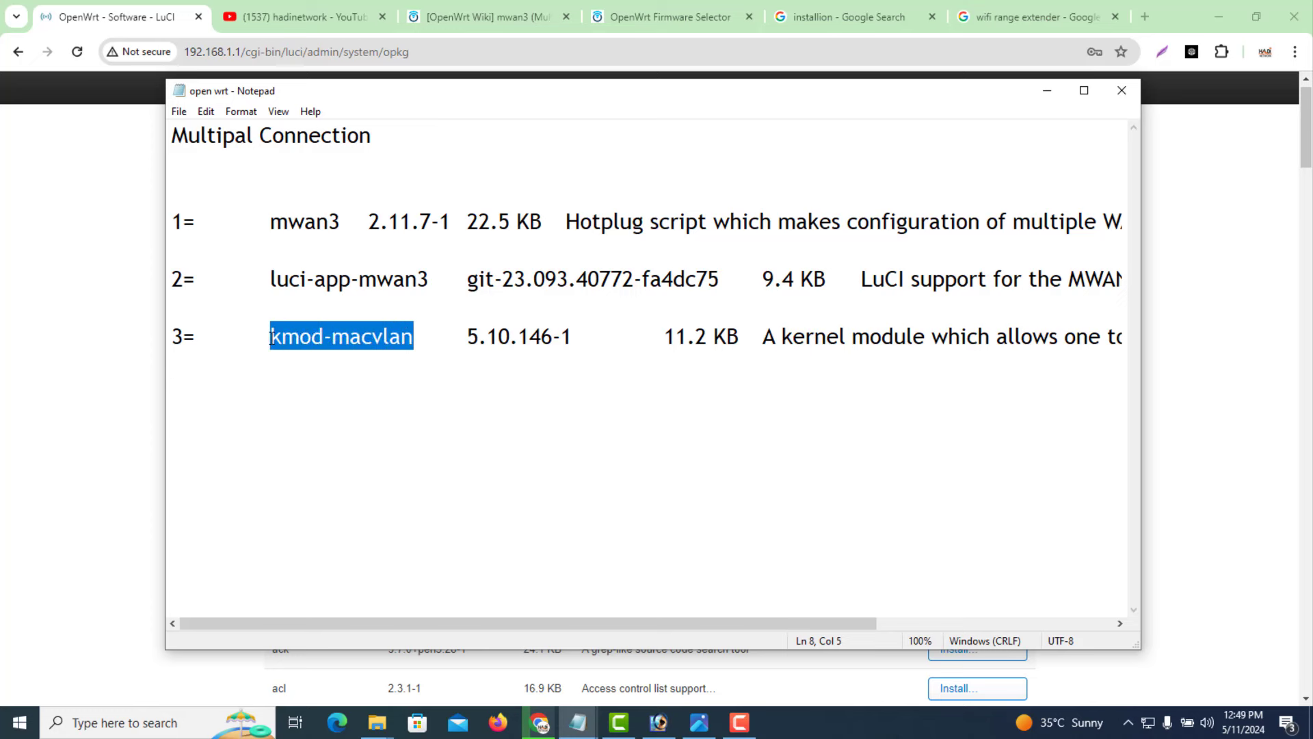
left_click(420, 337)
left_click_drag(420, 337, 267, 338)
Copy the package name mwan3 from the note and filter the router's available packages by it in Chrome
left_click_drag(340, 222, 272, 224)
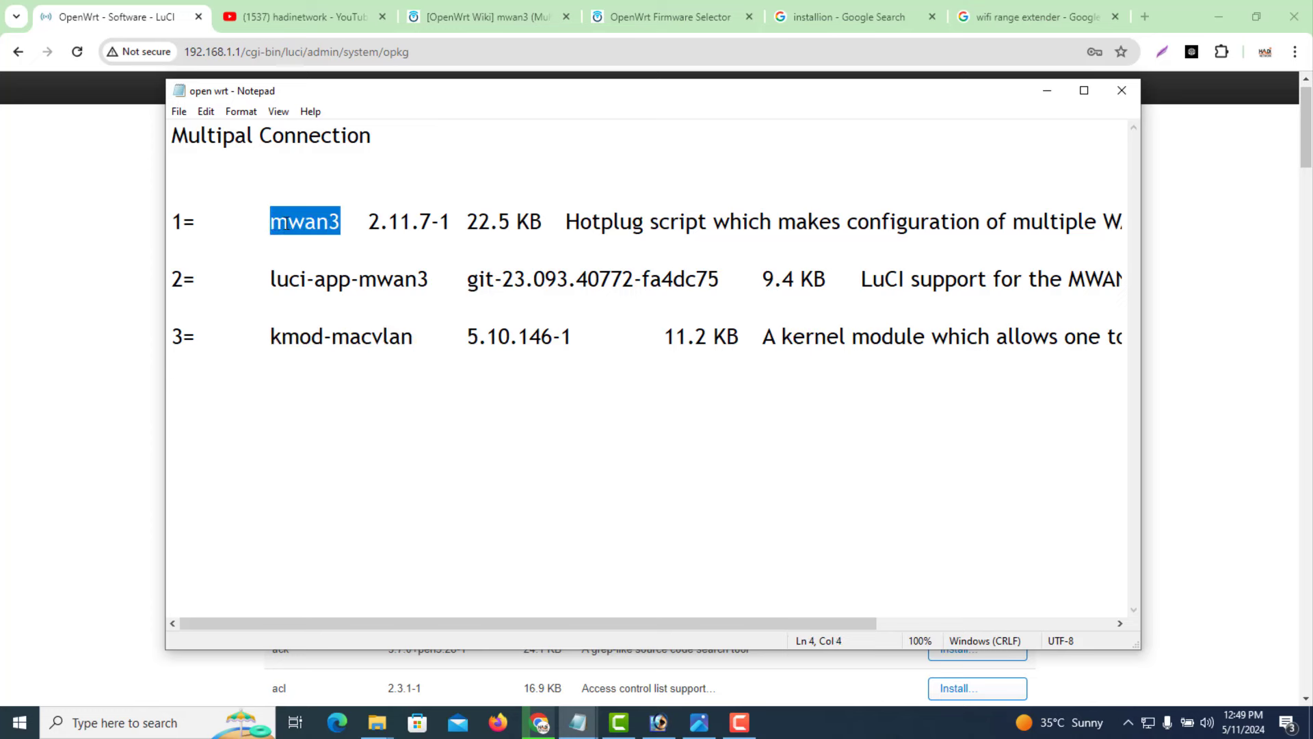
right_click(283, 222)
left_click(322, 280)
left_click(500, 17)
left_click(650, 18)
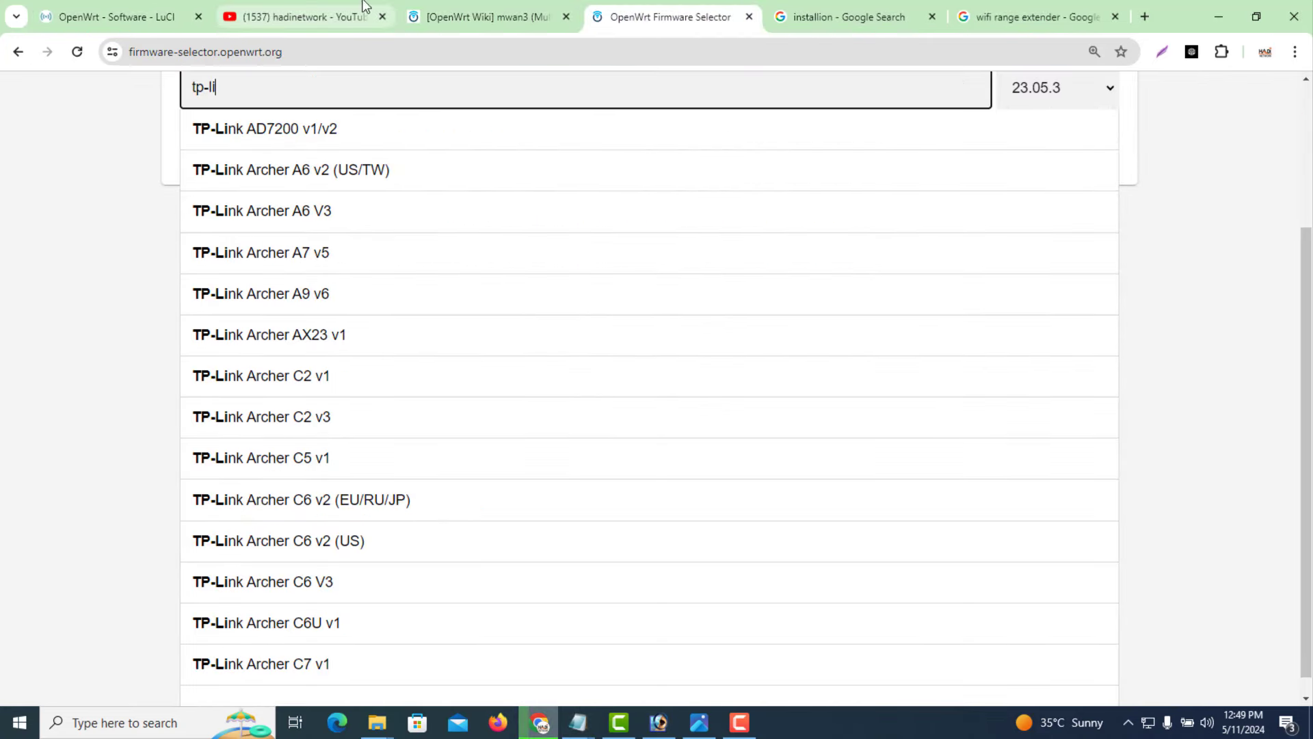
left_click(129, 19)
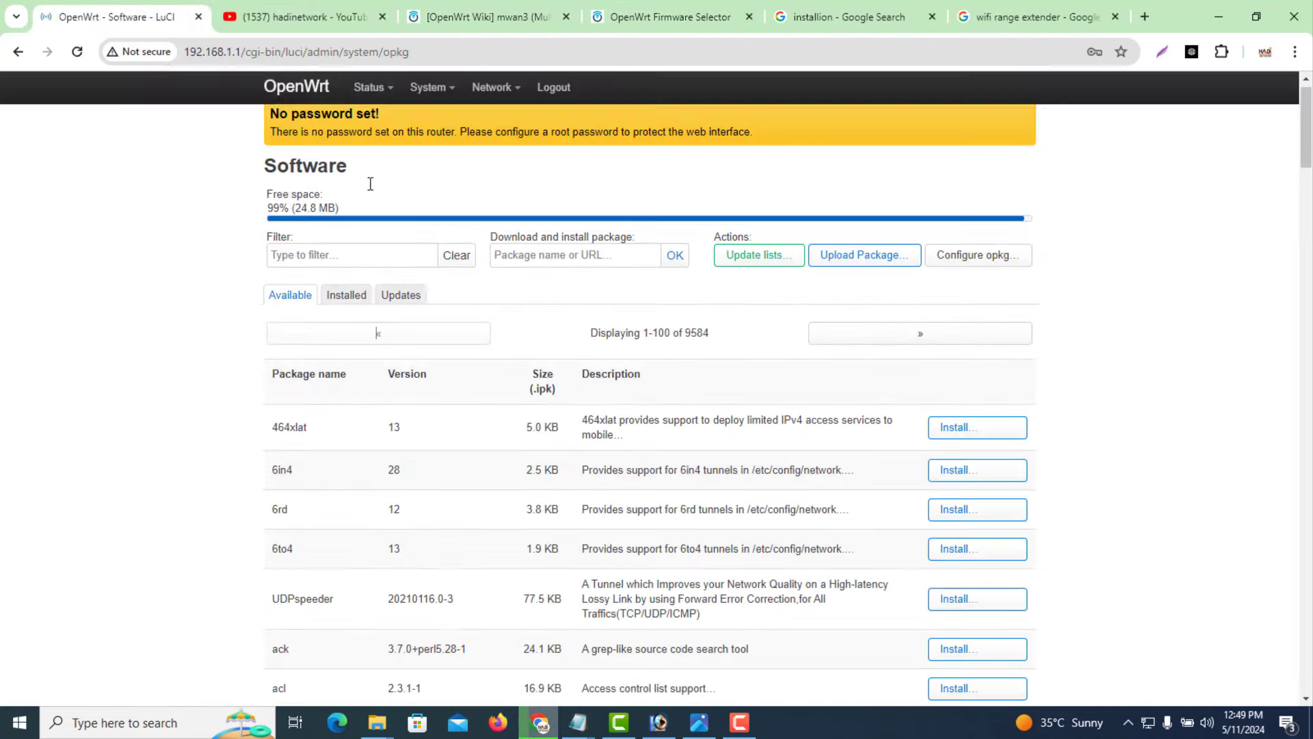
left_click(316, 258)
type("mwan3")
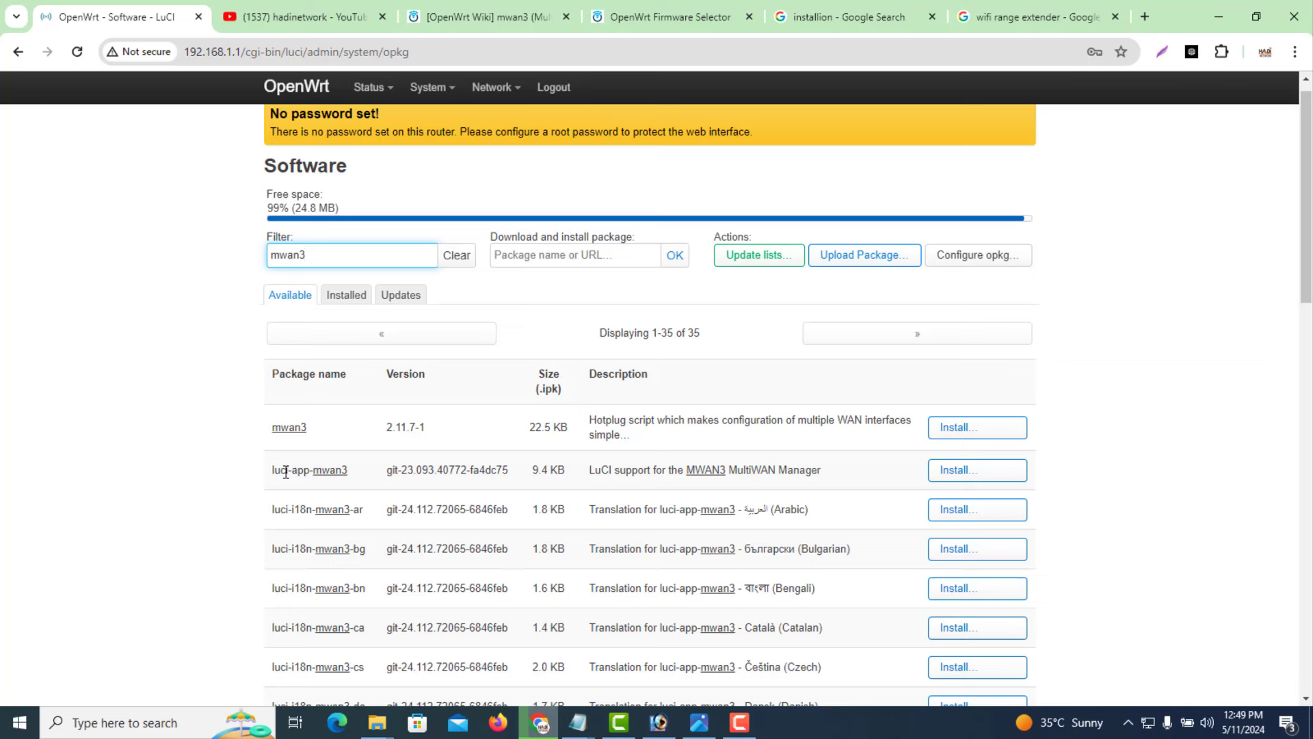
left_click_drag(349, 471, 272, 483)
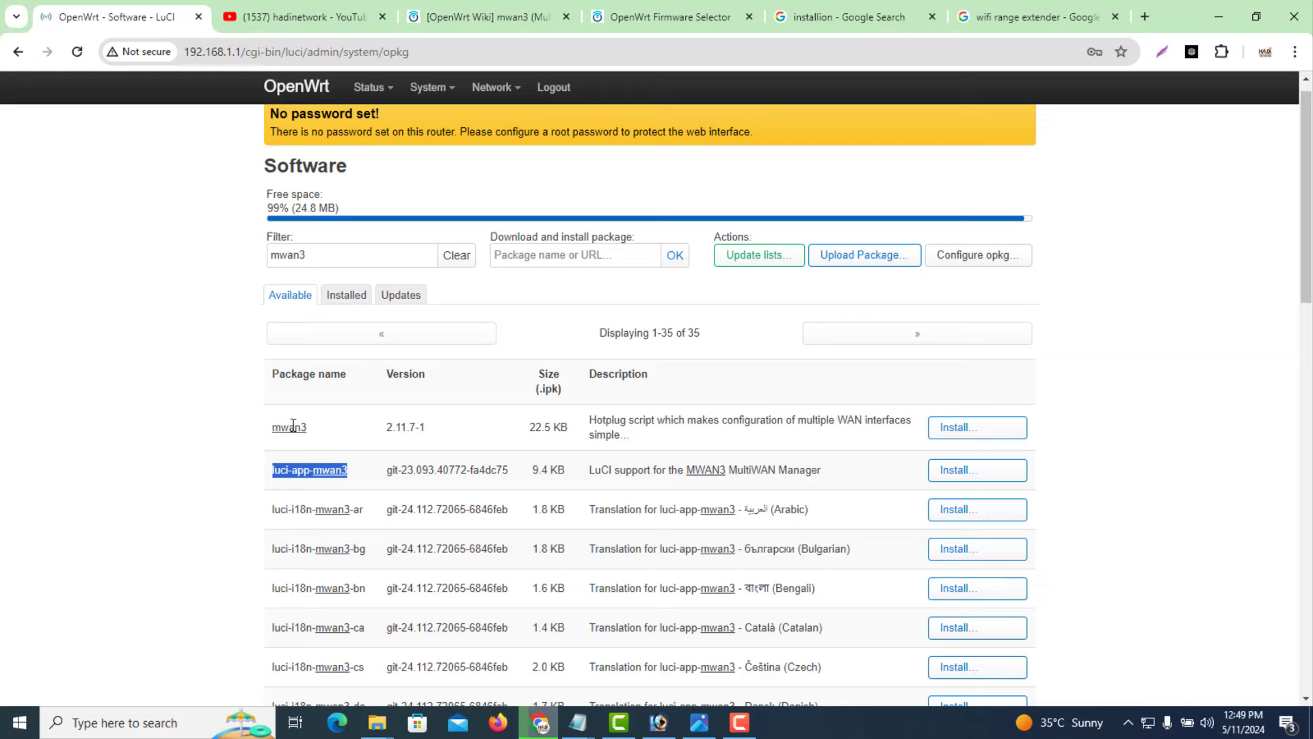
left_click(220, 468)
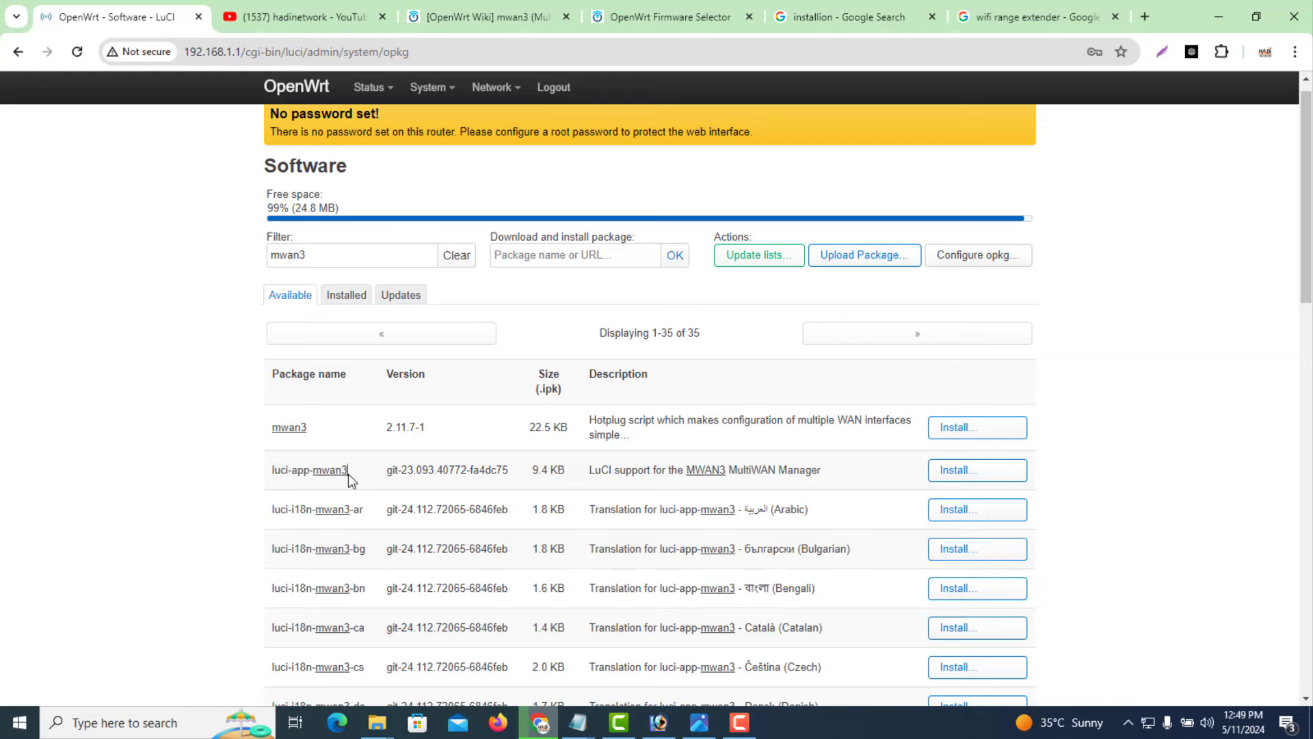
Install the luci-app-mwan3 package together with its required dependencies from the filtered list of available packages
left_click_drag(349, 472, 273, 475)
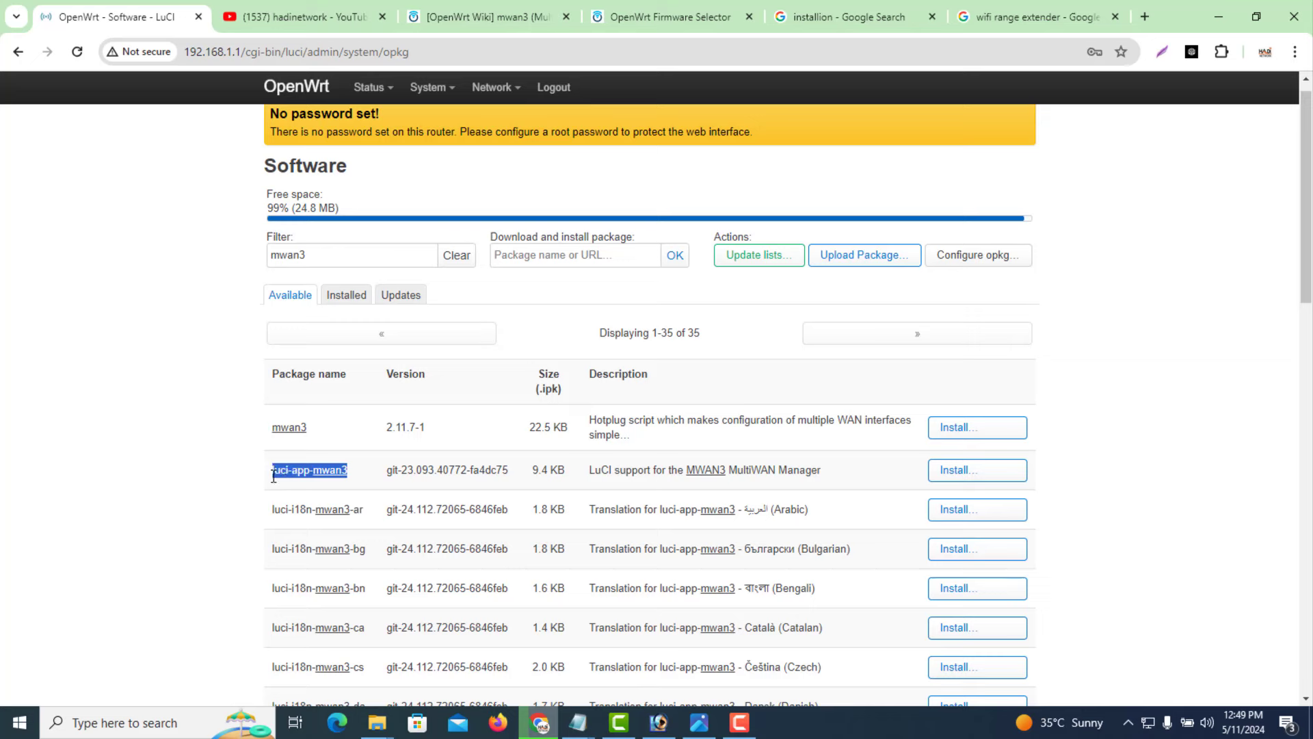
left_click(953, 478)
left_click(953, 479)
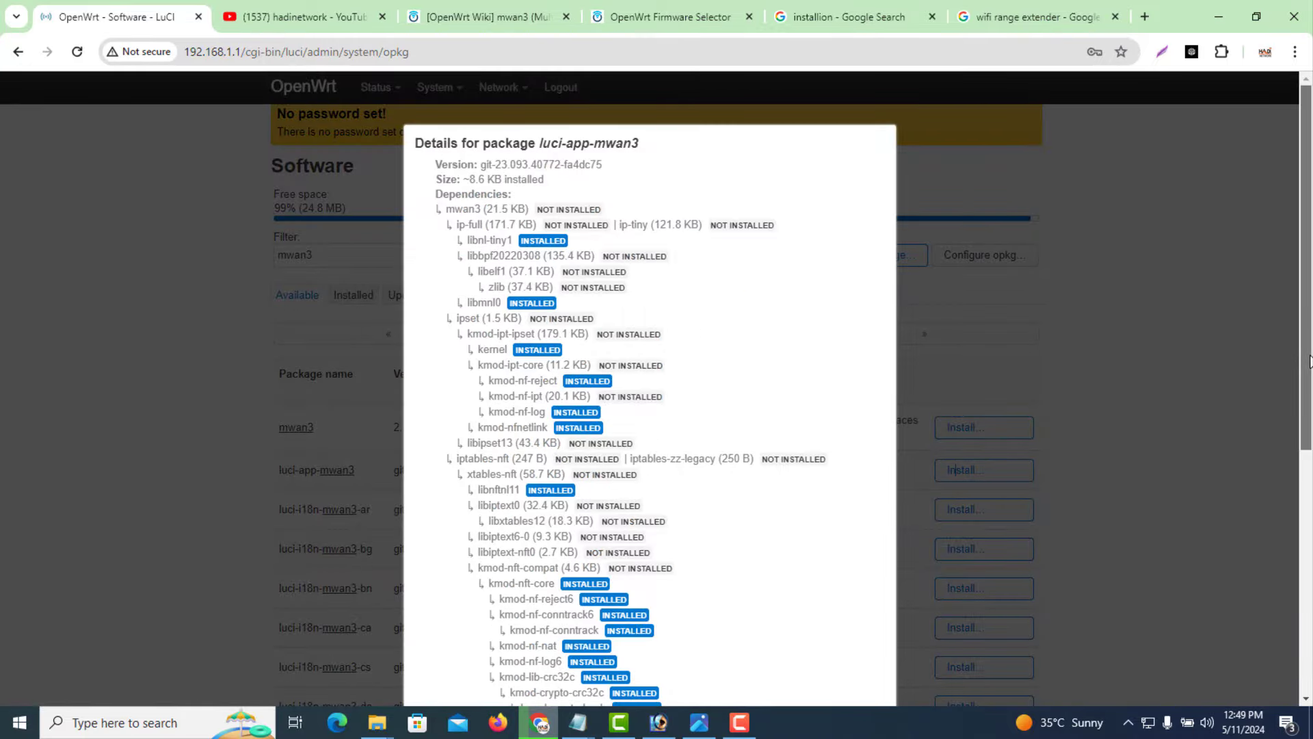
left_click_drag(1309, 368, 1298, 629)
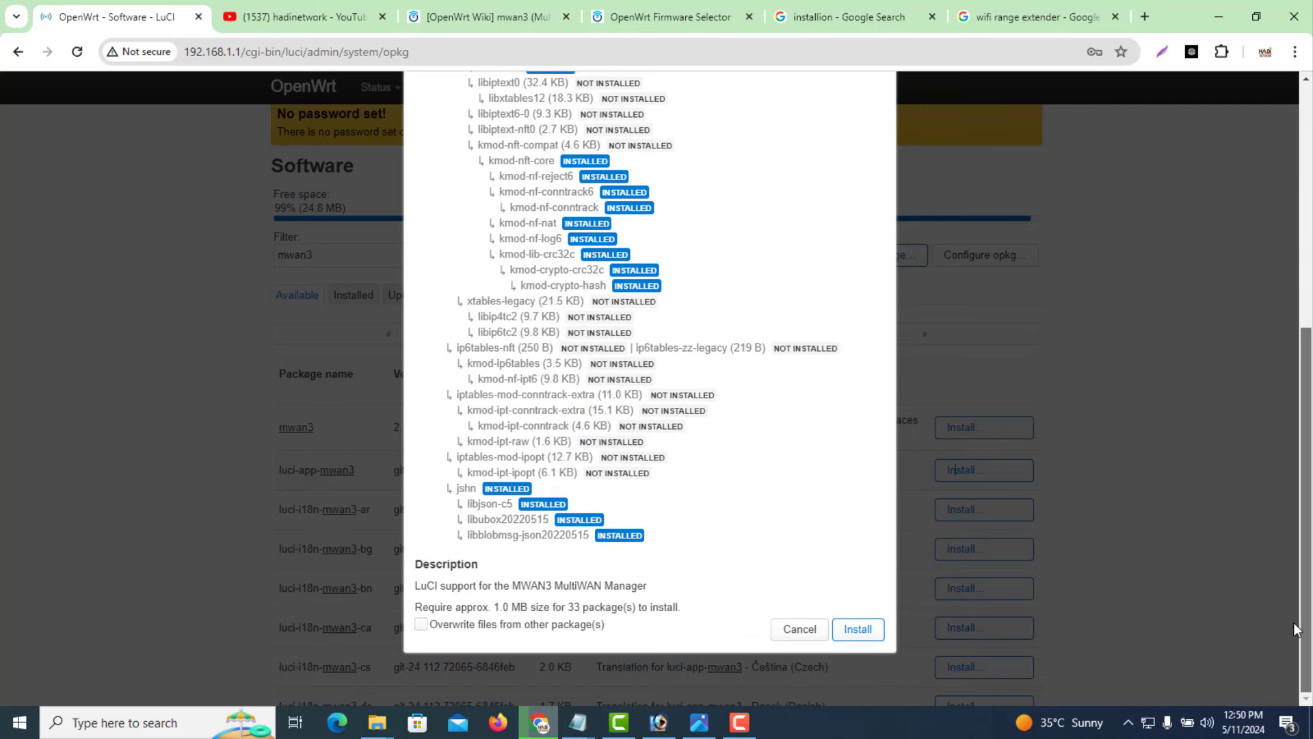
left_click(875, 633)
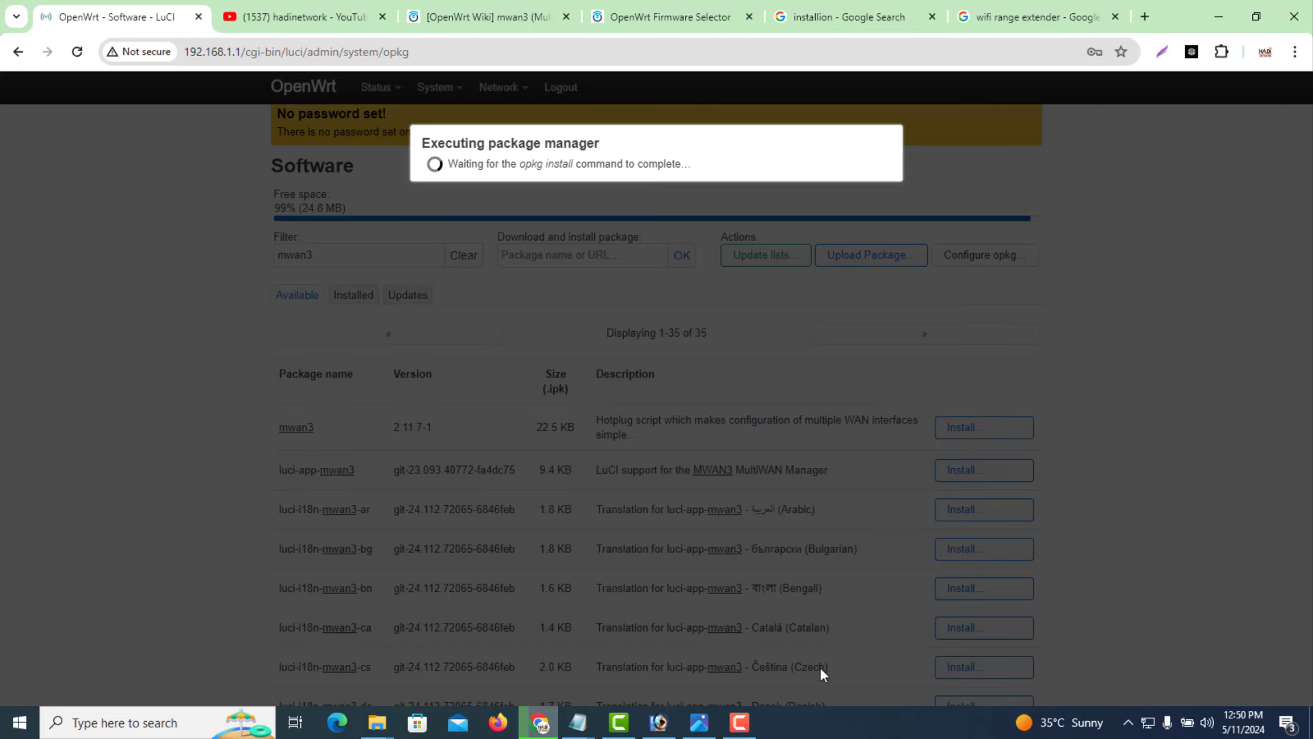
Read the package manager report to its end, dismiss it and log back in to the router as root
left_click(745, 728)
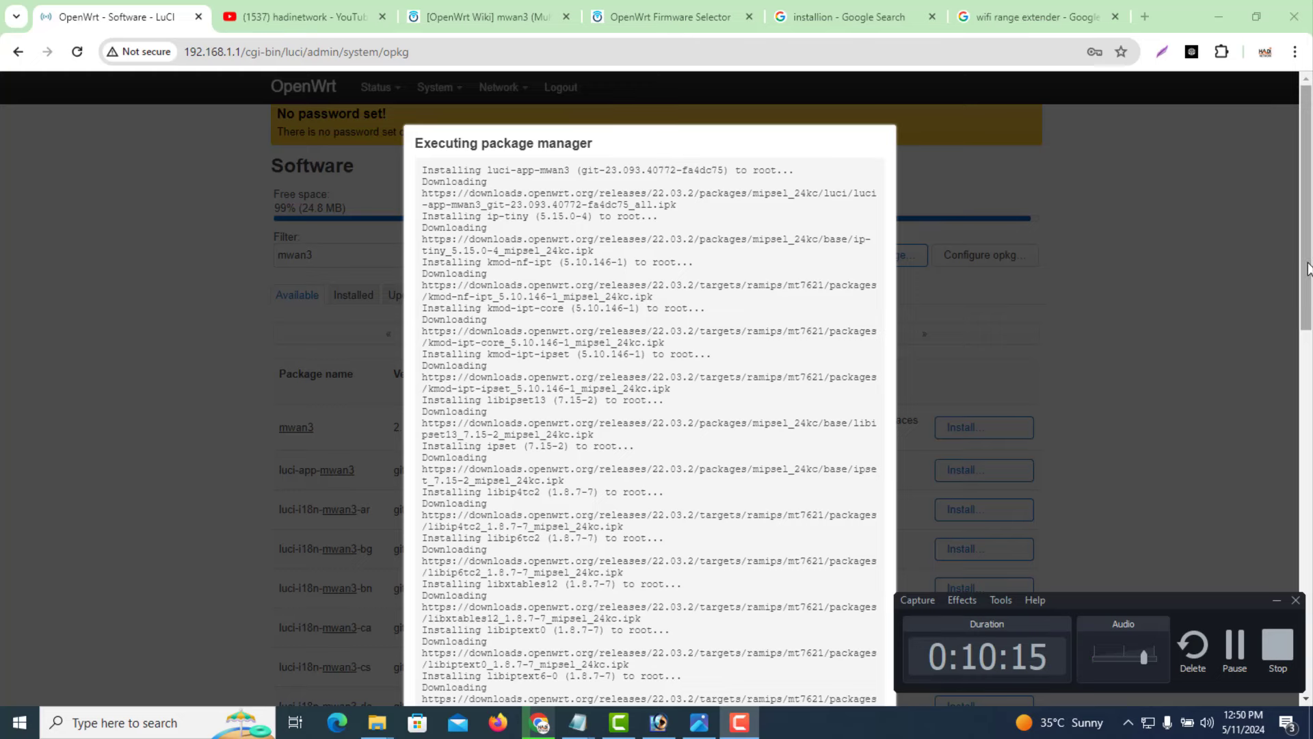
left_click_drag(1306, 319, 1306, 387)
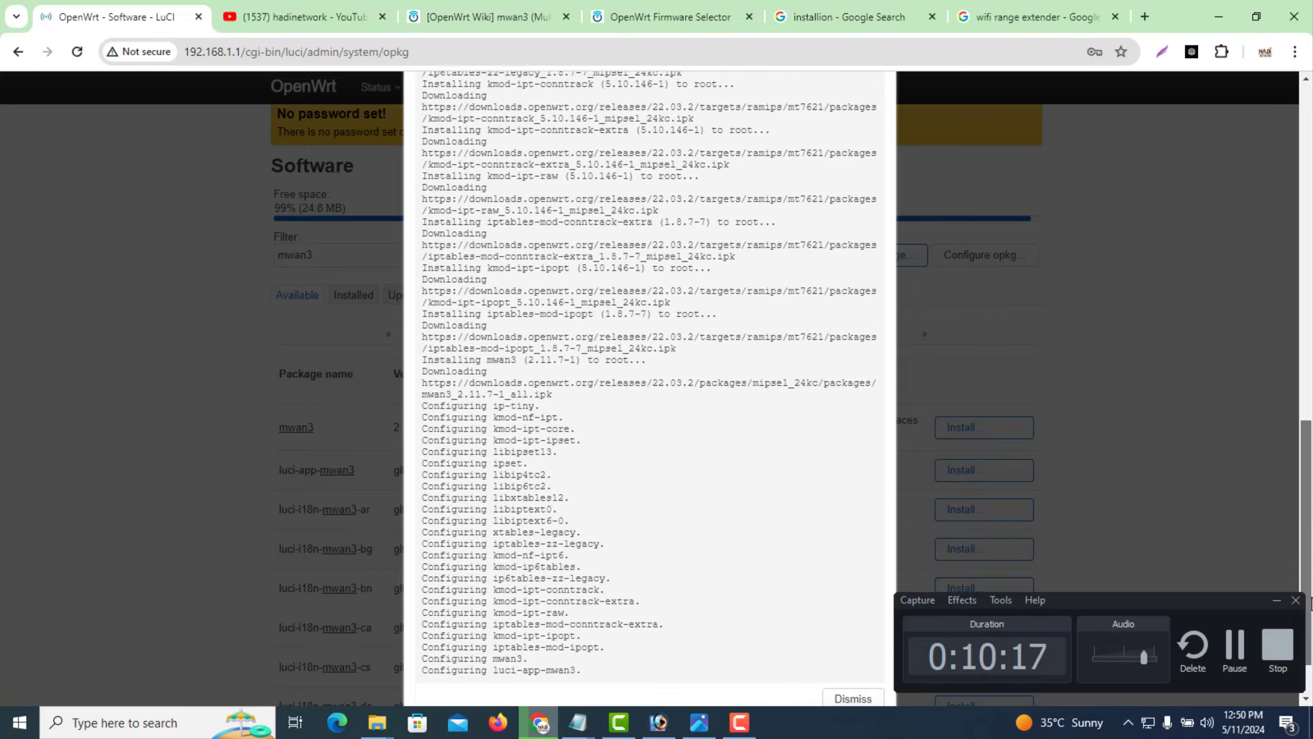
left_click(1277, 599)
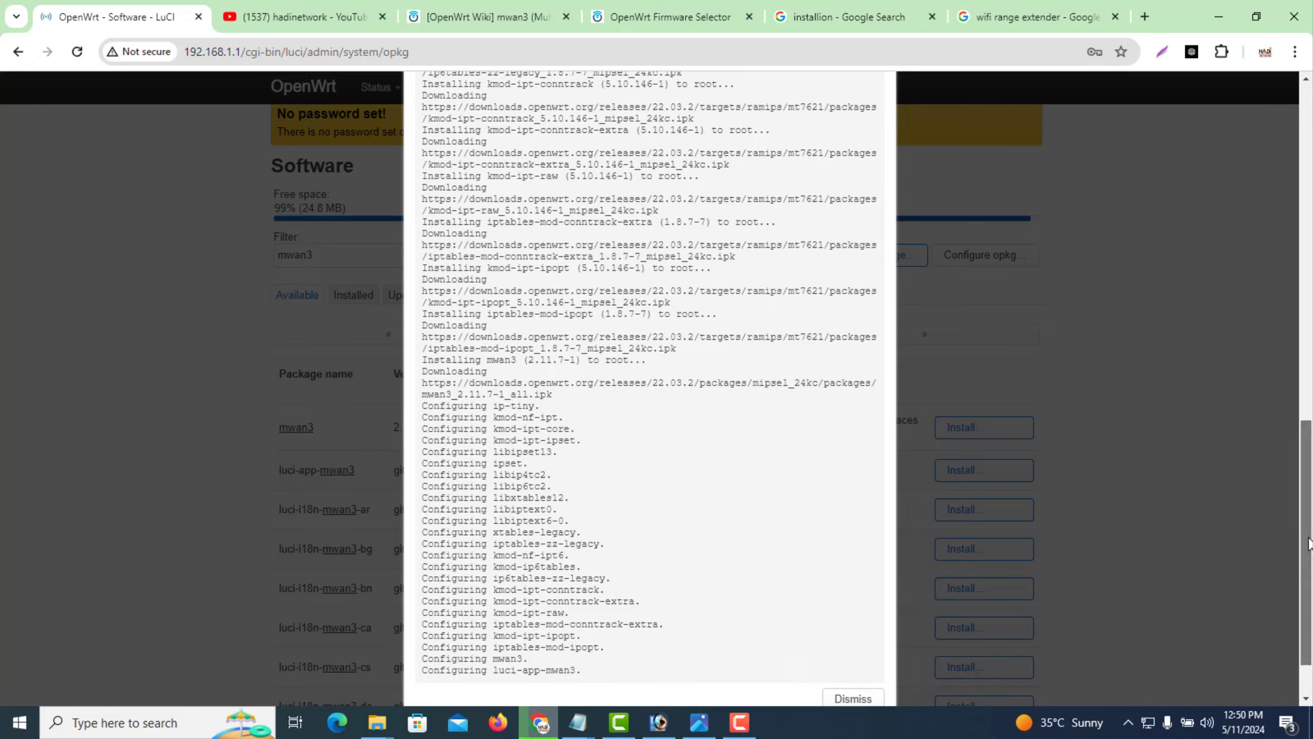
left_click_drag(1302, 603, 1302, 630)
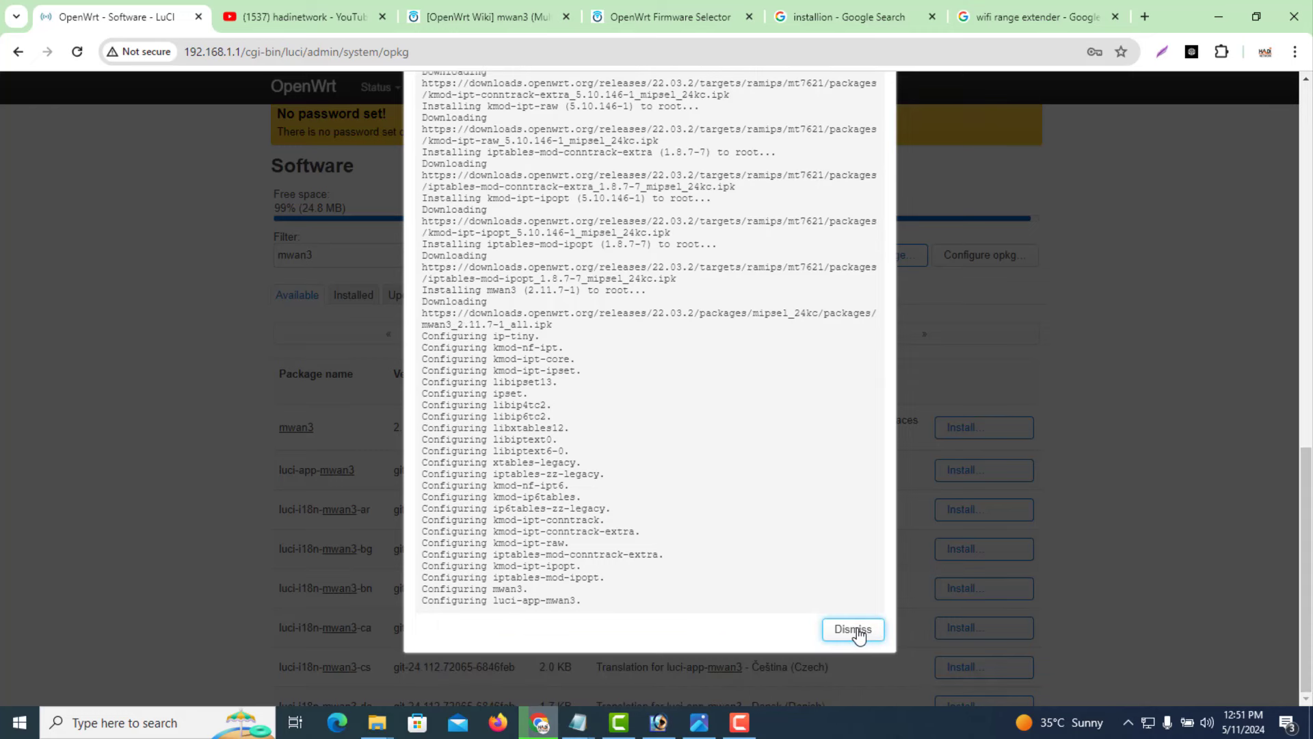
mouse_move(1300, 554)
left_mouse_down()
mouse_move(1270, 177)
mouse_move(1293, 417)
mouse_move(1286, 568)
left_mouse_up()
left_click(852, 629)
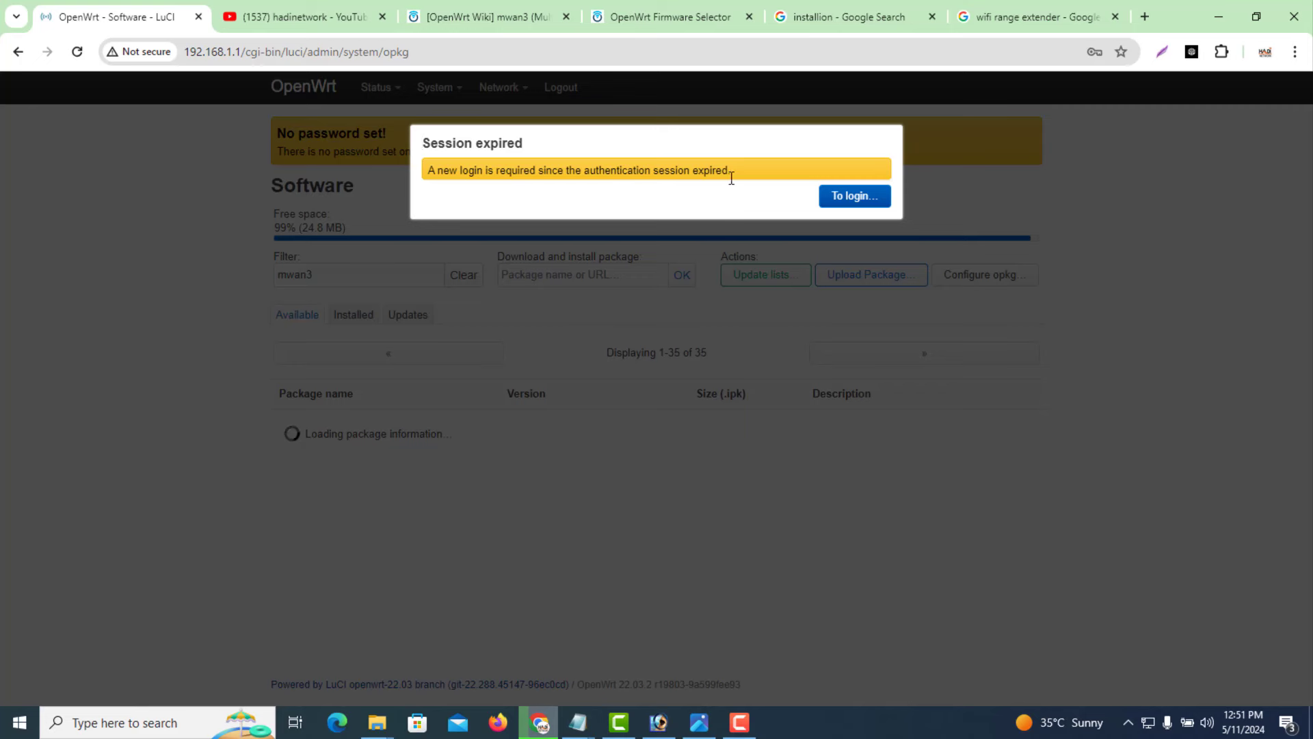
left_click(842, 200)
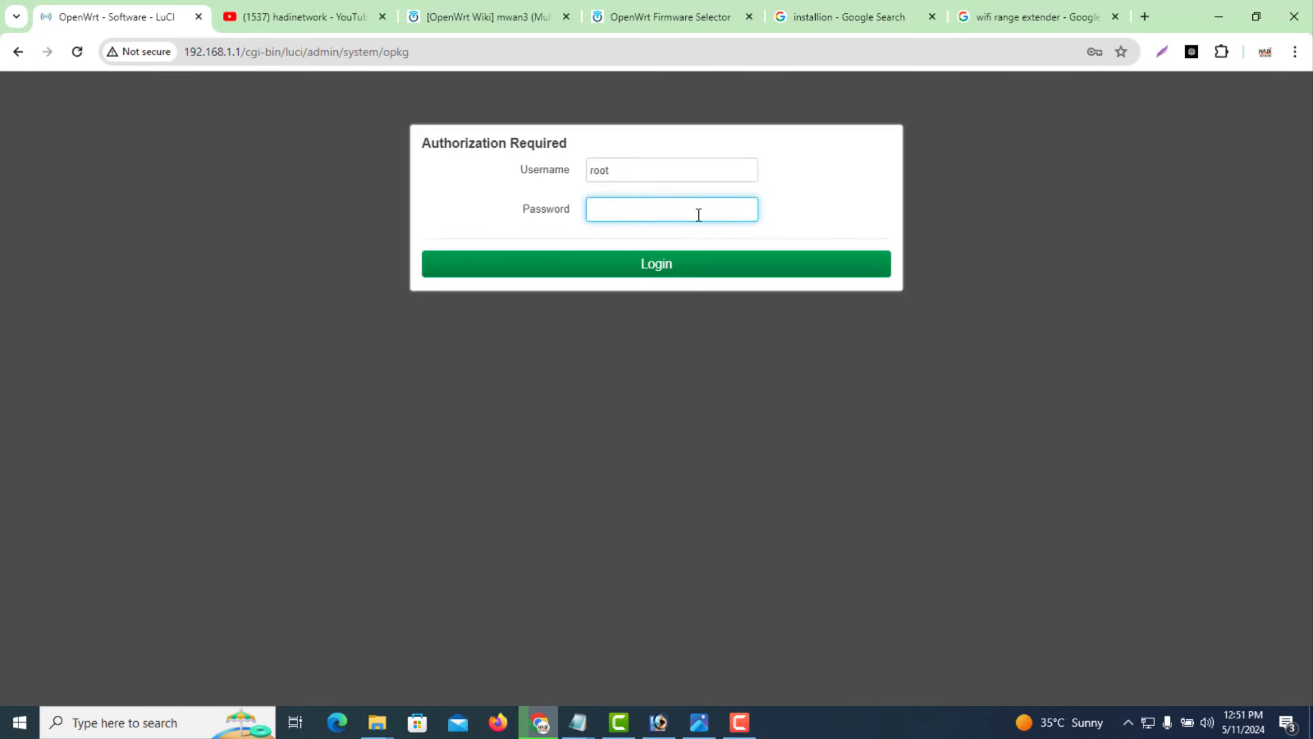
left_click(679, 267)
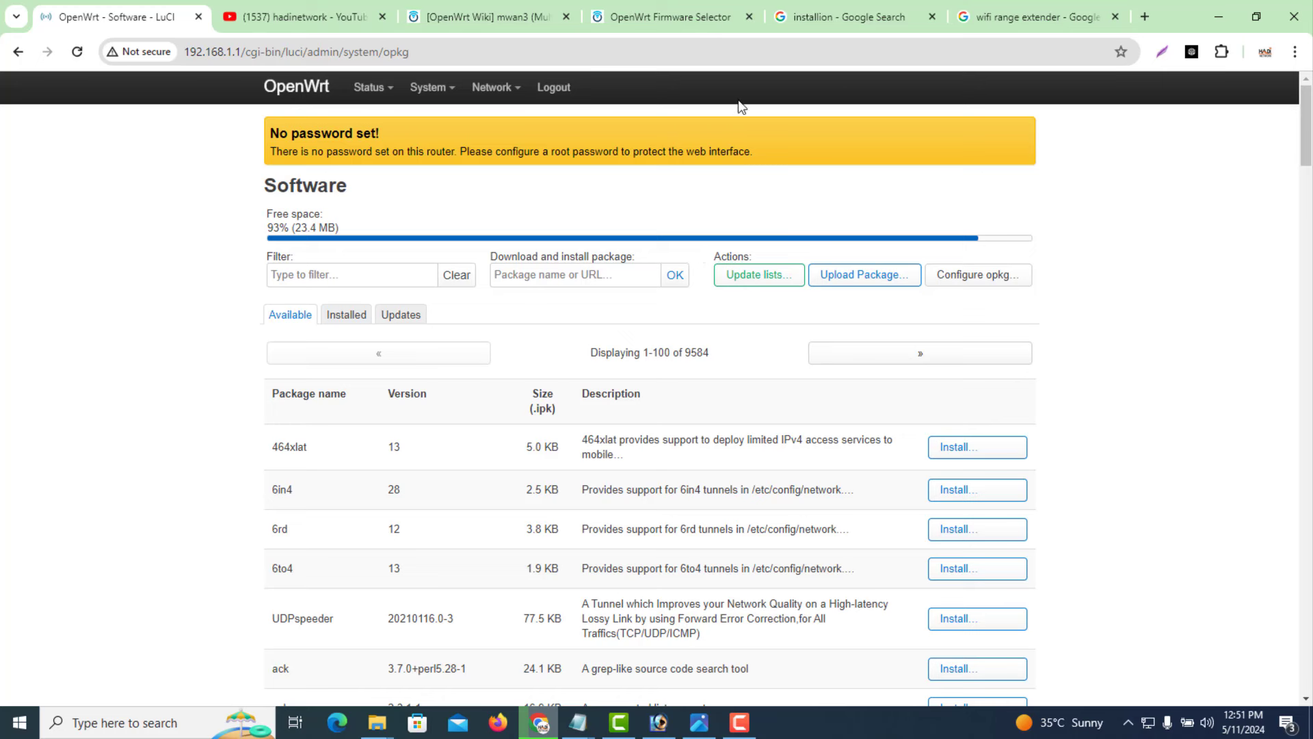
Copy the package name kmod-macvlan from the open wrt note in Notepad and filter the router's available packages by it in Chrome
mouse_move(488, 93)
mouse_move(580, 725)
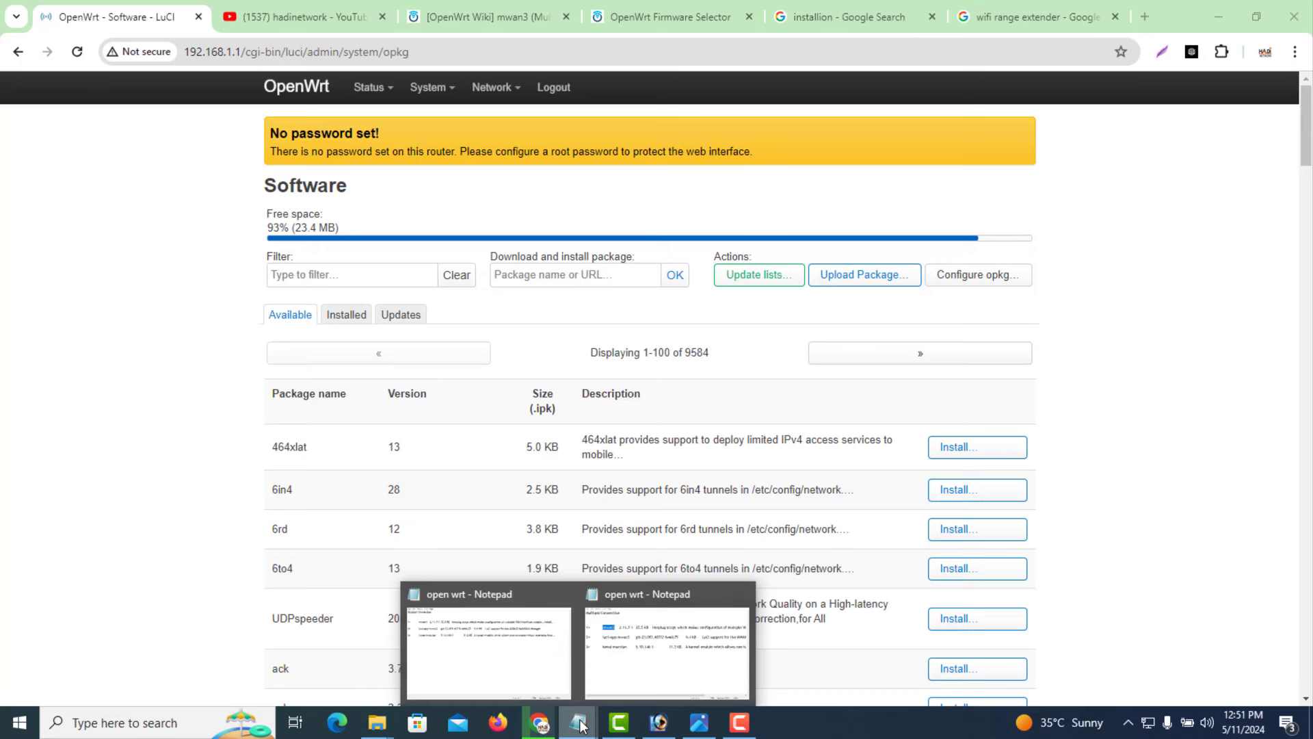
left_click(692, 668)
left_click_drag(417, 337, 272, 337)
right_click(277, 335)
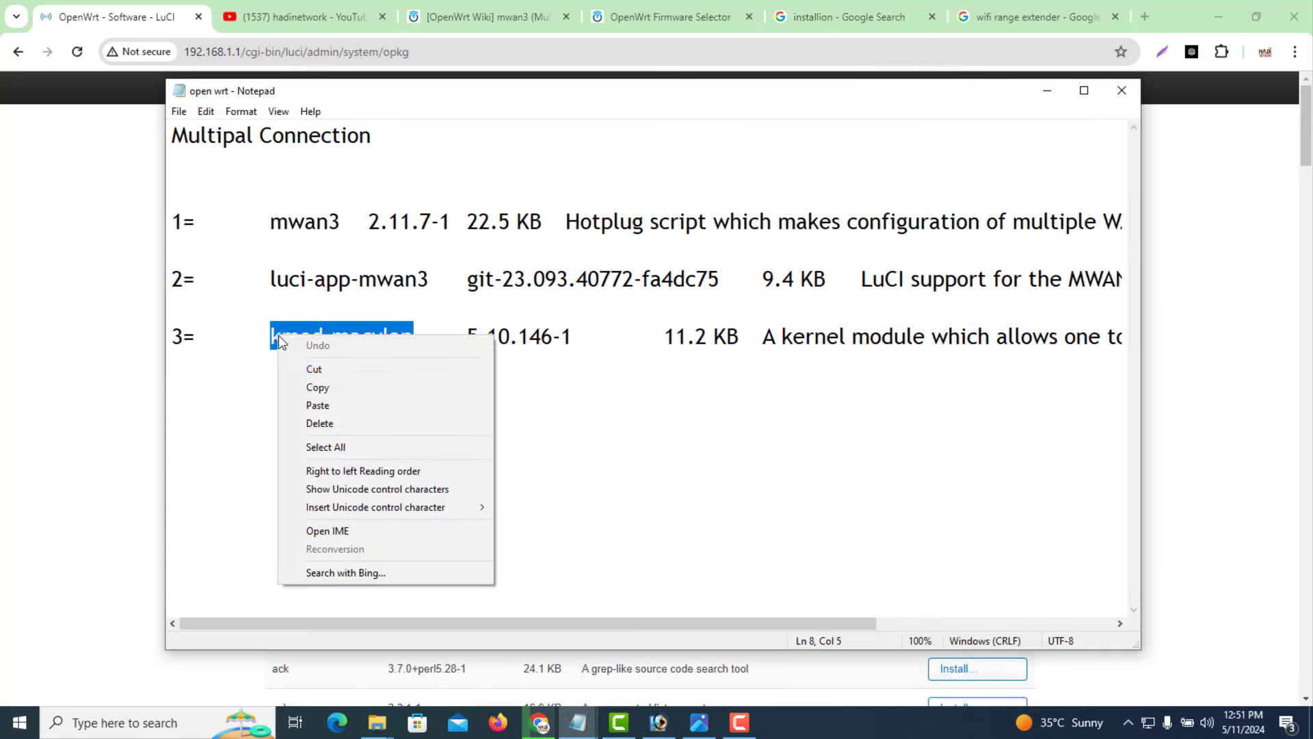
left_click(314, 383)
left_click(1047, 90)
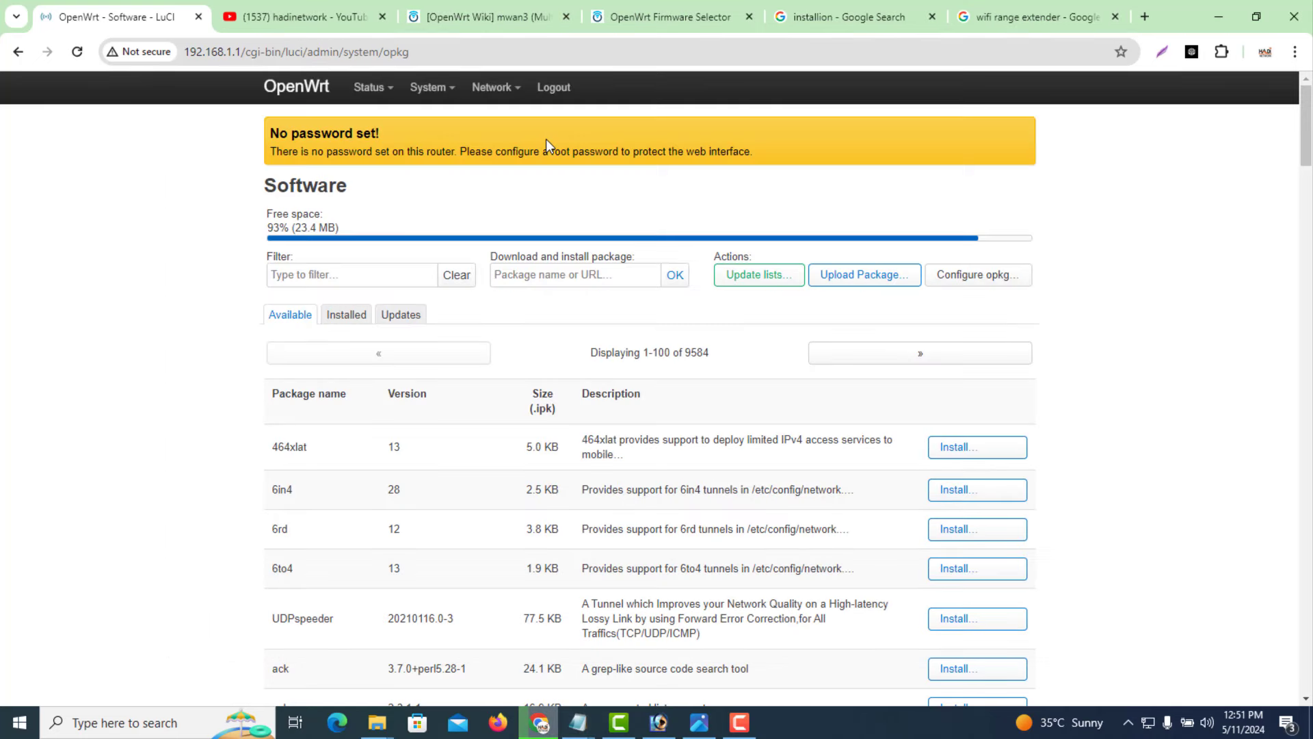
left_click(324, 277)
key("ctrl+v")
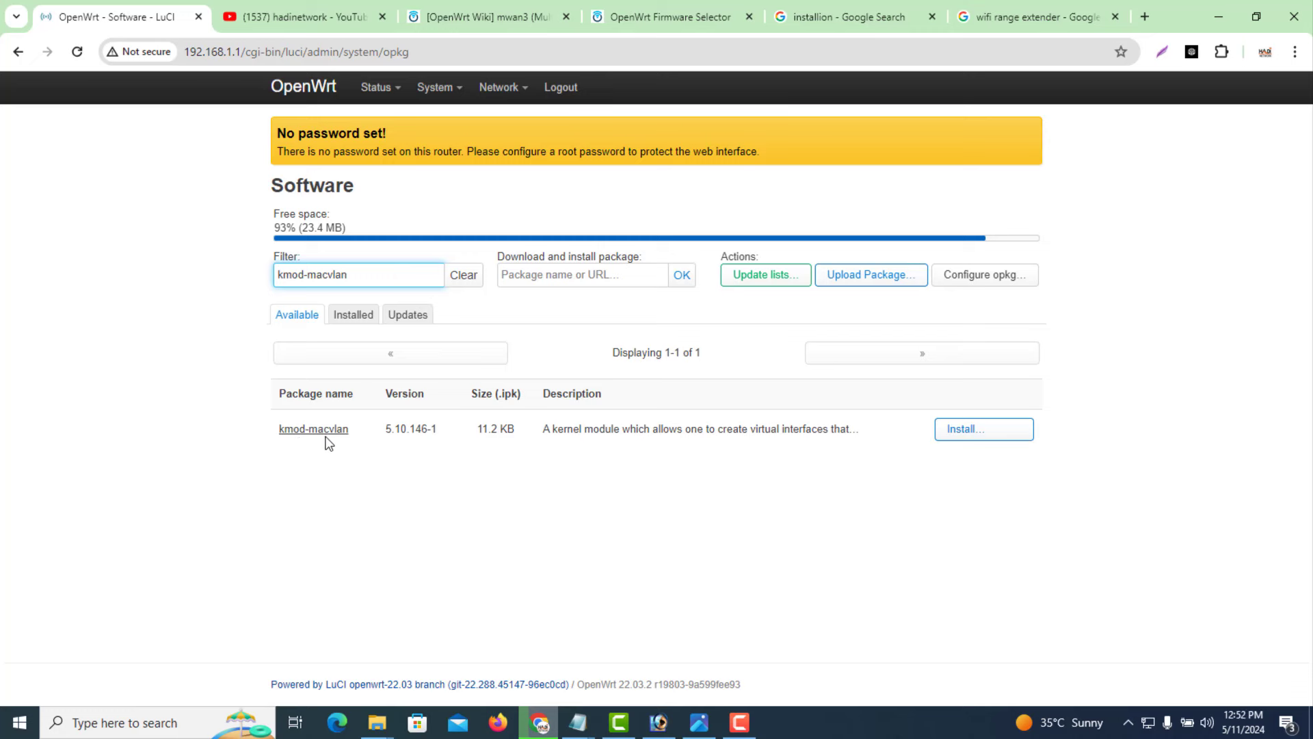
Install the kmod-macvlan package and dismiss the package manager report when it finishes
left_click(987, 436)
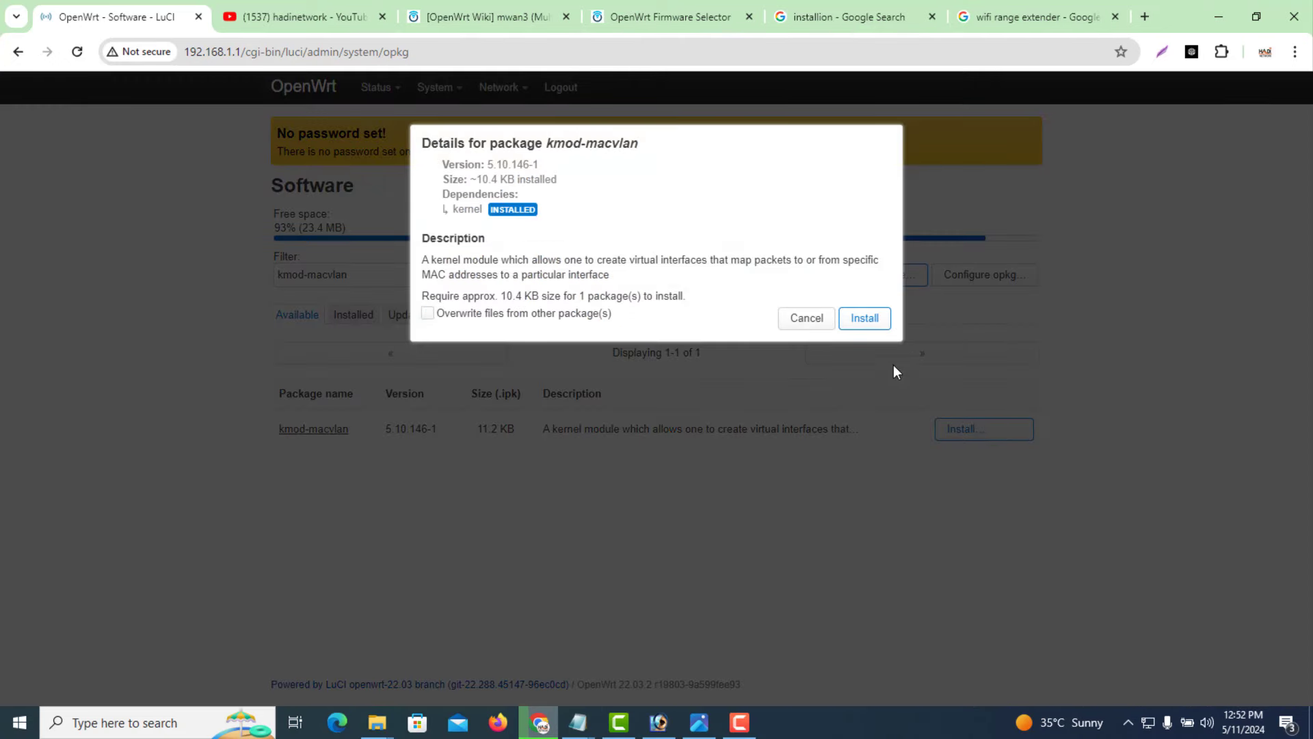
left_click(865, 319)
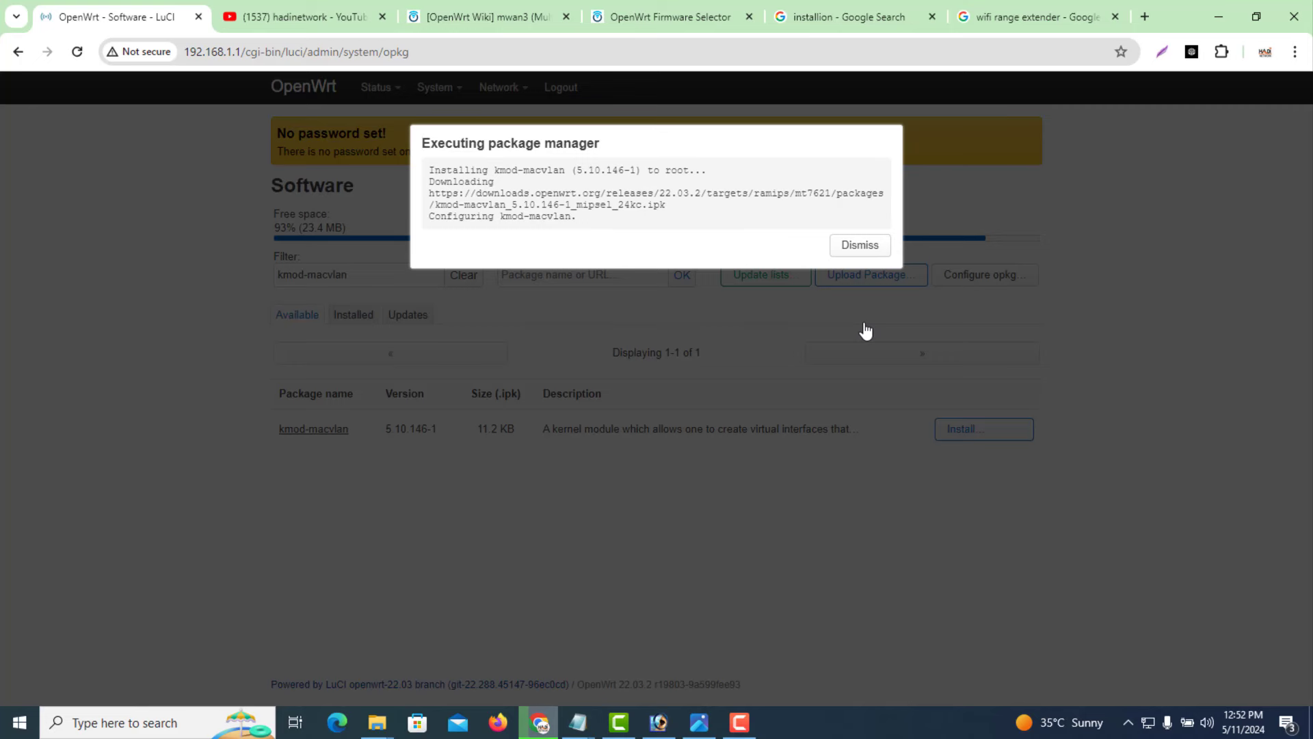
left_click(859, 255)
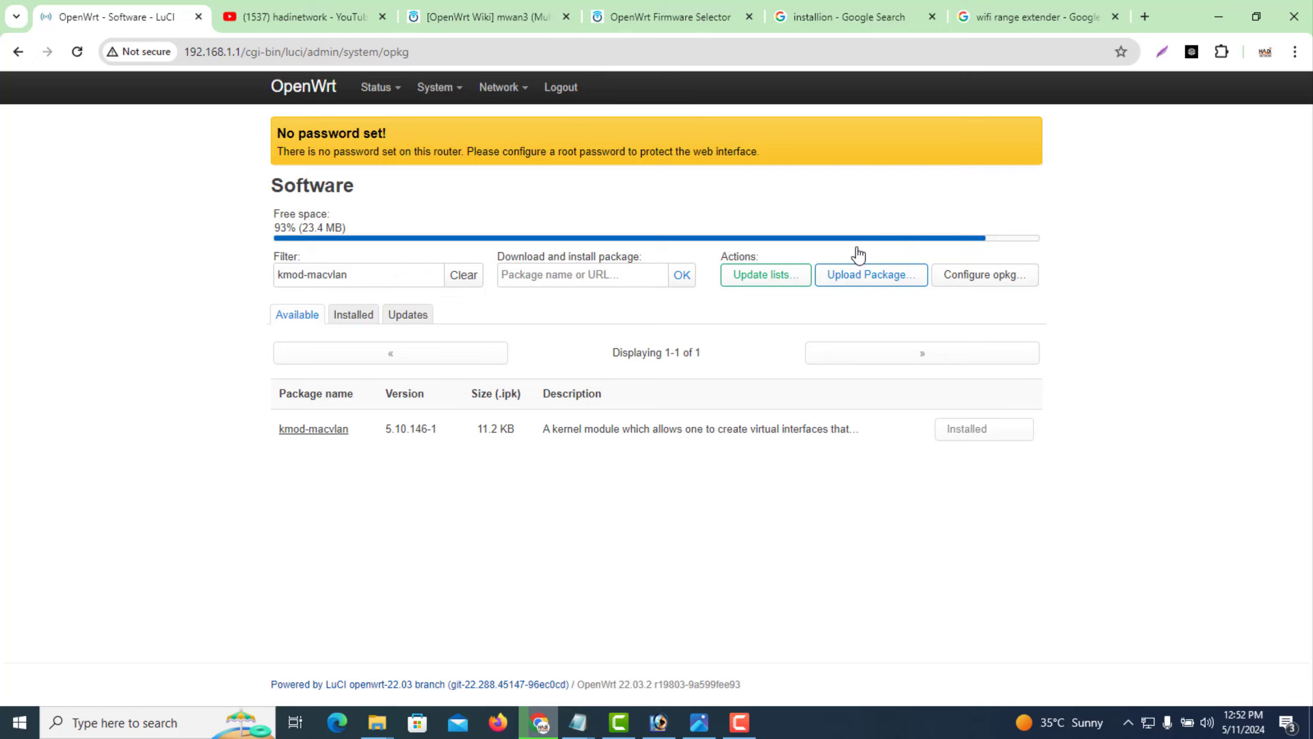
Open the router's MultiWAN Manager and check its global settings page
mouse_move(501, 83)
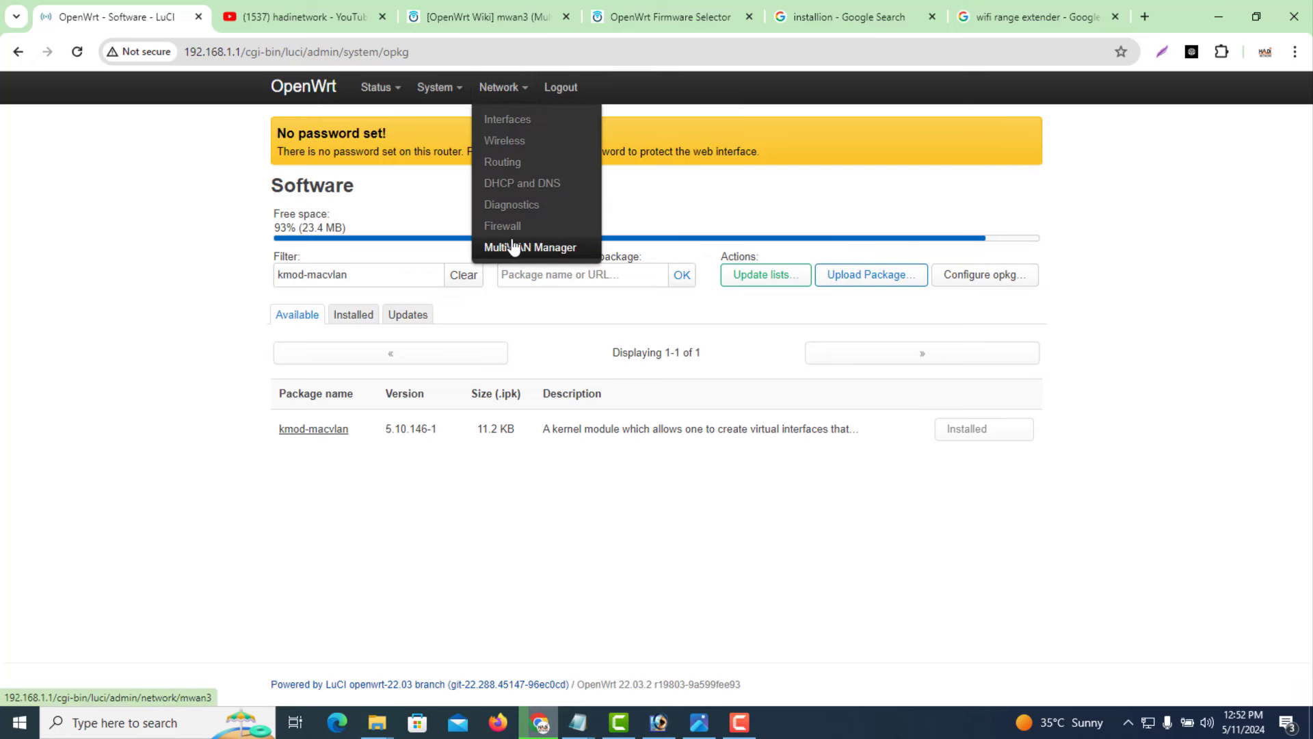
left_click(550, 252)
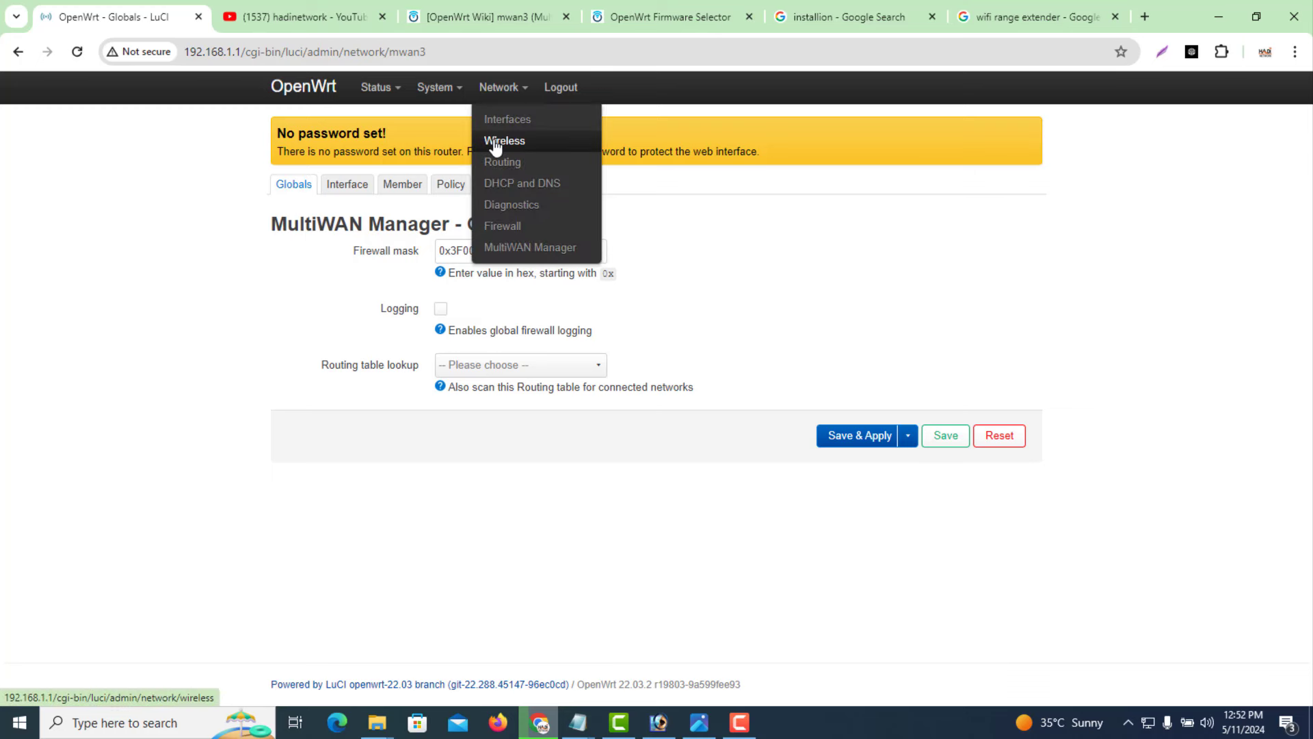
Review the router's LAN and WAN interfaces, and find the bridge device br-lan in the list of network devices
mouse_move(430, 99)
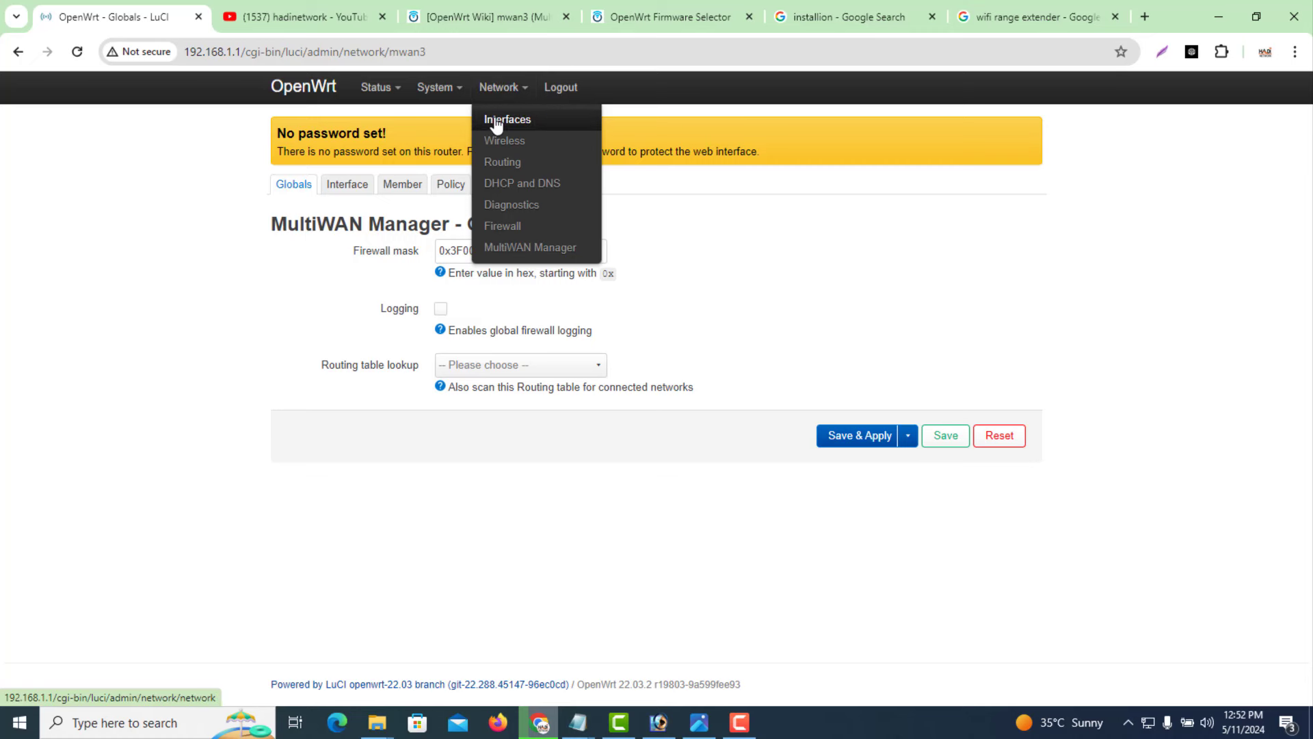
left_click(496, 121)
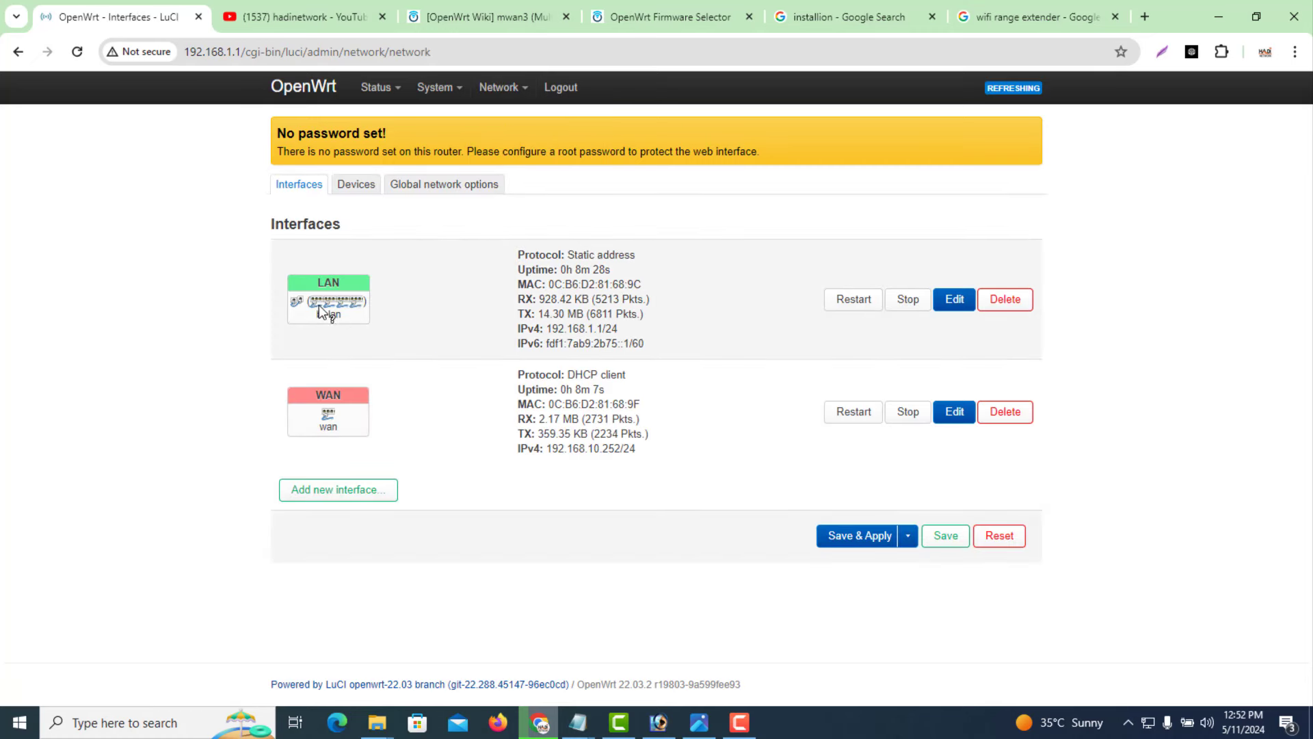
mouse_move(335, 423)
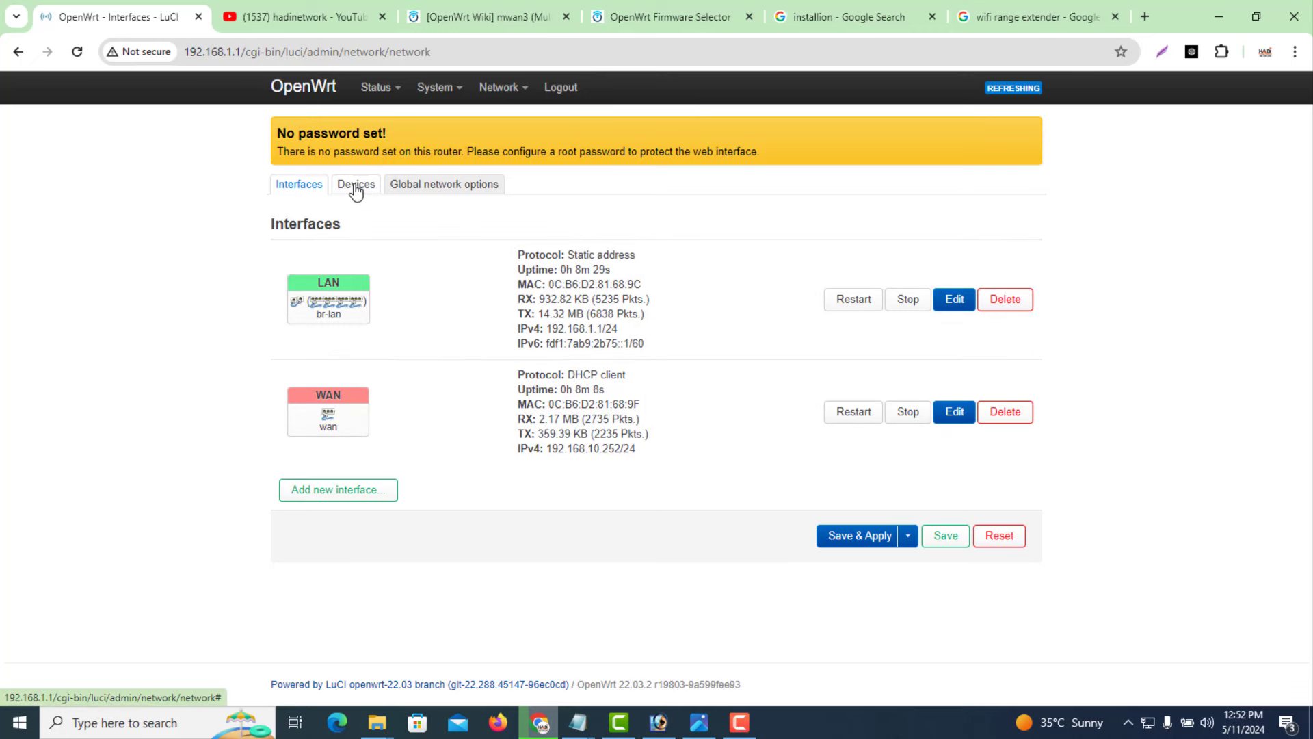
left_click(355, 186)
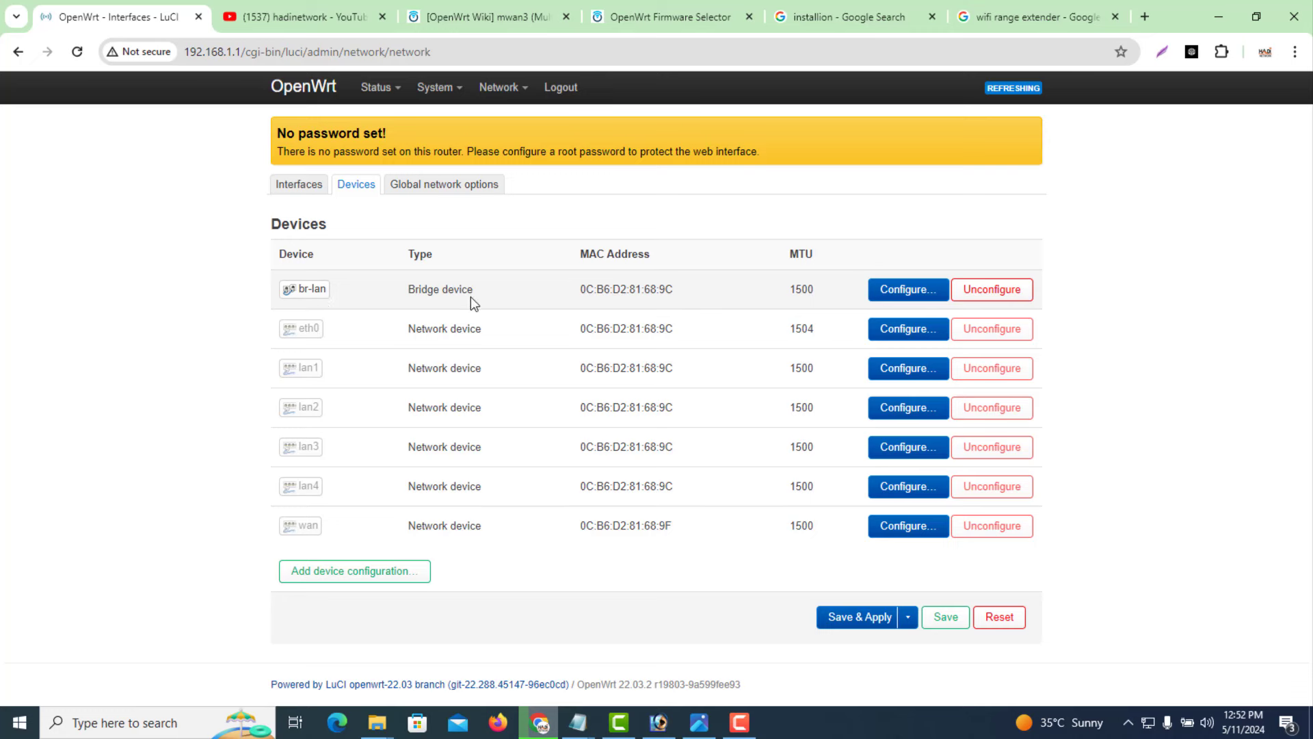
left_click_drag(476, 296, 402, 292)
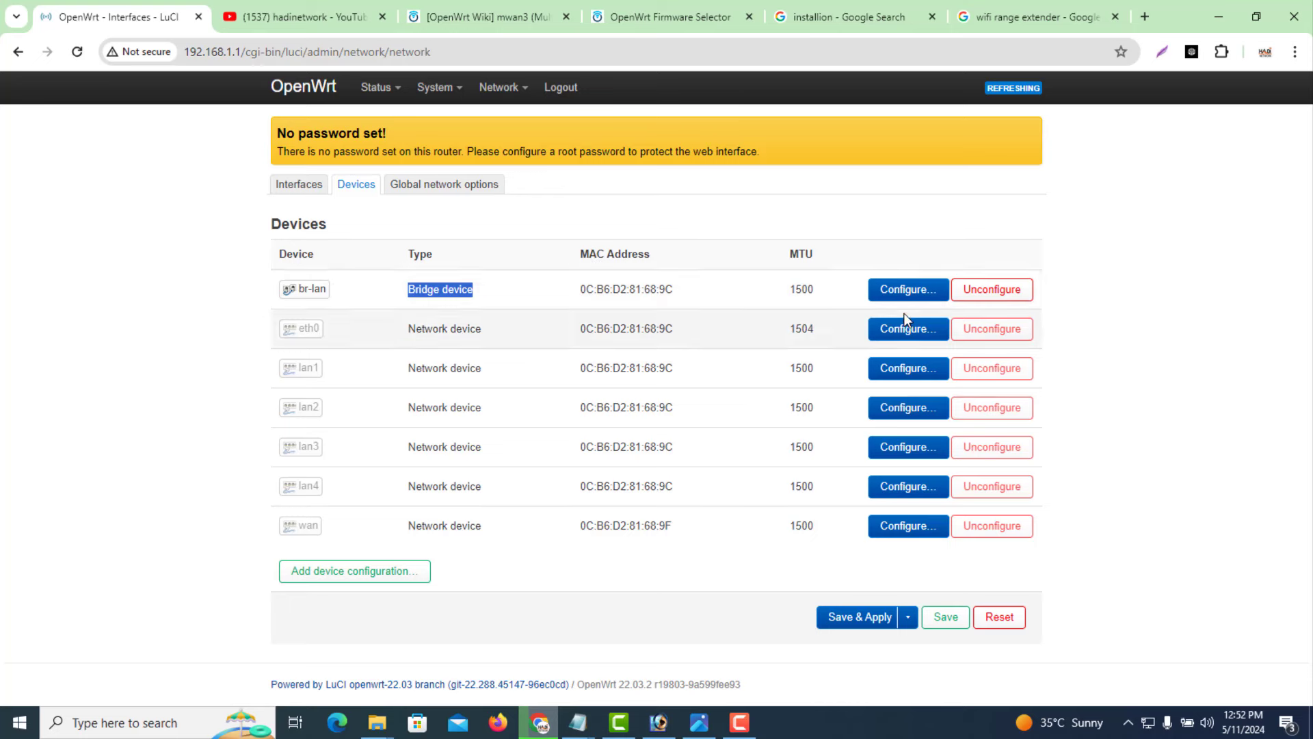
Remove lan1, lan2 and lan3 from the br-lan bridge ports, keeping only lan4, and save and apply the change
left_click(904, 293)
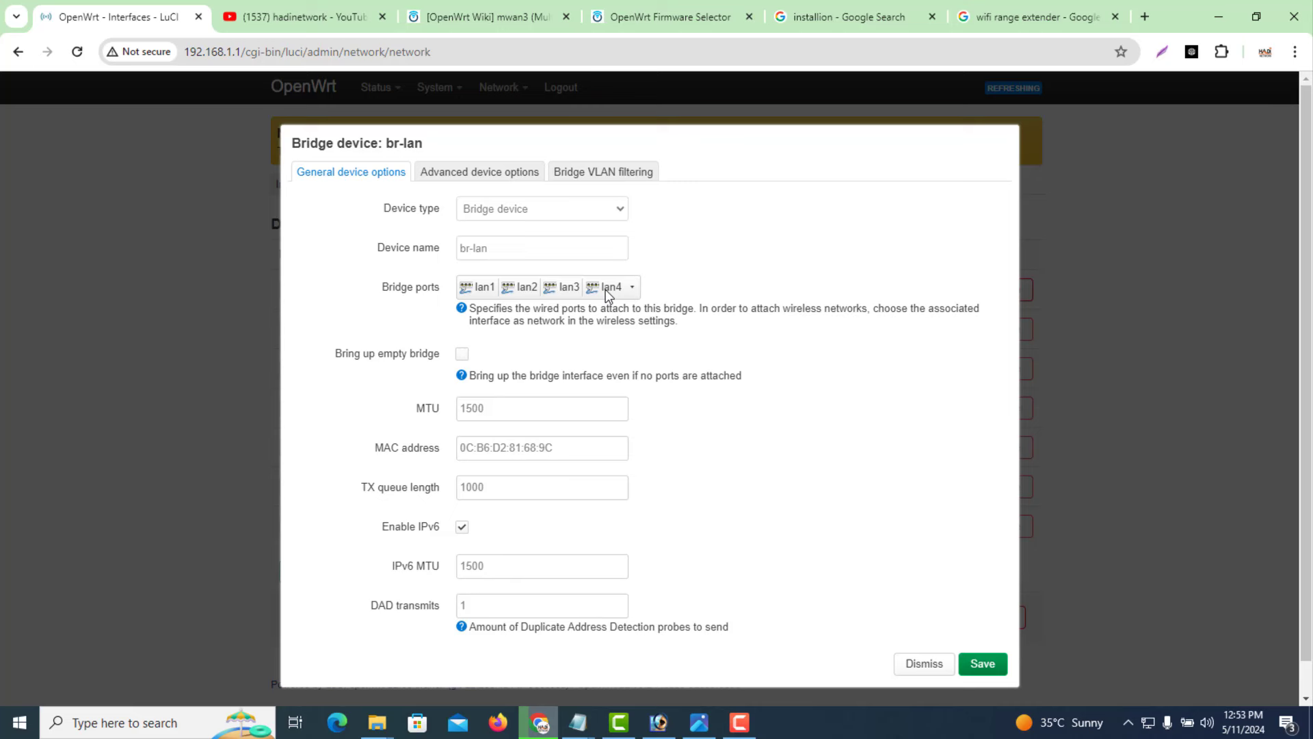
left_click(491, 291)
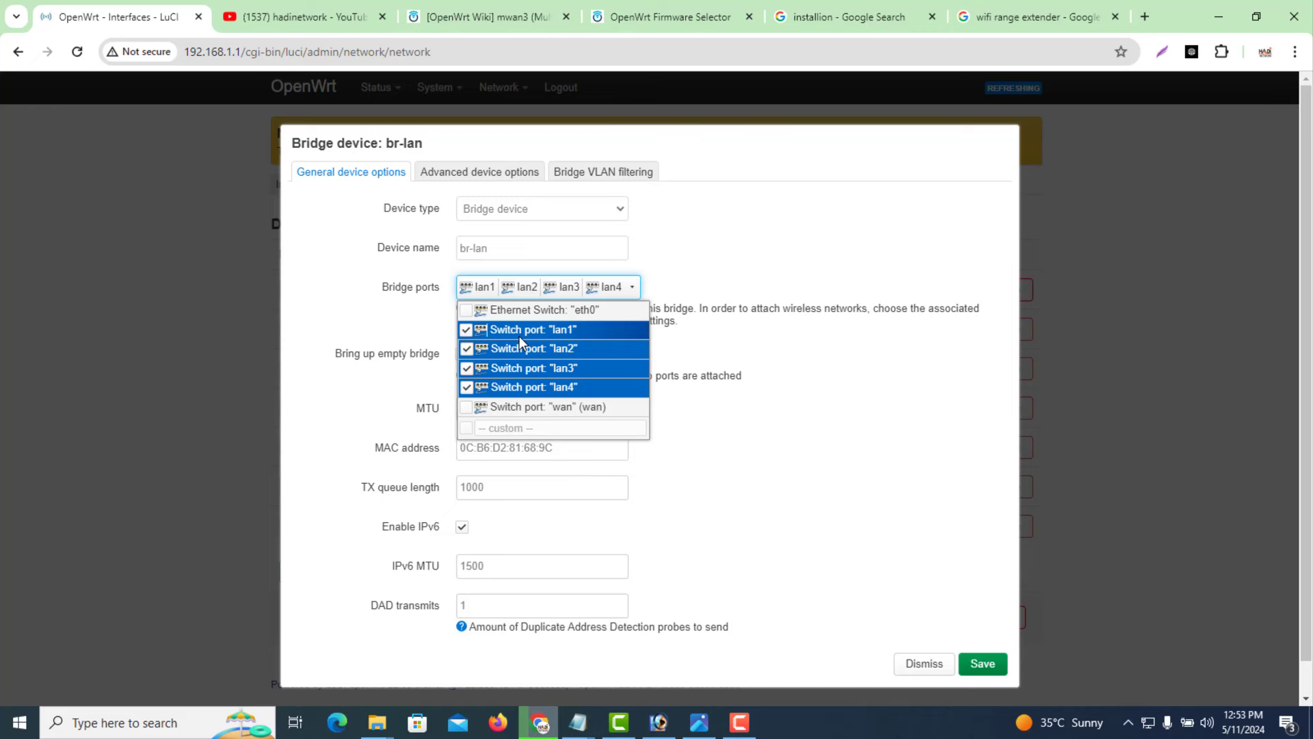
left_click(467, 331)
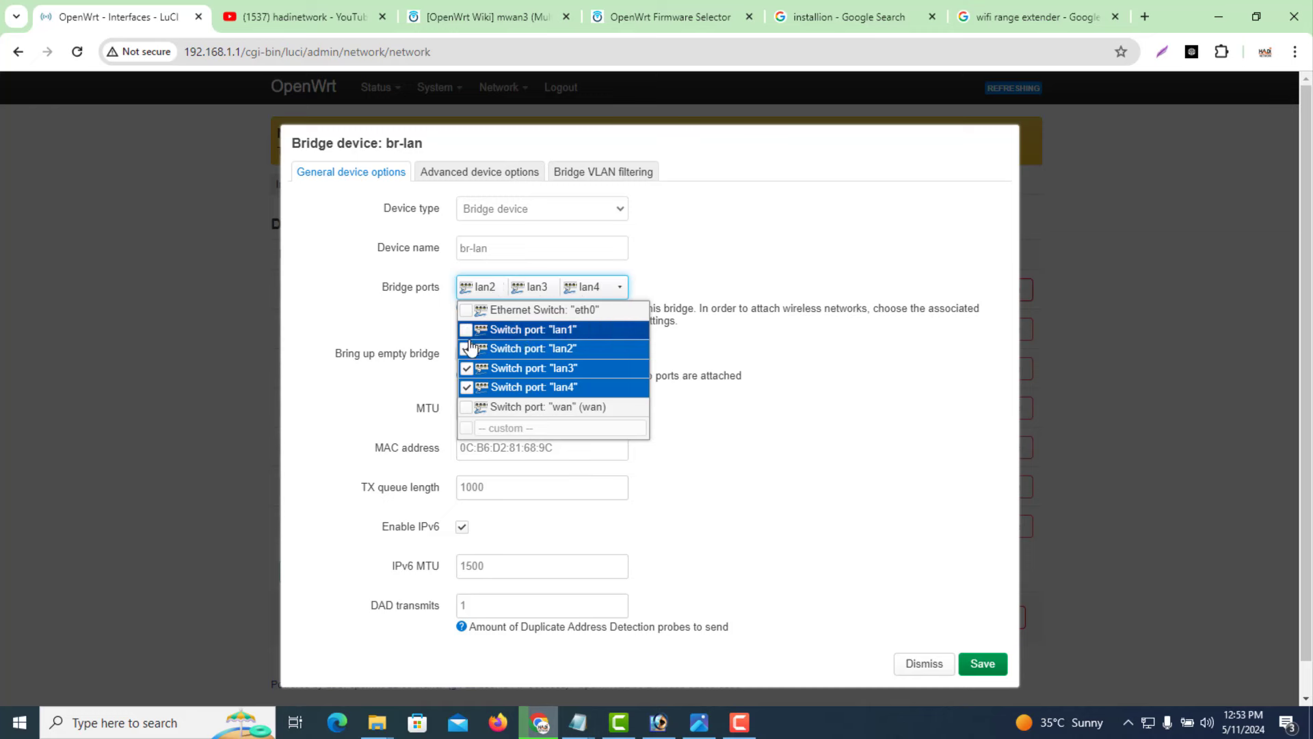
left_click(468, 349)
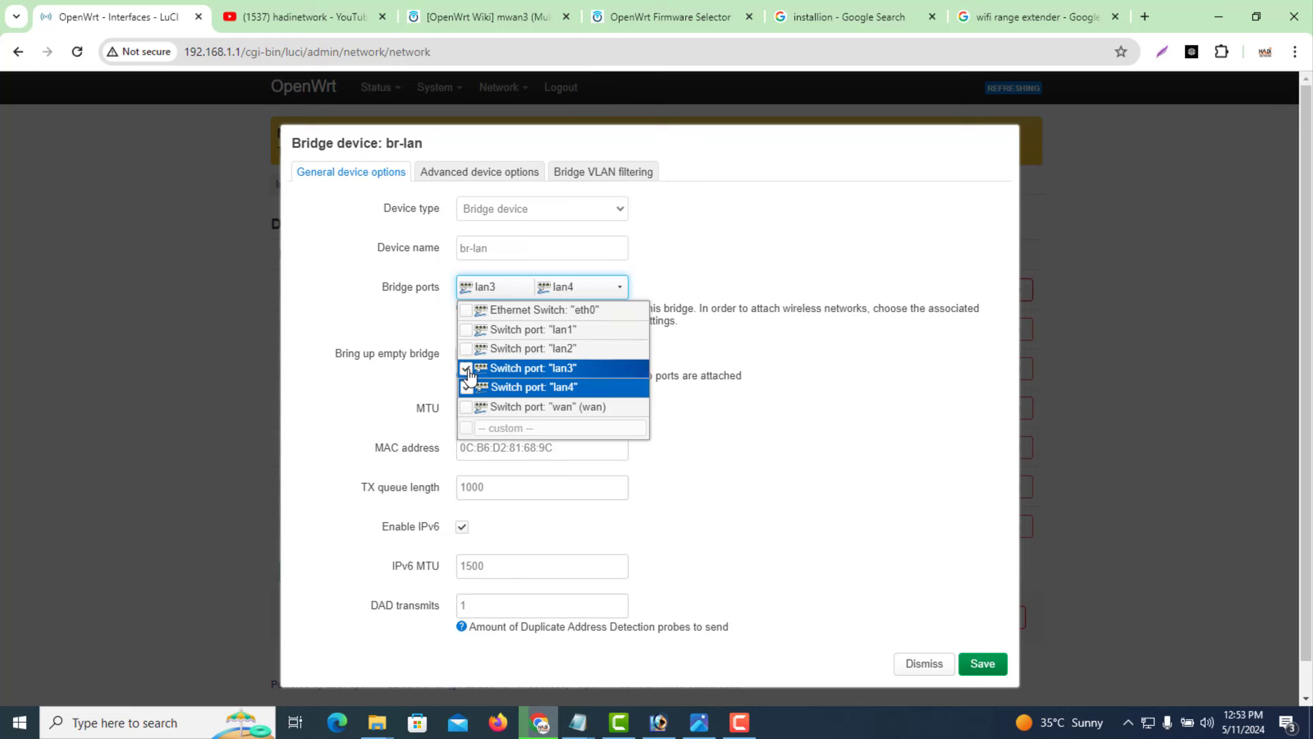
left_click(468, 370)
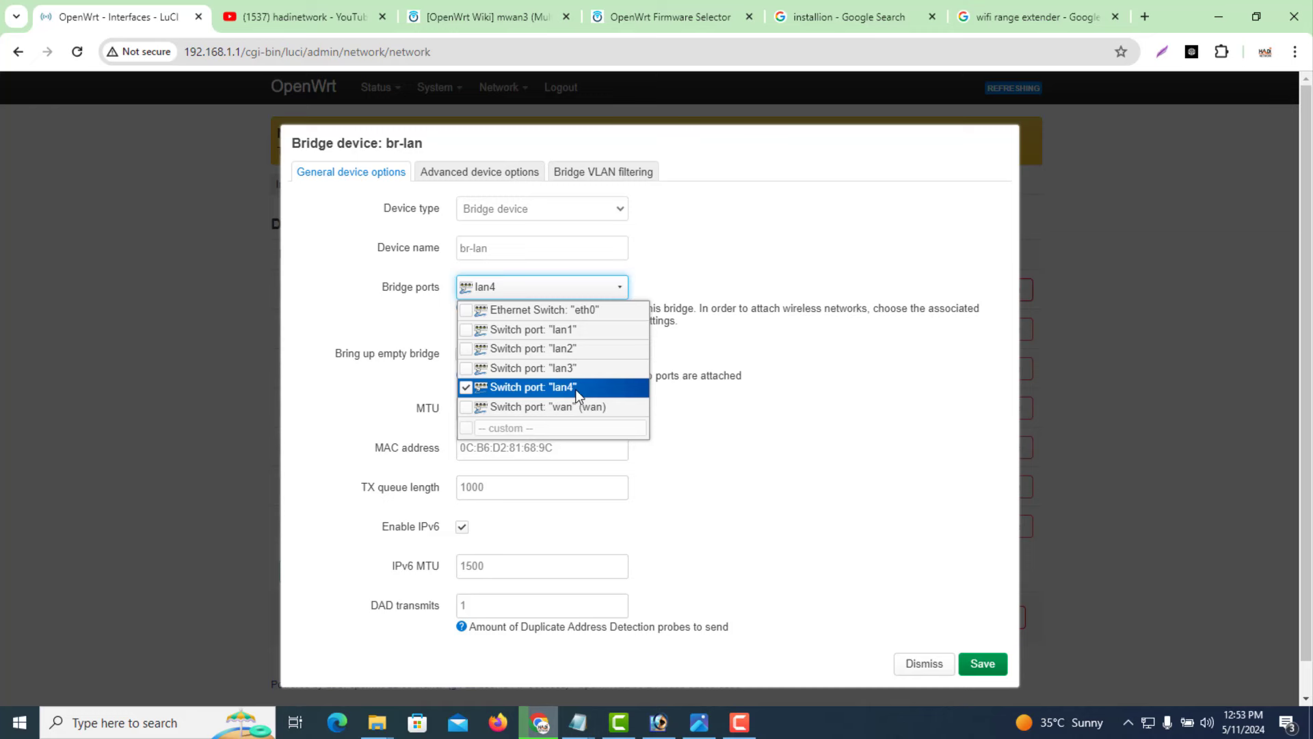
left_click(757, 390)
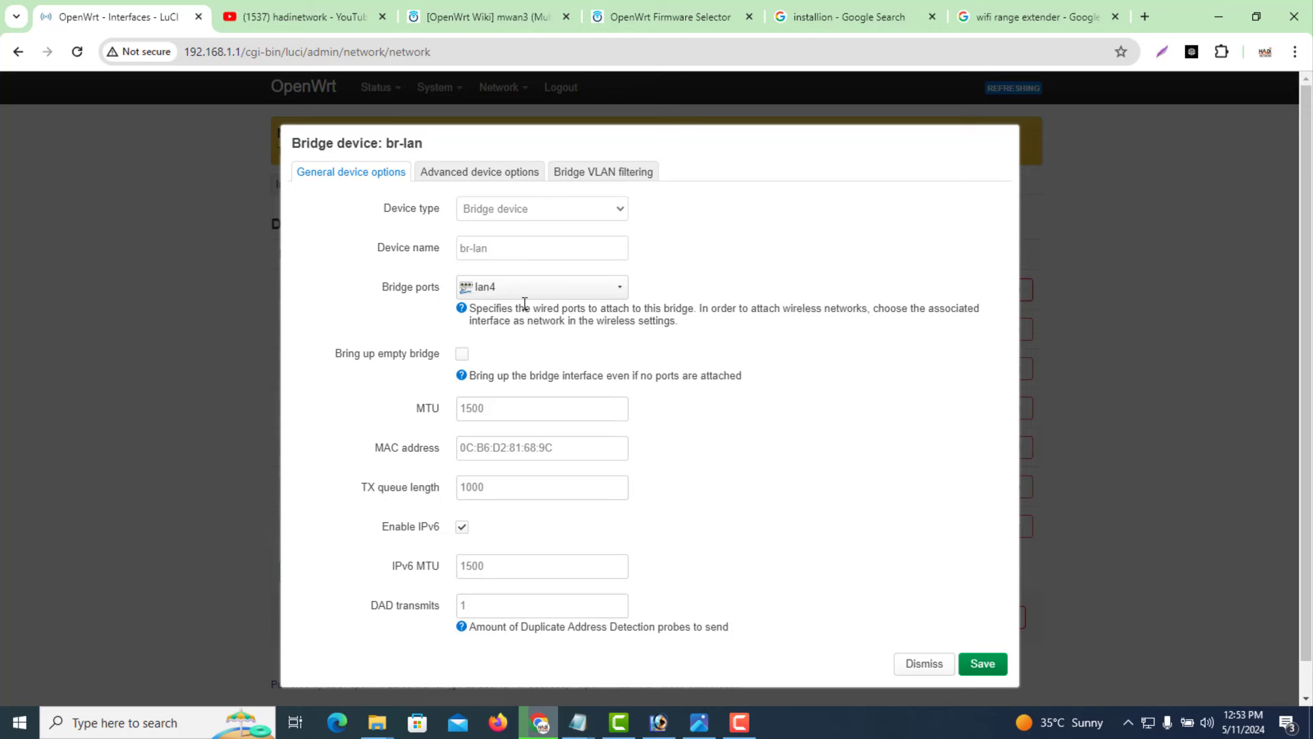
left_click(996, 664)
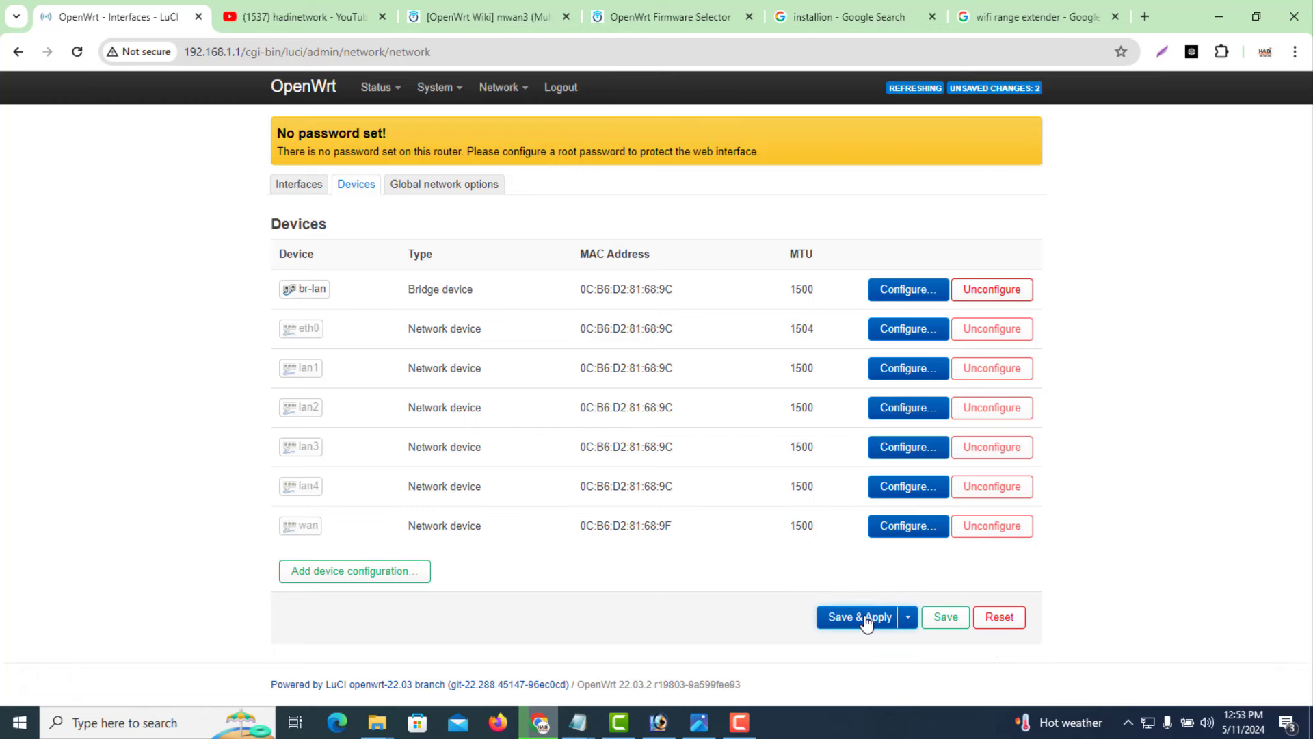
left_click(861, 618)
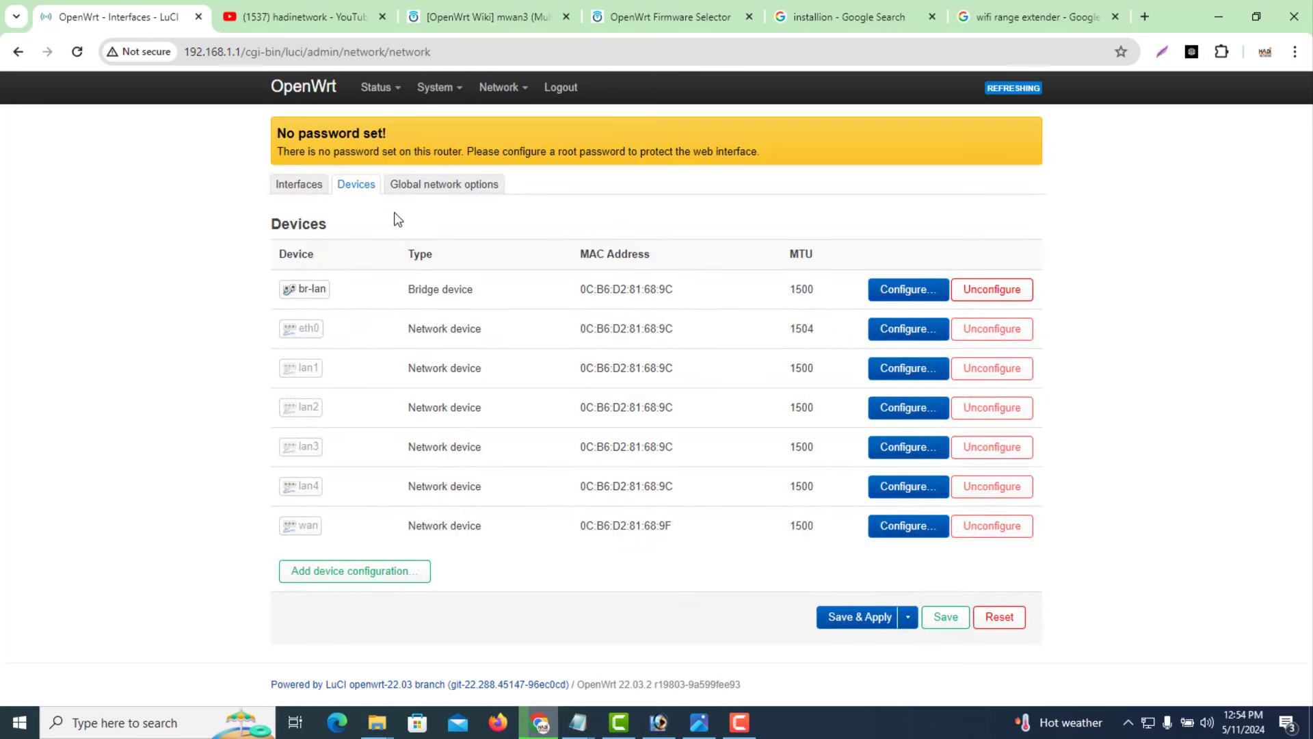
Start adding a new network interface and name it wan2
left_click(315, 193)
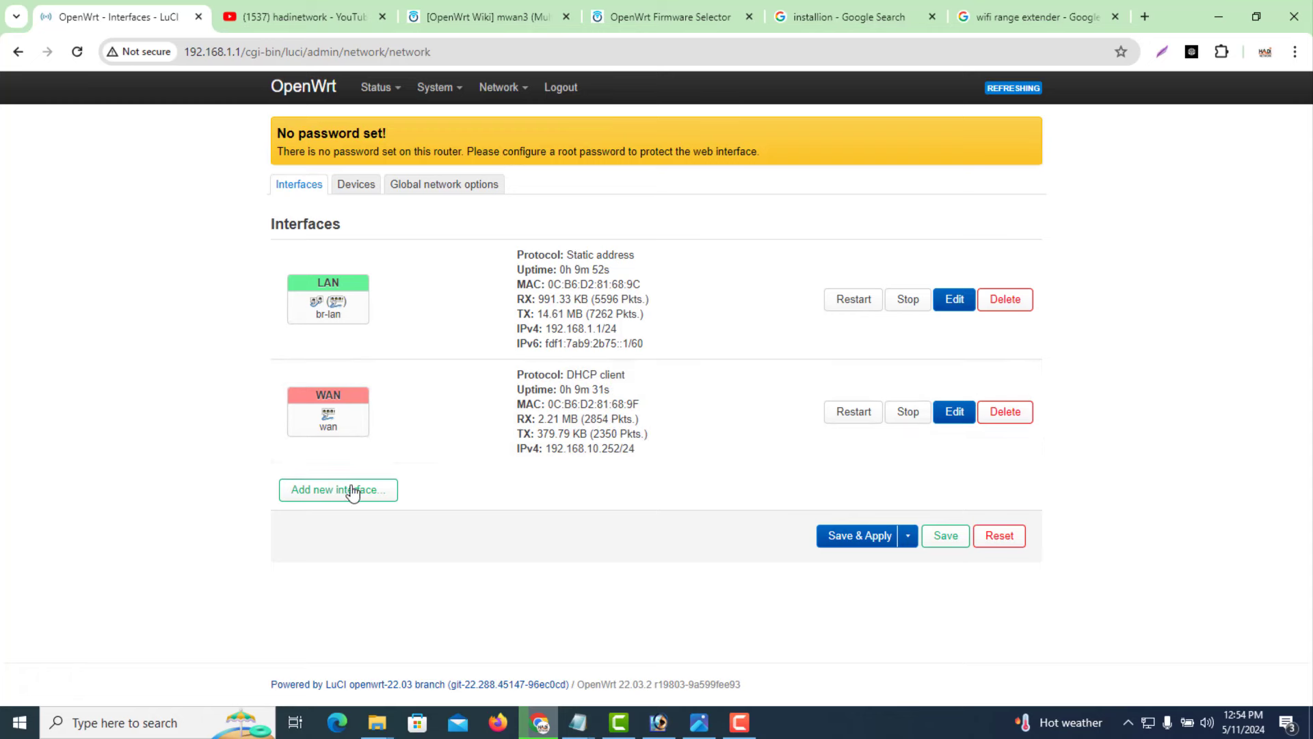
left_click(347, 500)
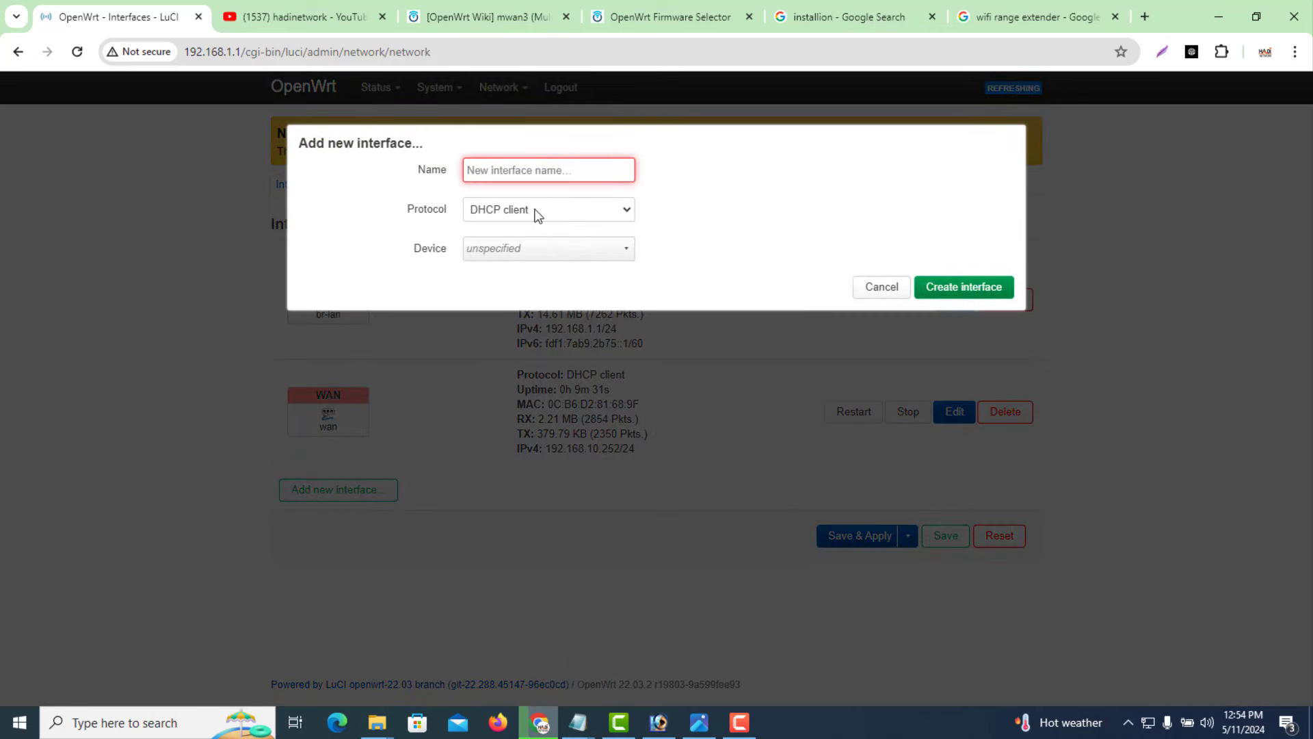
type("WA")
key("BackSpace")
key("BackSpace")
type("WA")
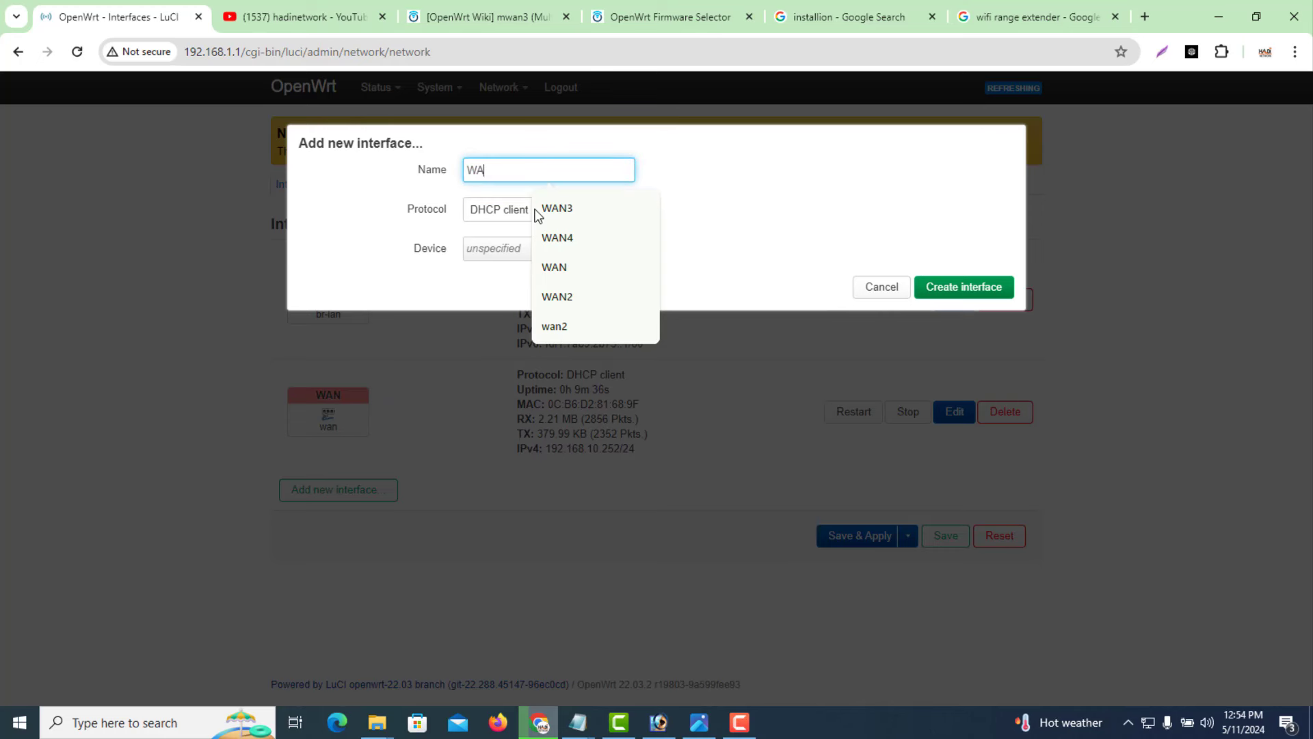
key("BackSpace")
key("BackSpace")
type("wan")
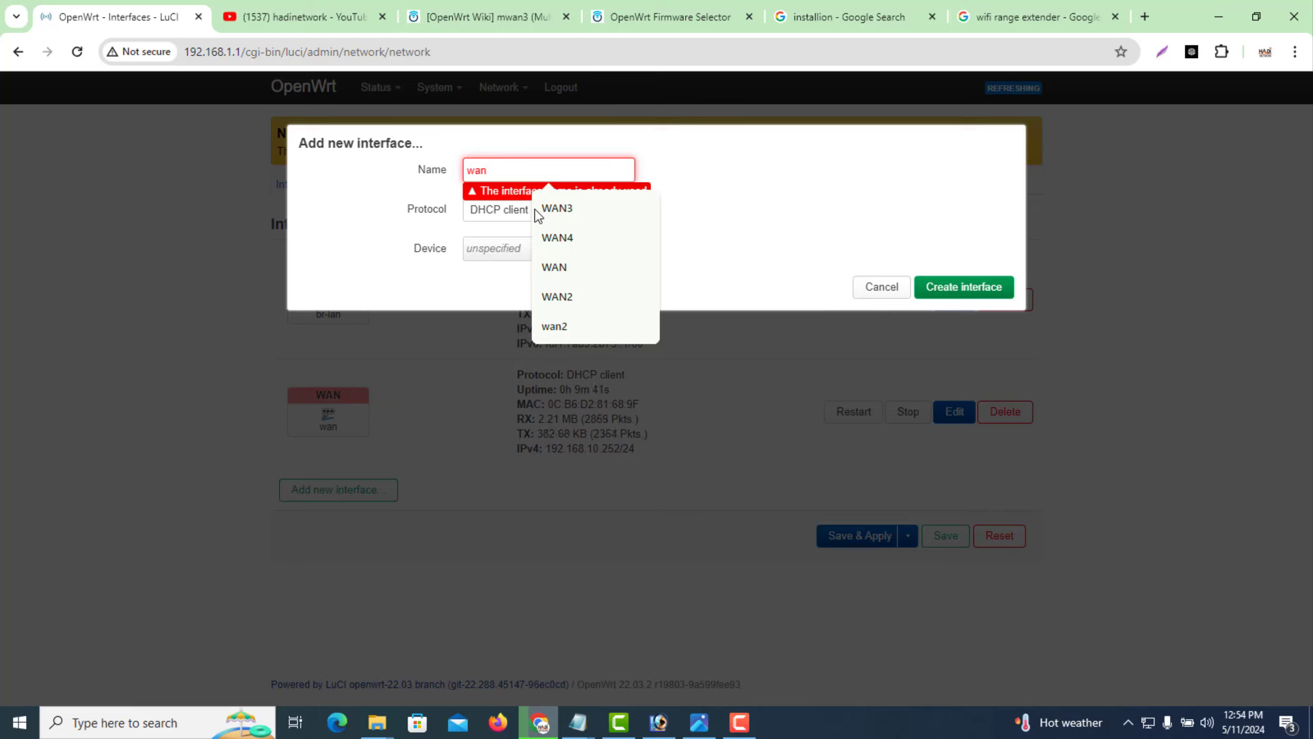
type("2")
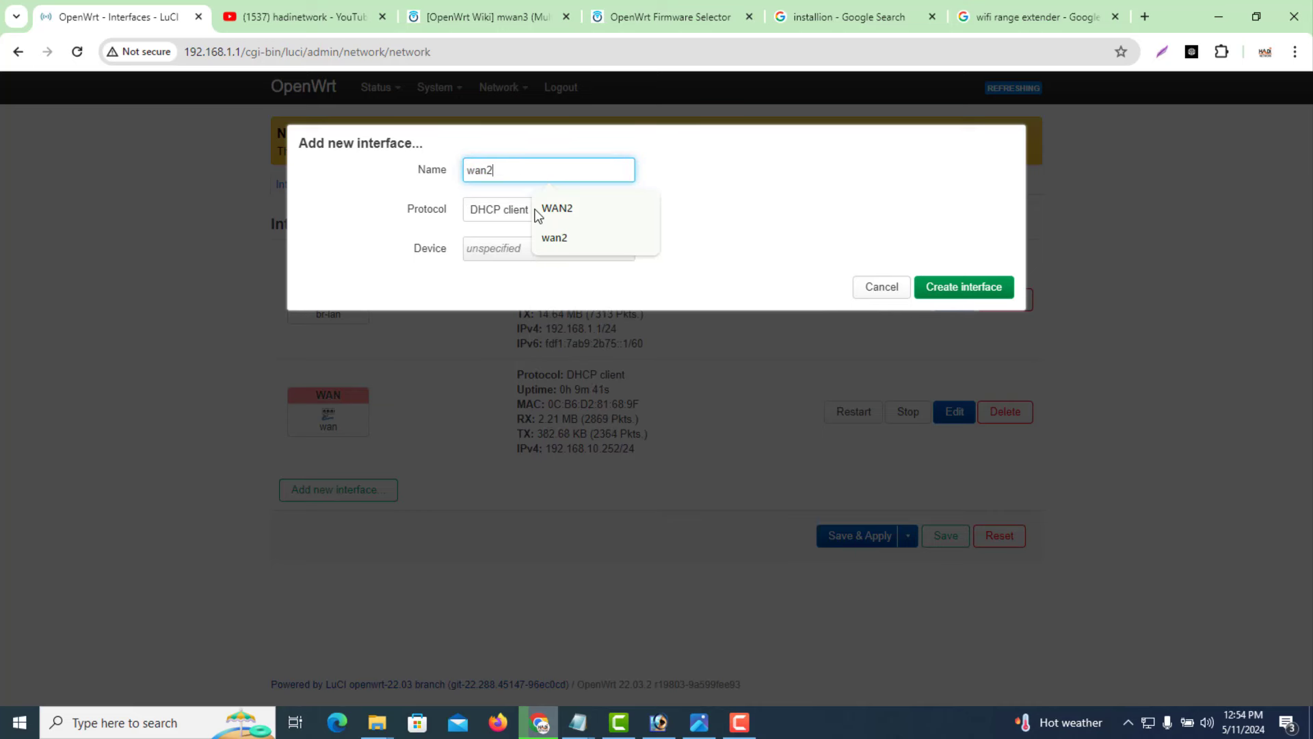
left_click(712, 220)
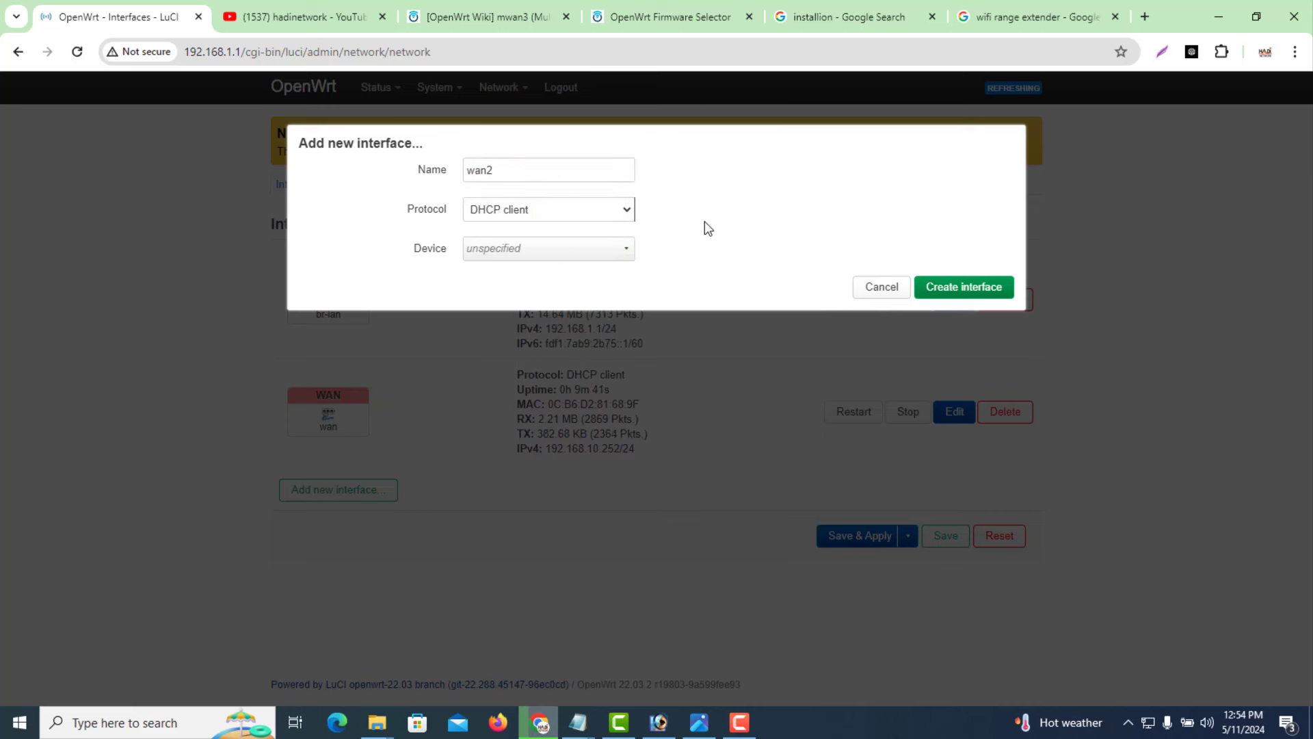
Choose DHCP client as the protocol and switch port lan1 as the device, and create the wan2 interface
left_click(515, 211)
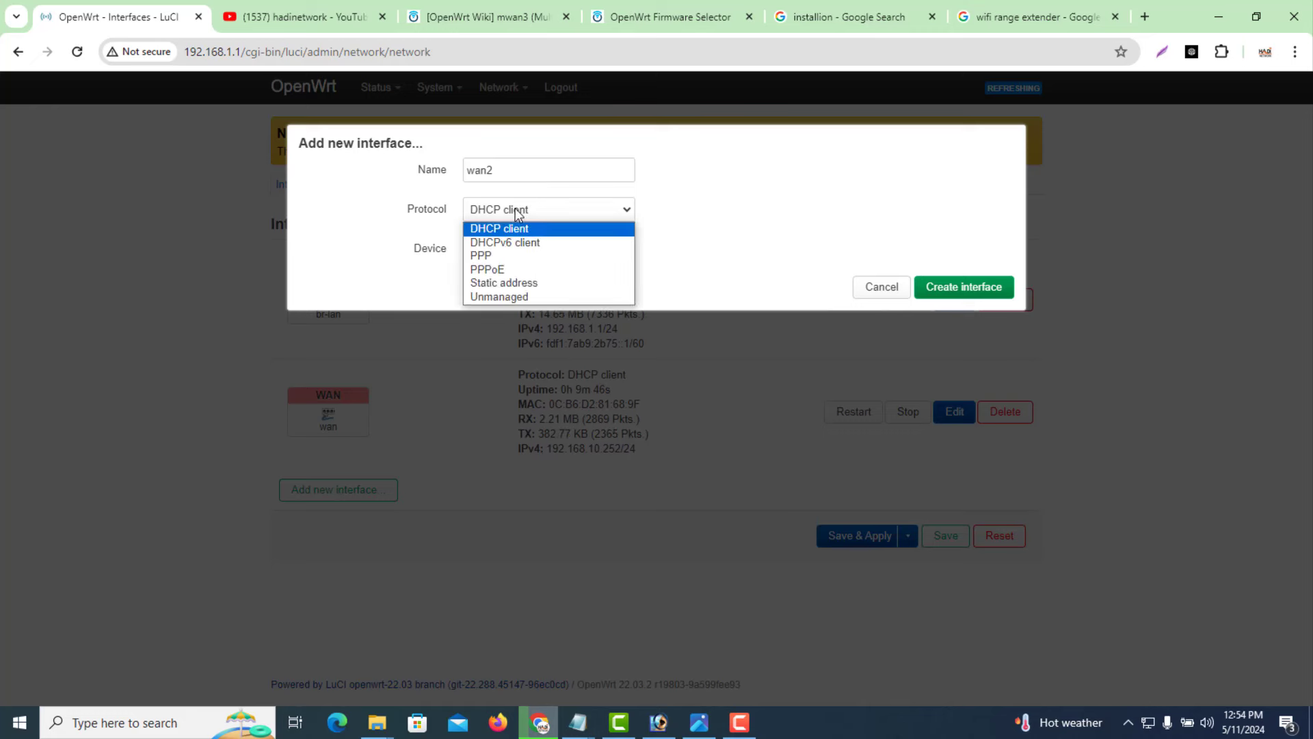
left_click(516, 211)
left_click(516, 211)
left_click(508, 230)
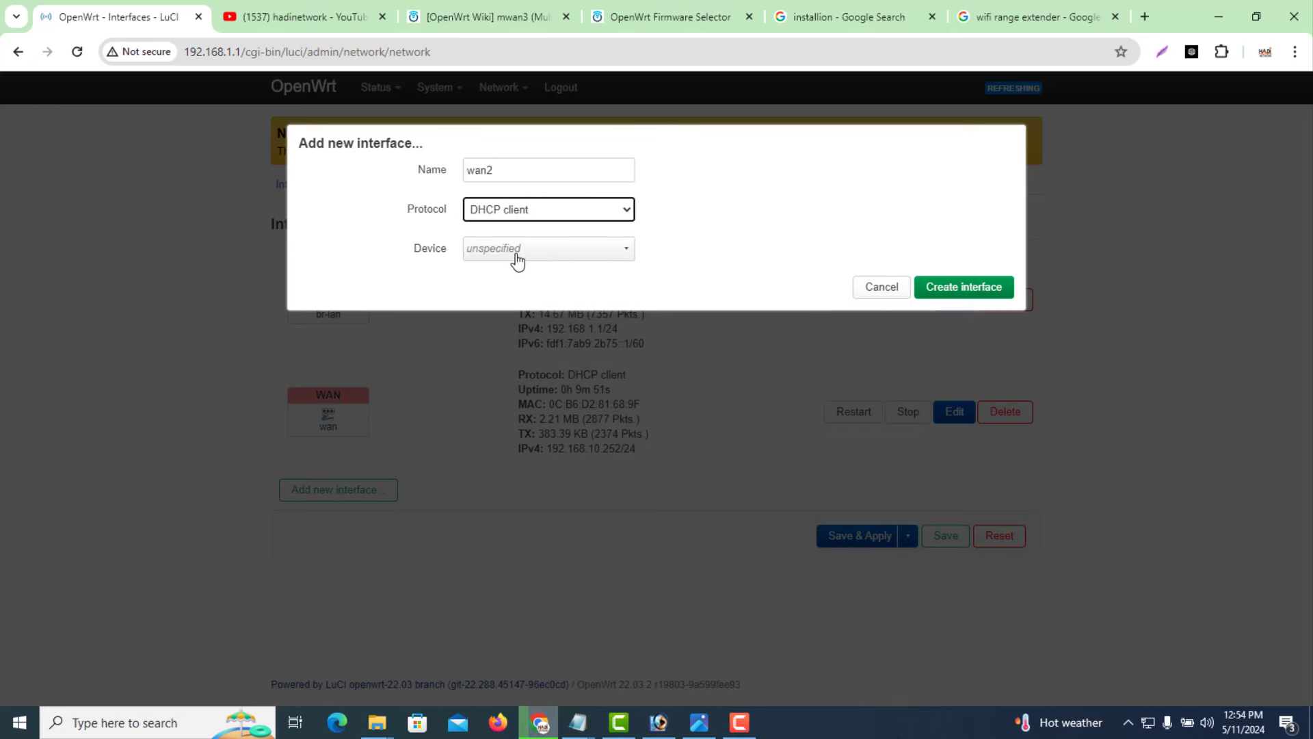
left_click(518, 253)
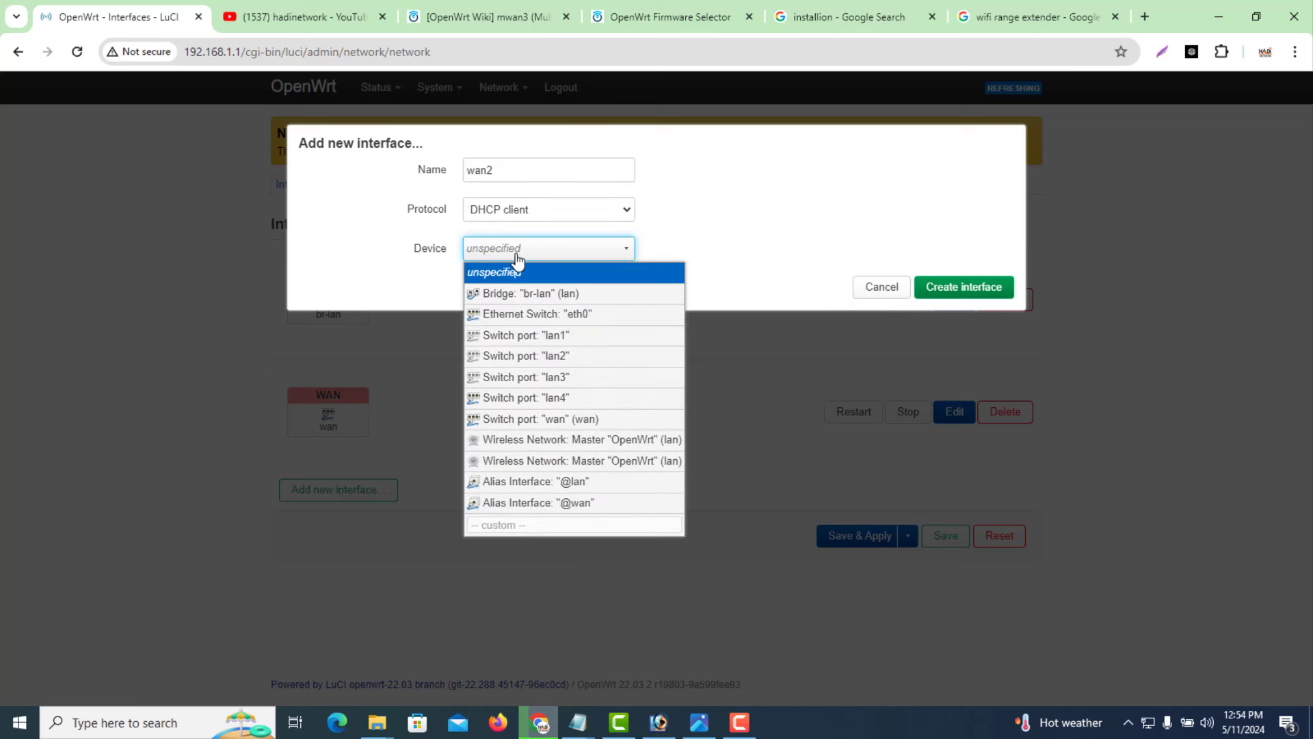
left_click(559, 336)
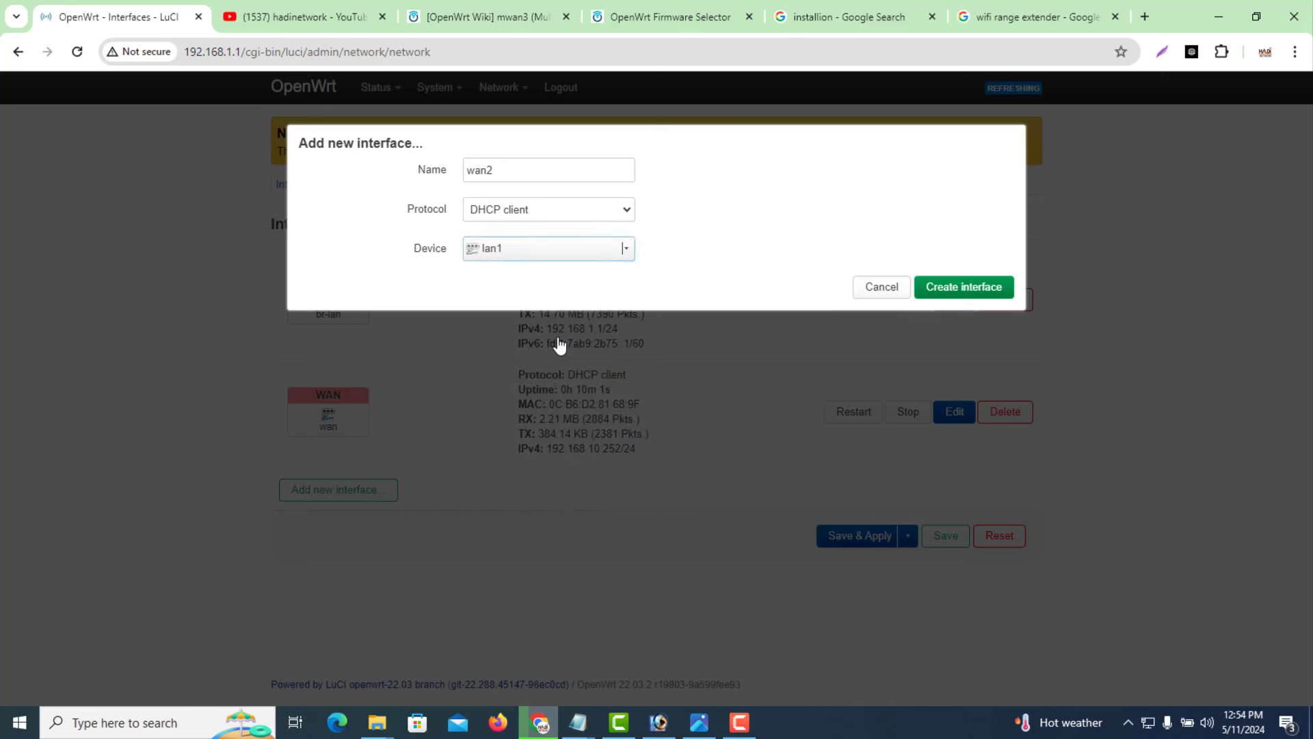
left_click(964, 288)
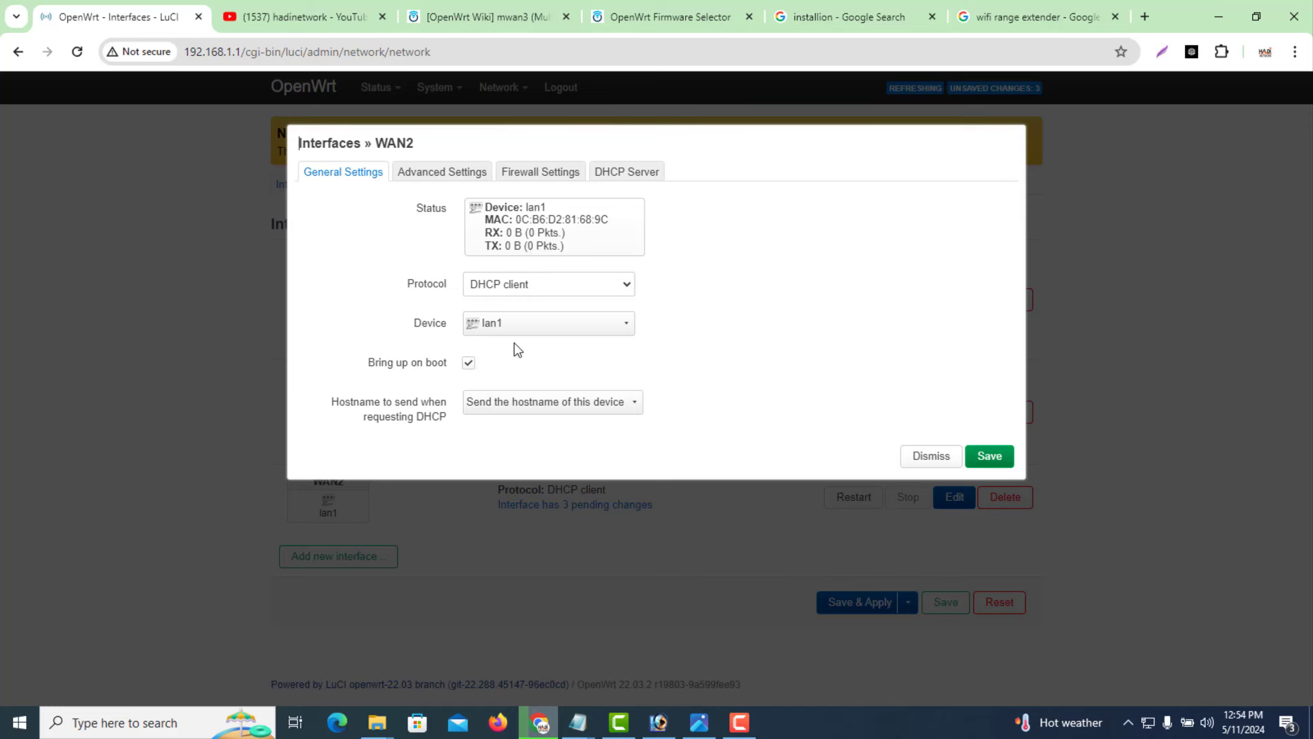
In WAN2's advanced settings, set the gateway metric to 20 and turn off delegation of IPv6 prefixes
left_click(443, 181)
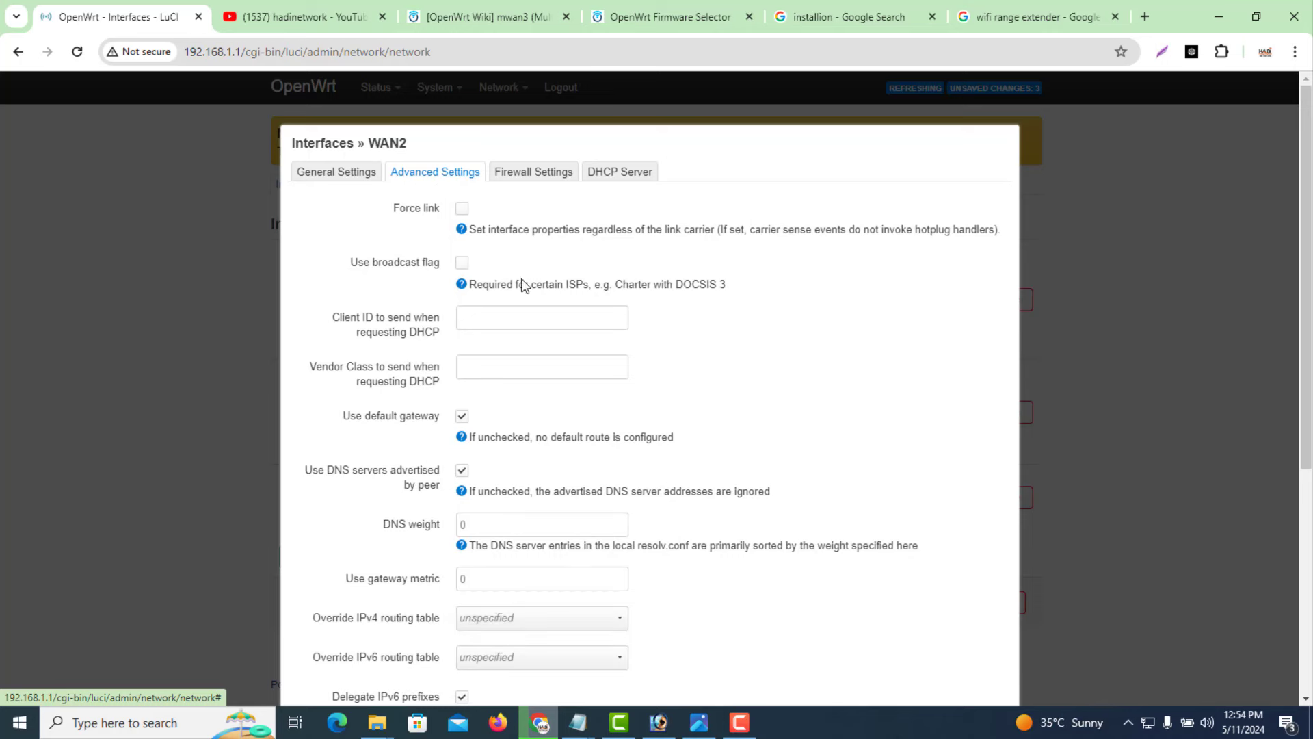
left_click_drag(1309, 351, 1308, 438)
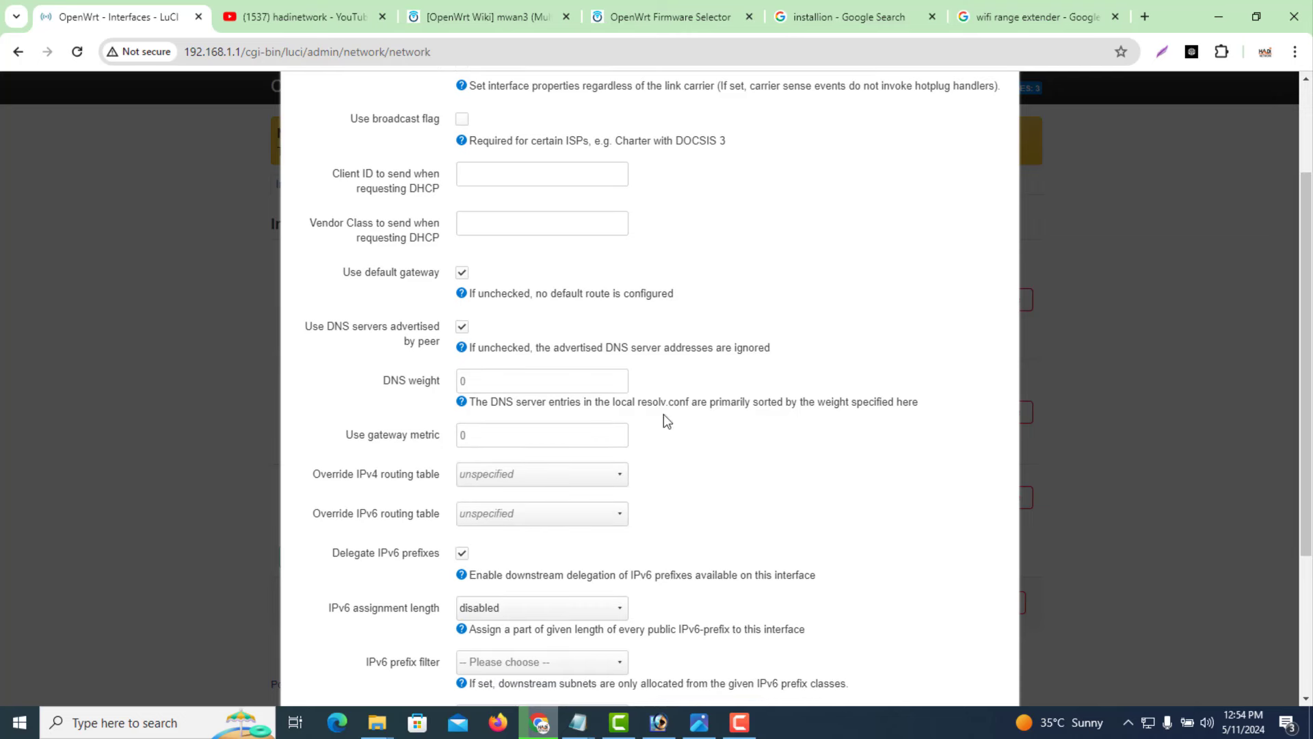
left_click_drag(443, 443, 352, 448)
left_click(499, 436)
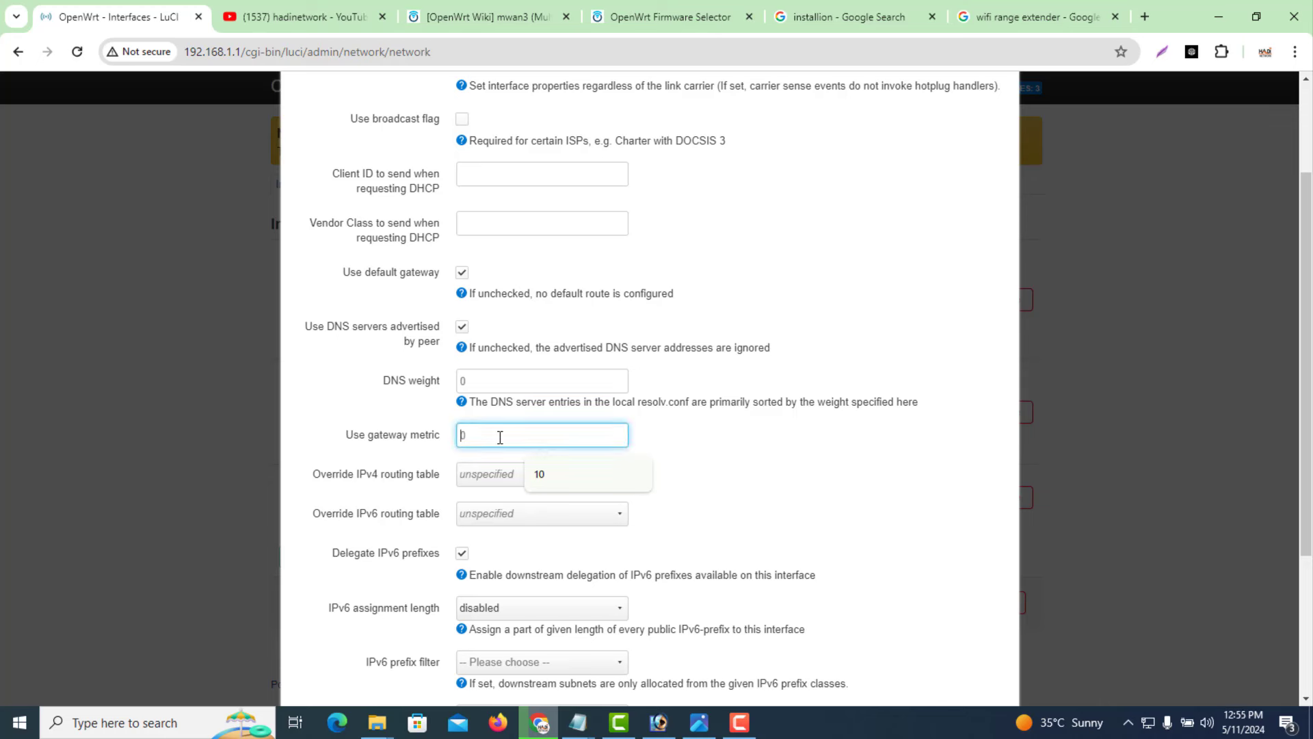
type("20")
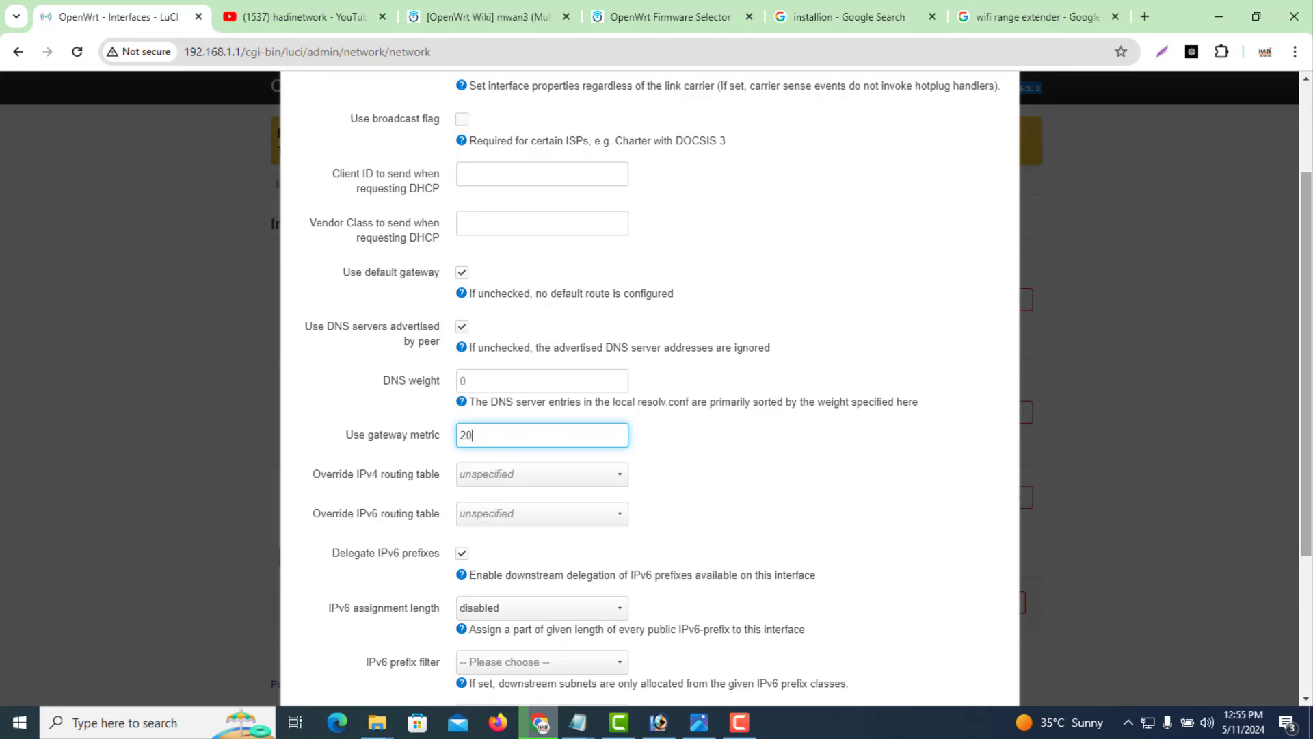
left_click_drag(1306, 422, 1306, 486)
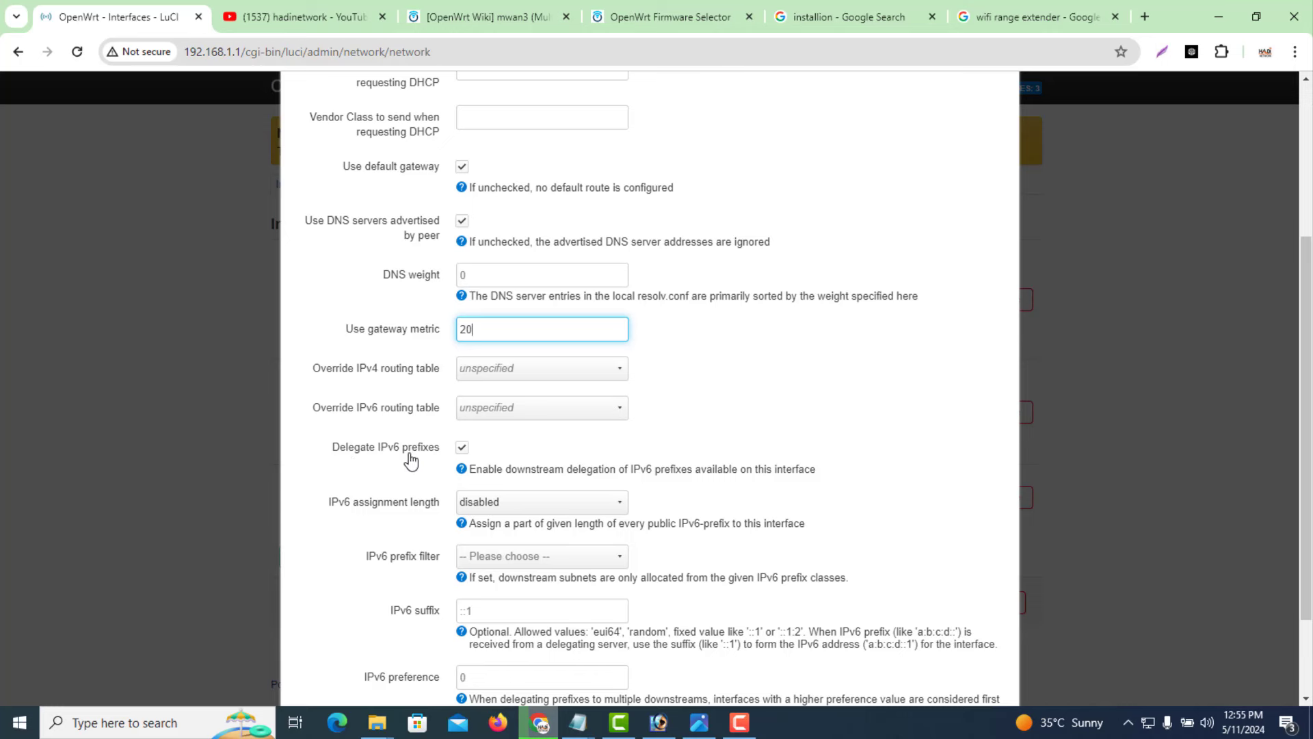
left_click(462, 449)
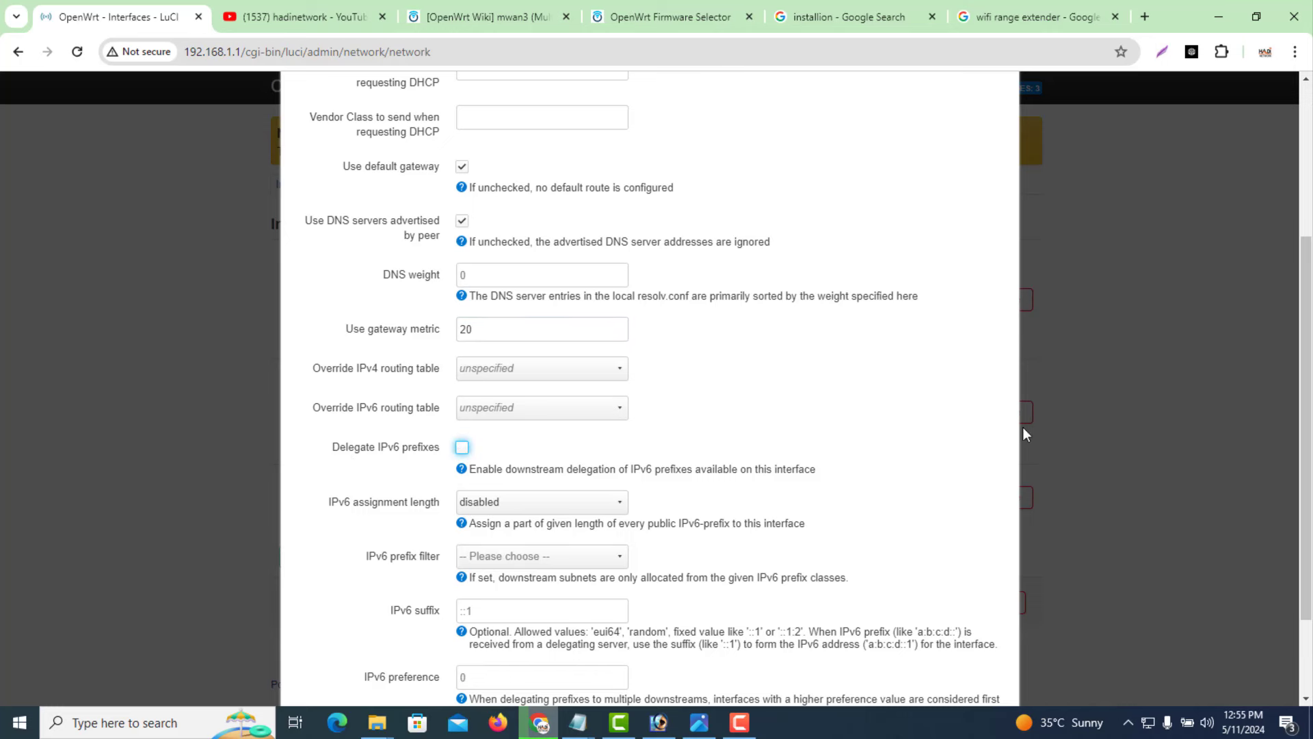
left_click_drag(1307, 439, 1288, 306)
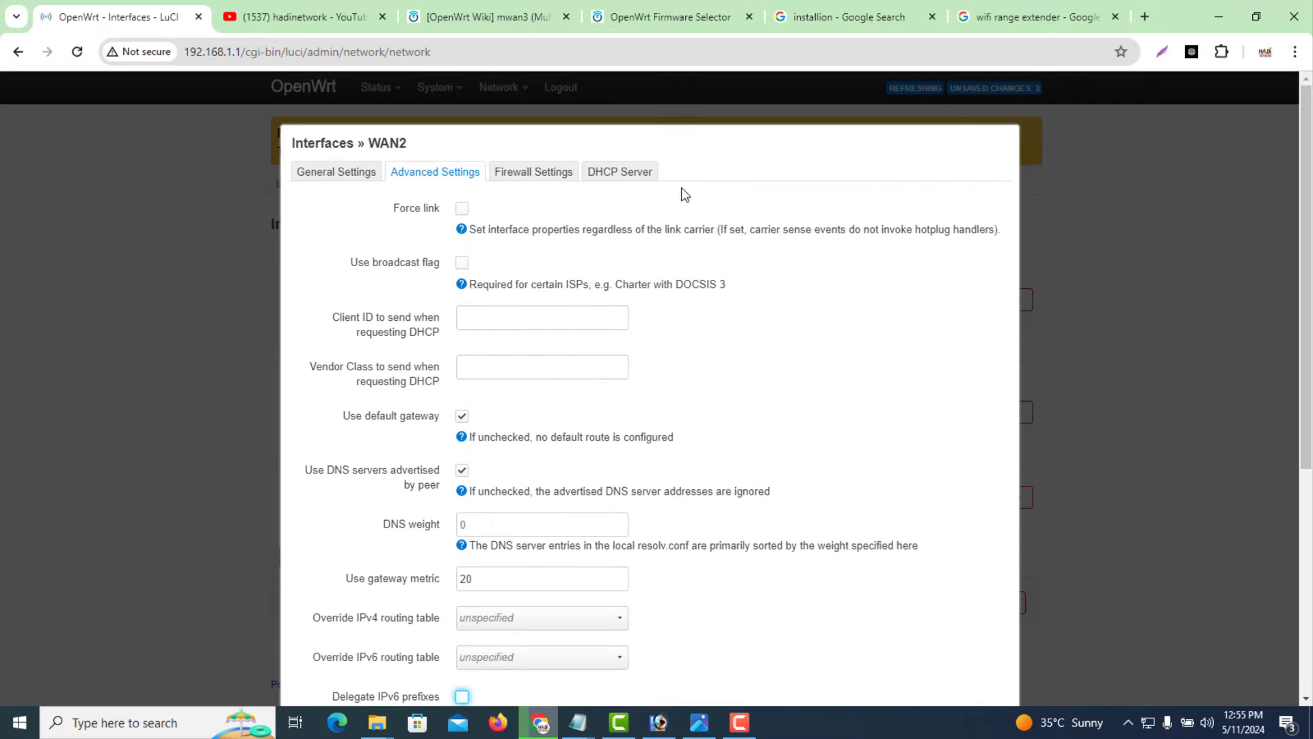
Assign WAN2 to the wan firewall zone and save the interface settings
left_click(560, 177)
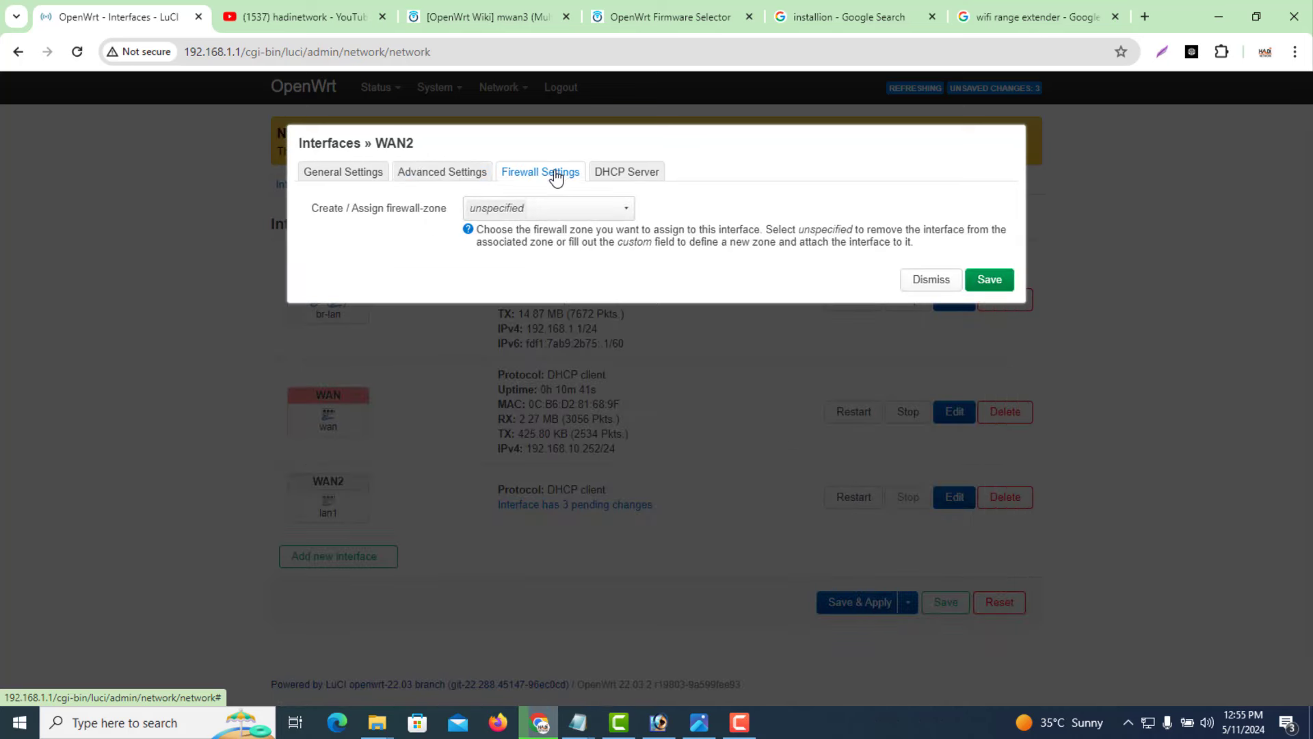
left_click(448, 172)
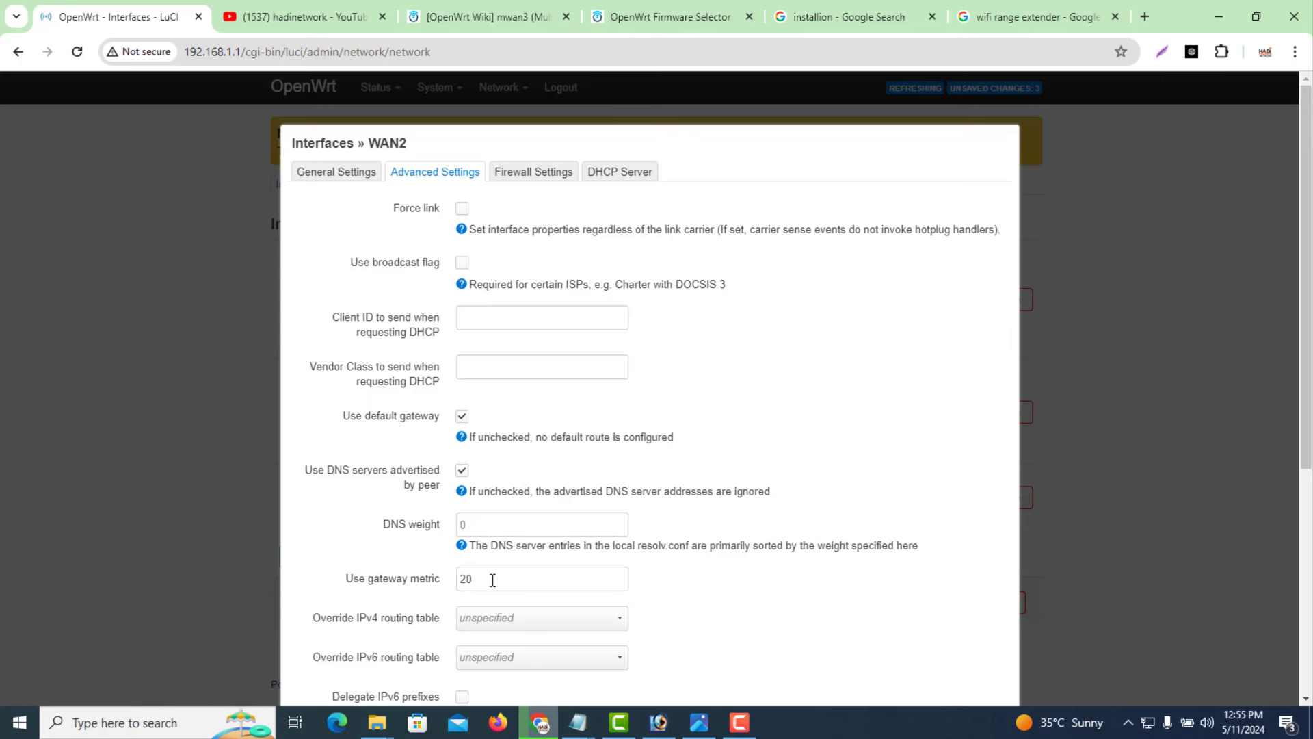
left_click_drag(492, 579, 460, 582)
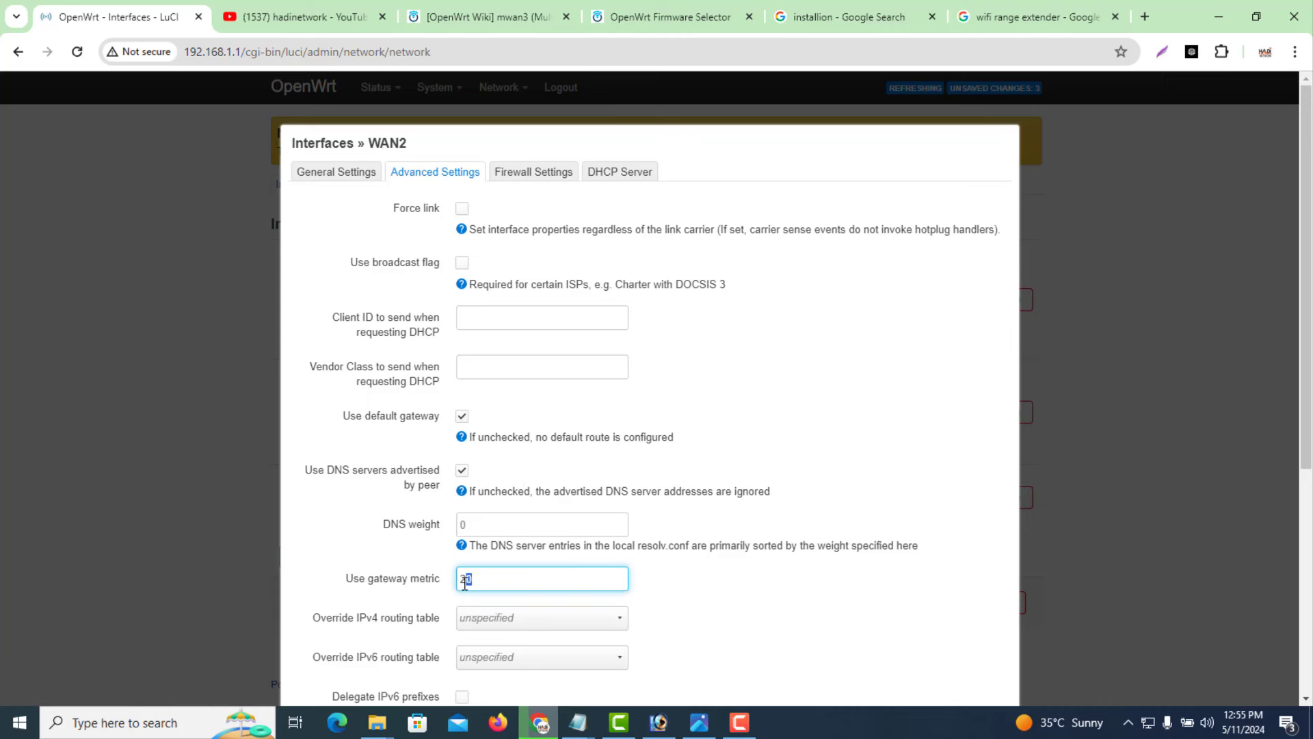
left_click(522, 174)
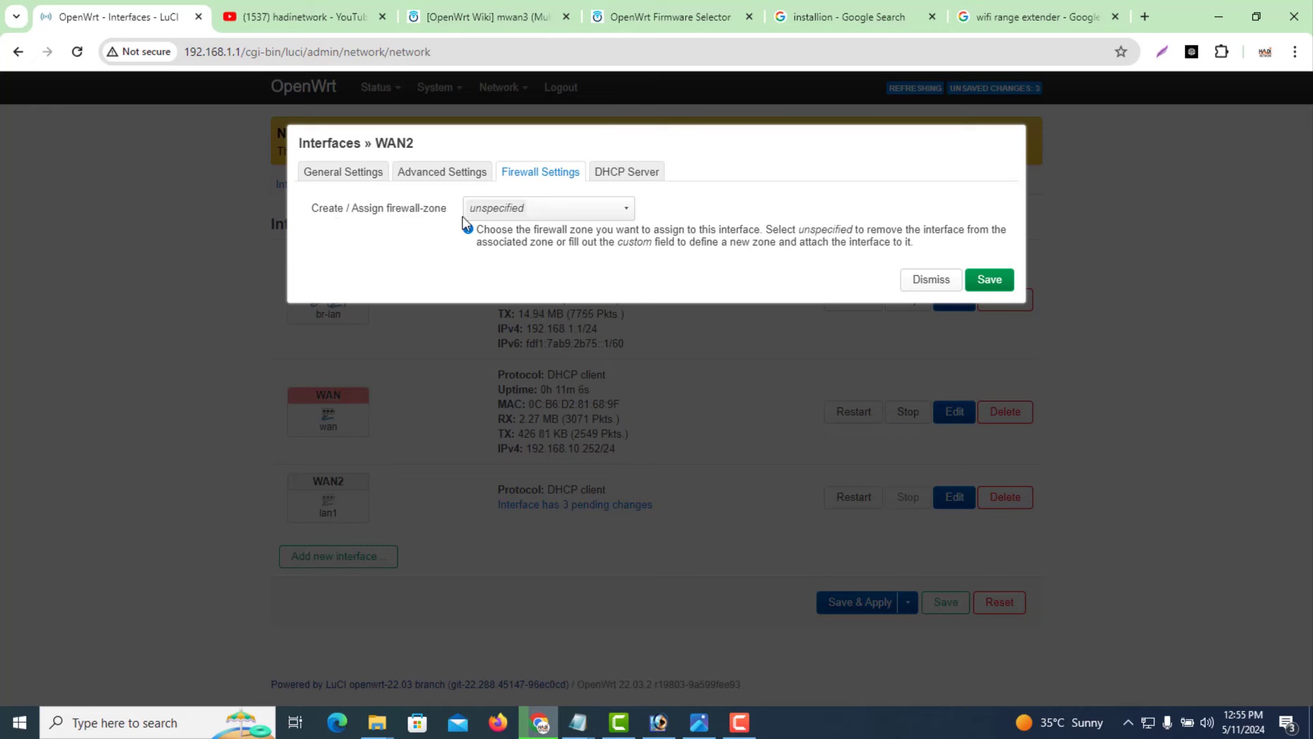
left_click(512, 215)
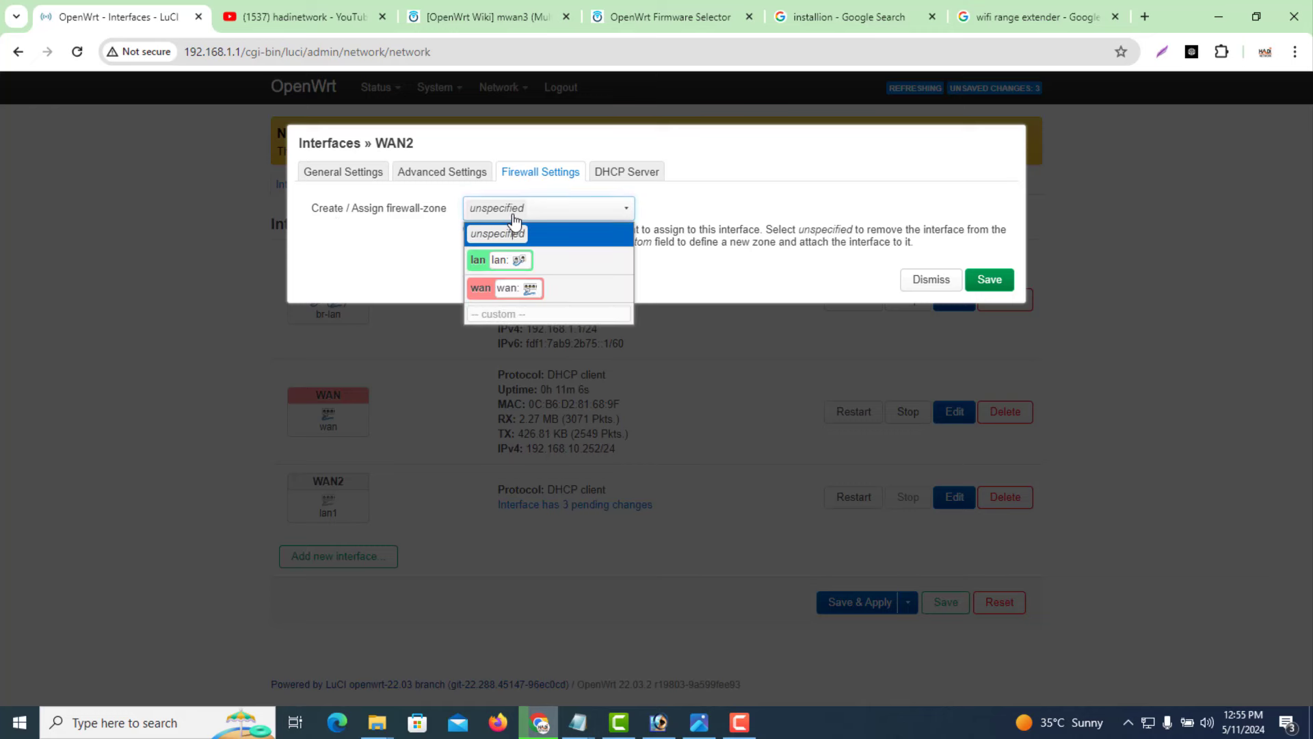
left_click(488, 291)
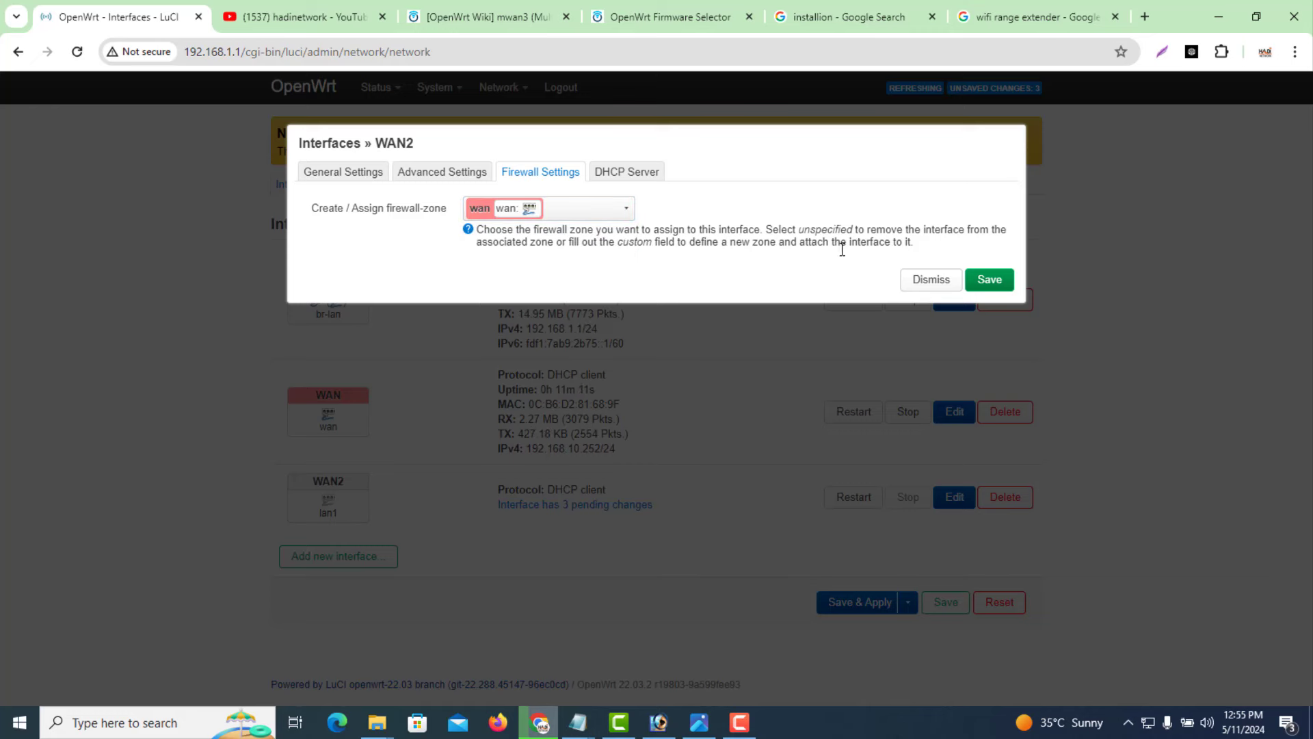
left_click(980, 283)
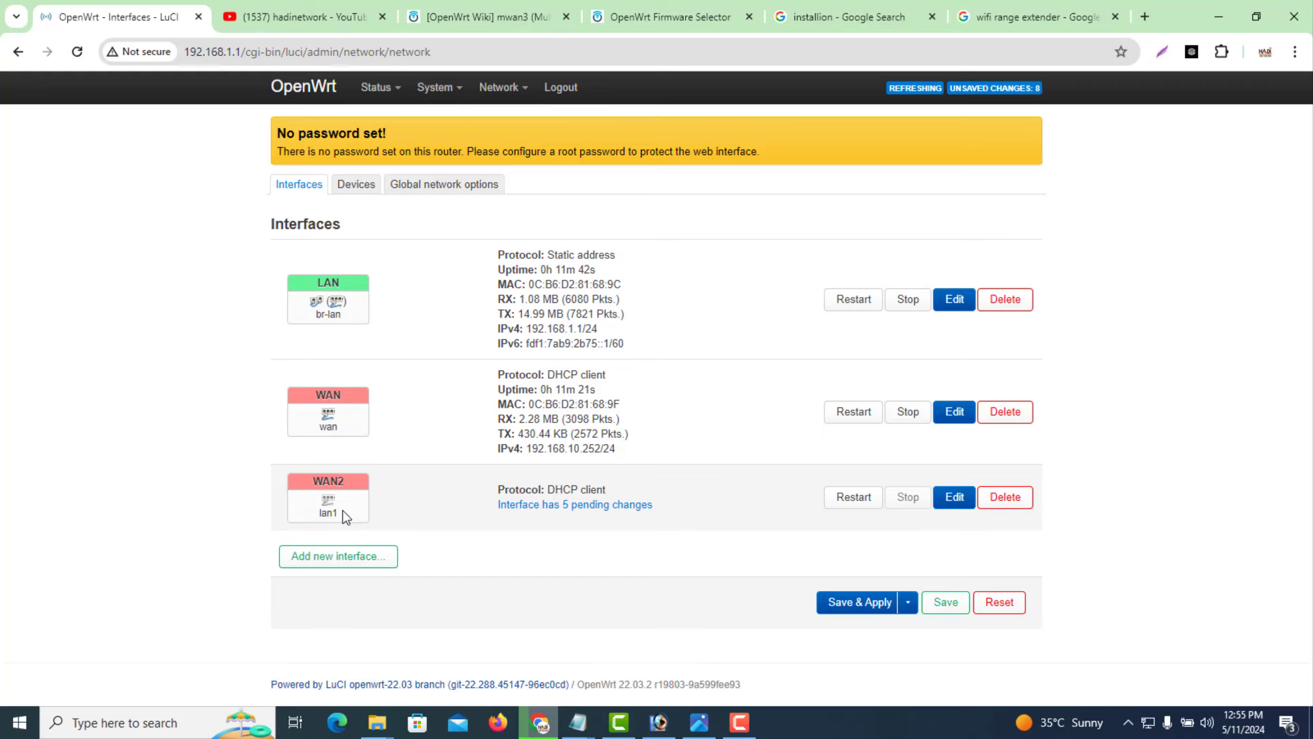
Edit the WAN interface's advanced settings to use gateway metric 10 and turn off delegation of IPv6 prefixes
left_click(950, 423)
left_click(446, 178)
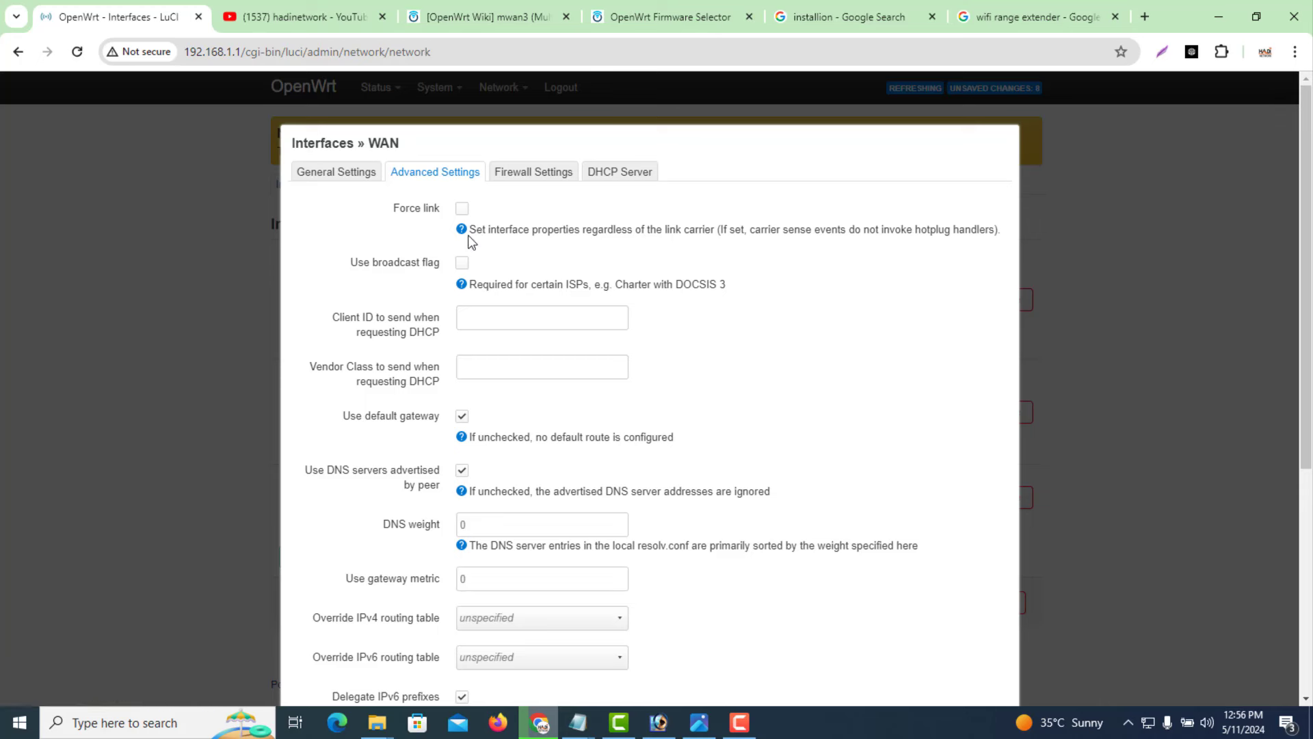
left_click(464, 580)
type("10")
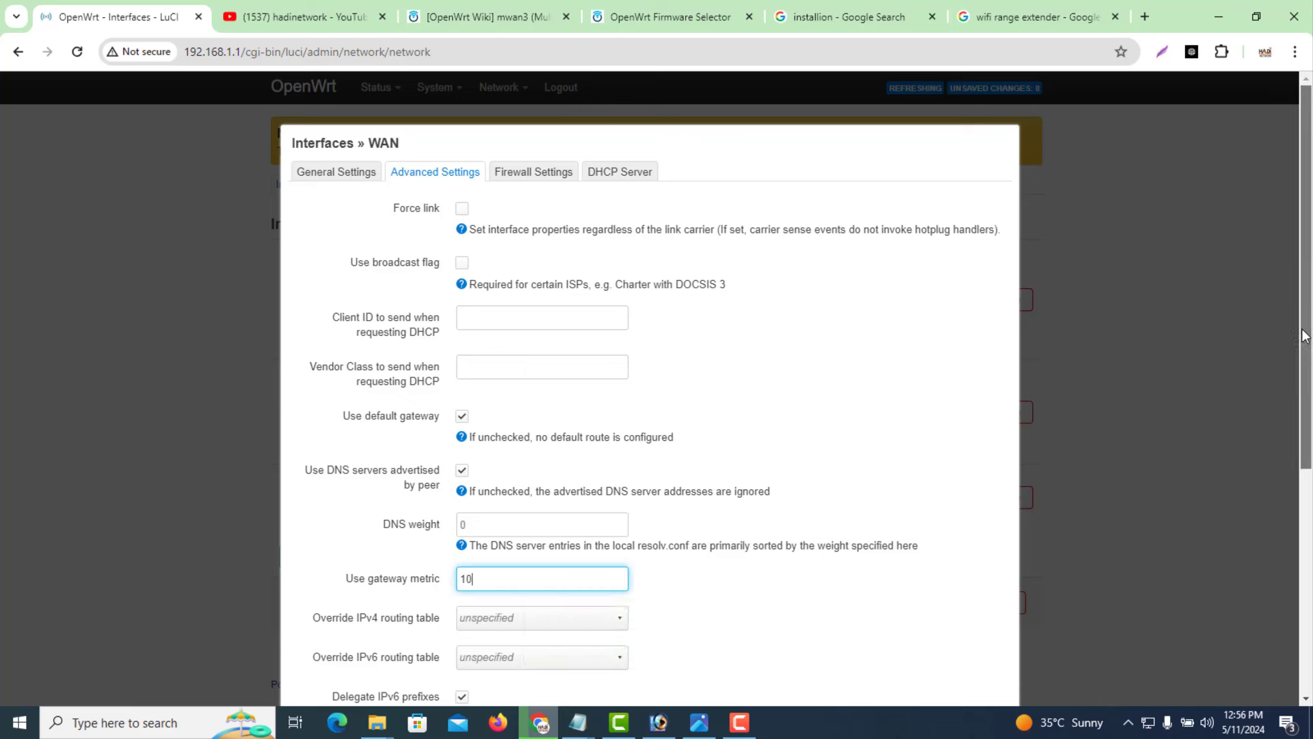
scroll(694, 424, "down", 4)
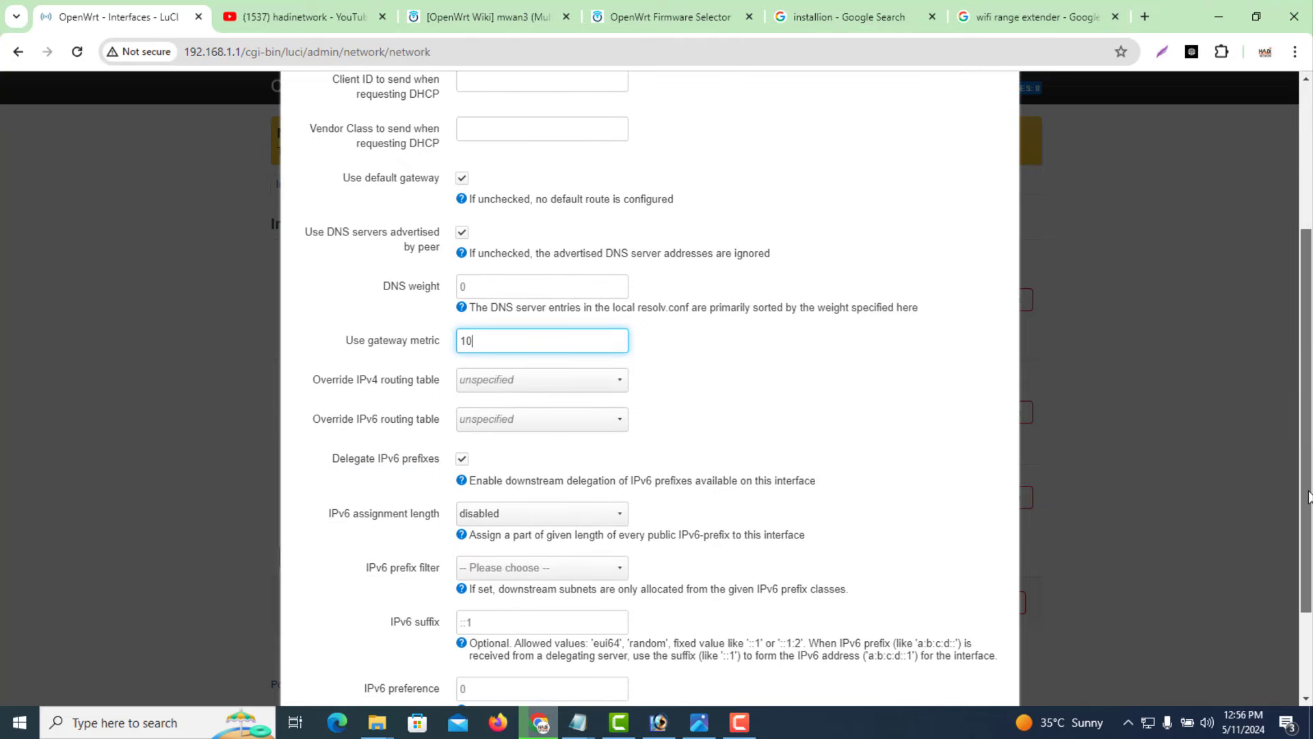
left_click(463, 431)
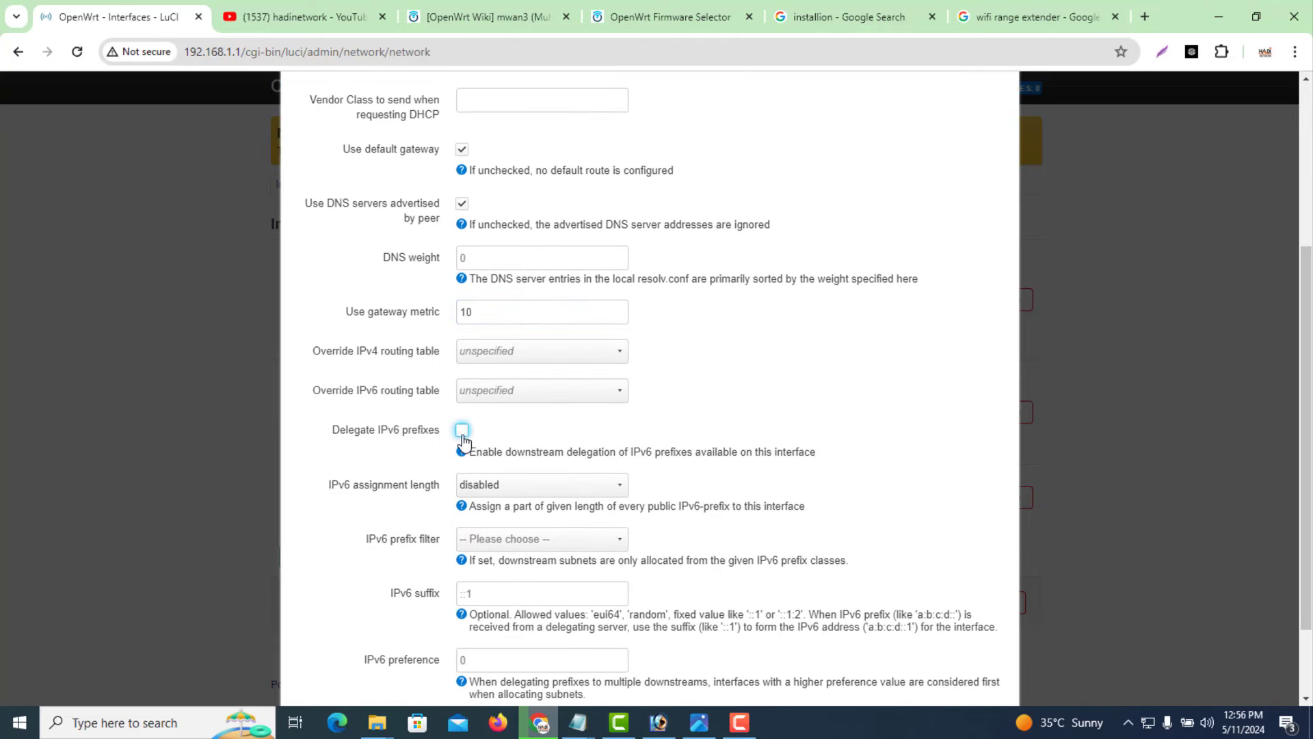
left_click_drag(1309, 487, 1266, 286)
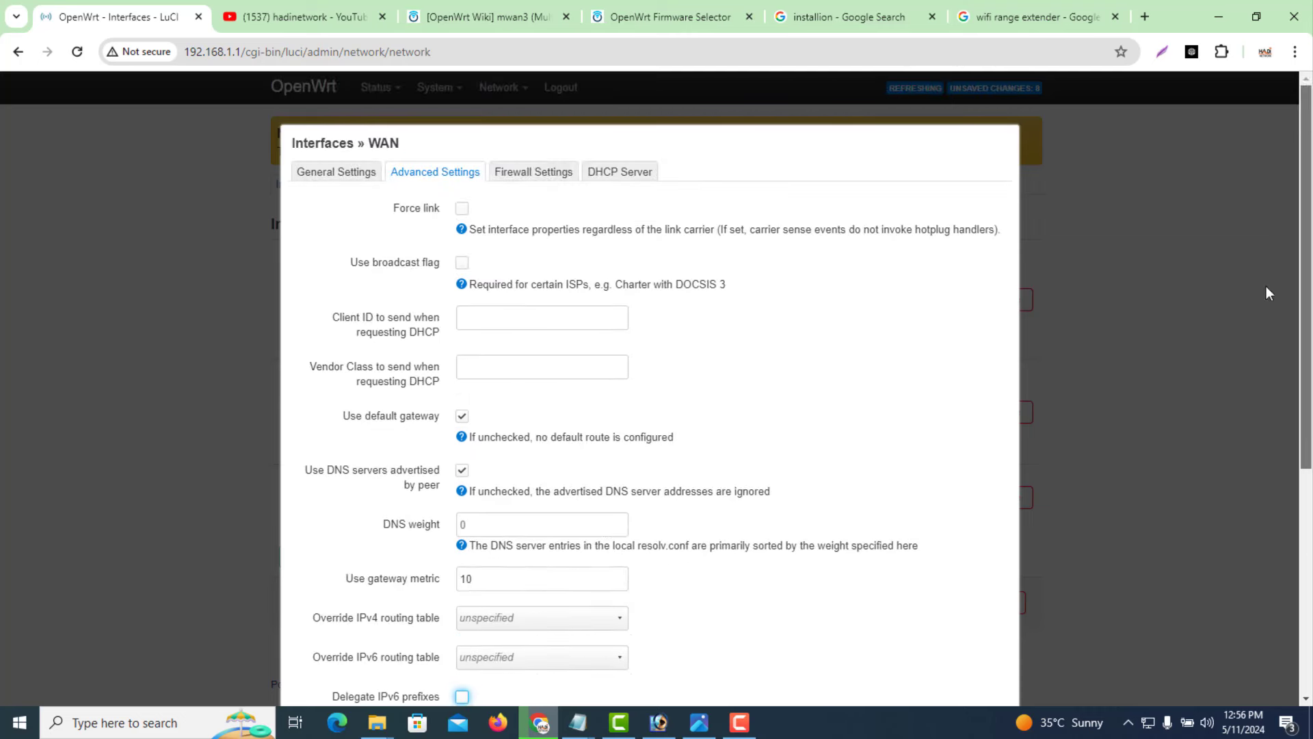
Check the WAN interface's firewall zone, and save its settings and the interface list without applying
left_click(541, 173)
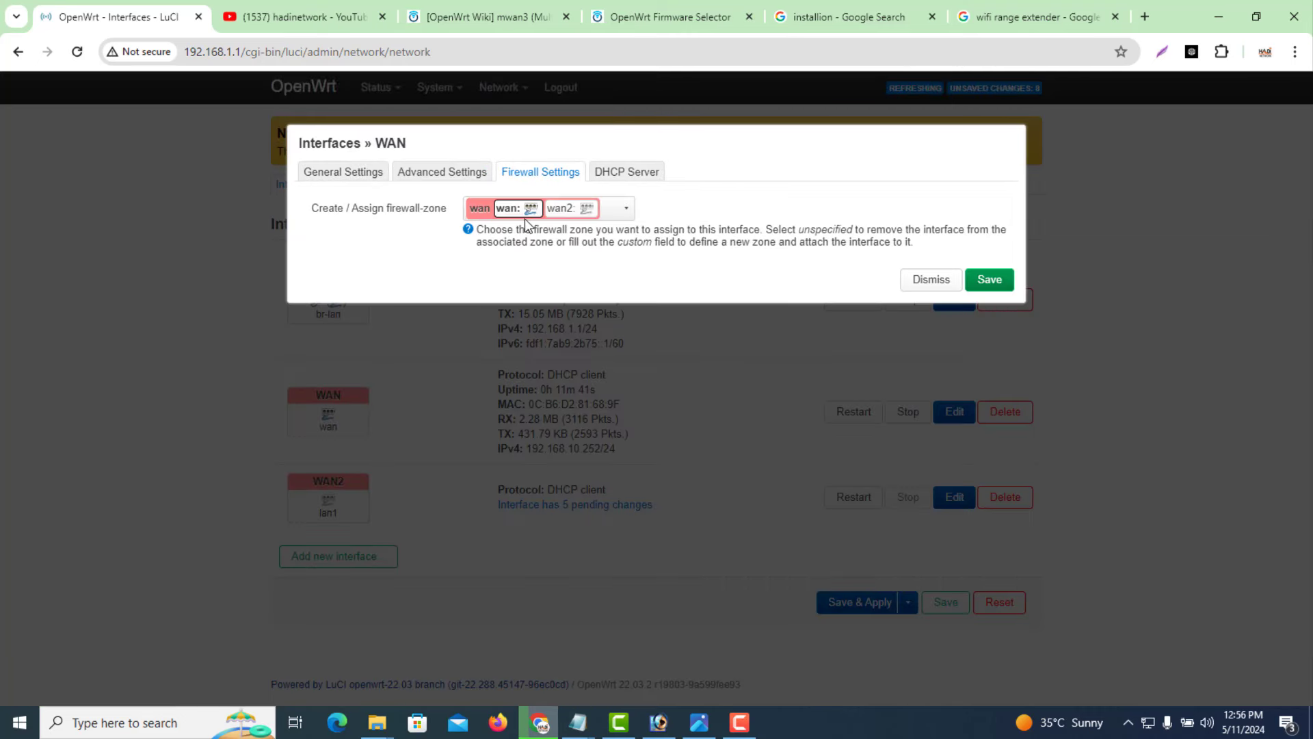
left_click(989, 281)
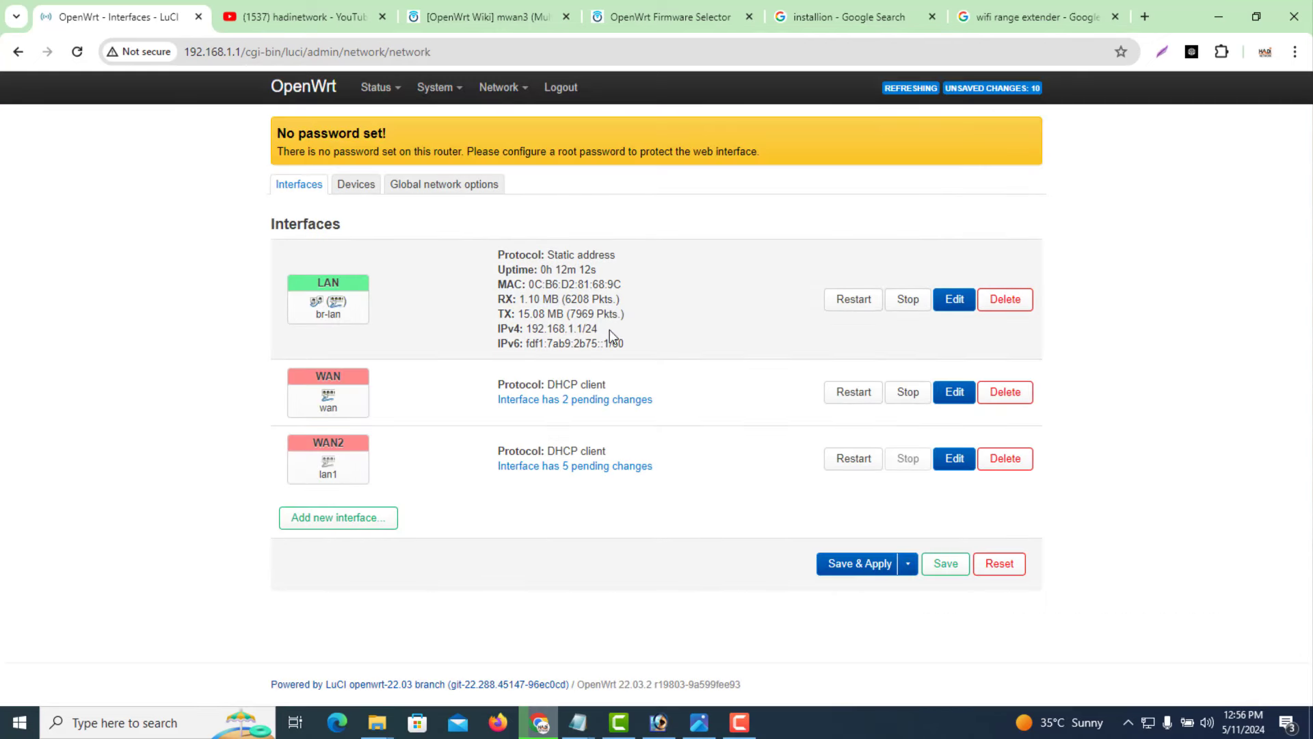
left_click(946, 563)
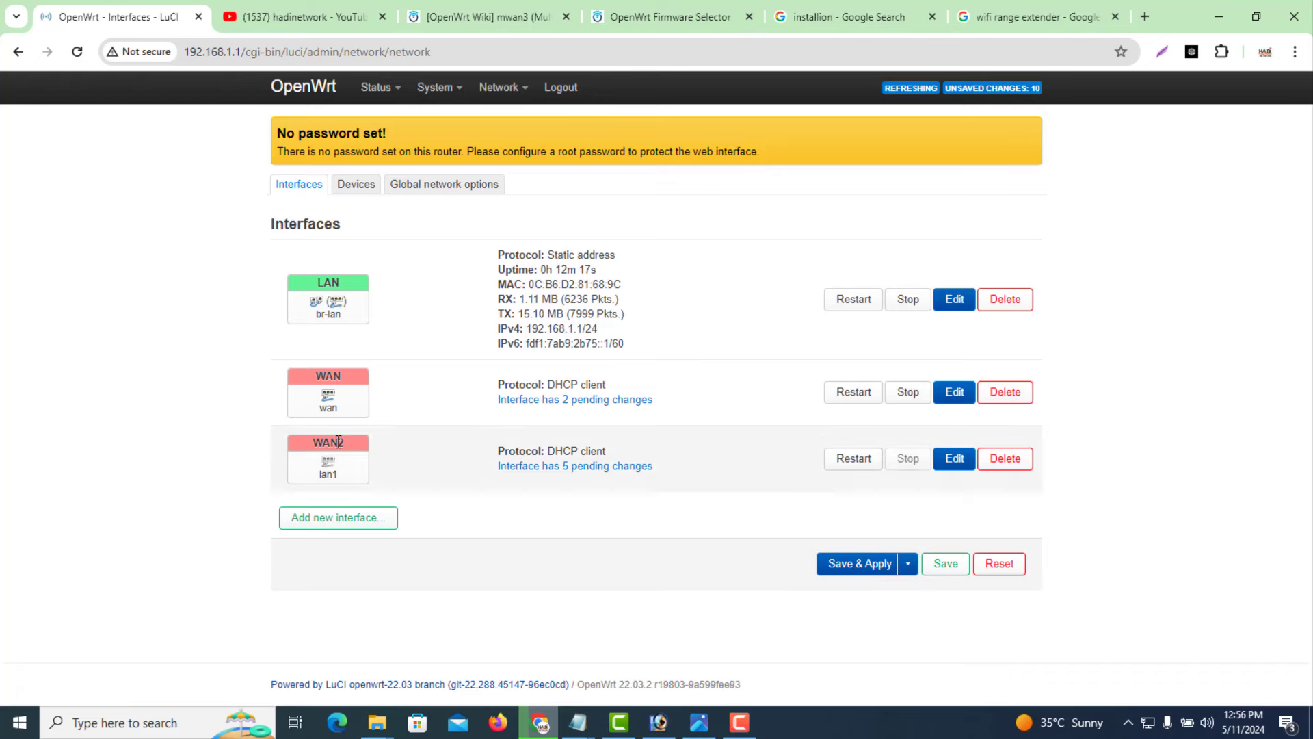
Create a new interface named wan3 with the DHCP client protocol on switch port lan2
left_click(343, 525)
left_click(548, 177)
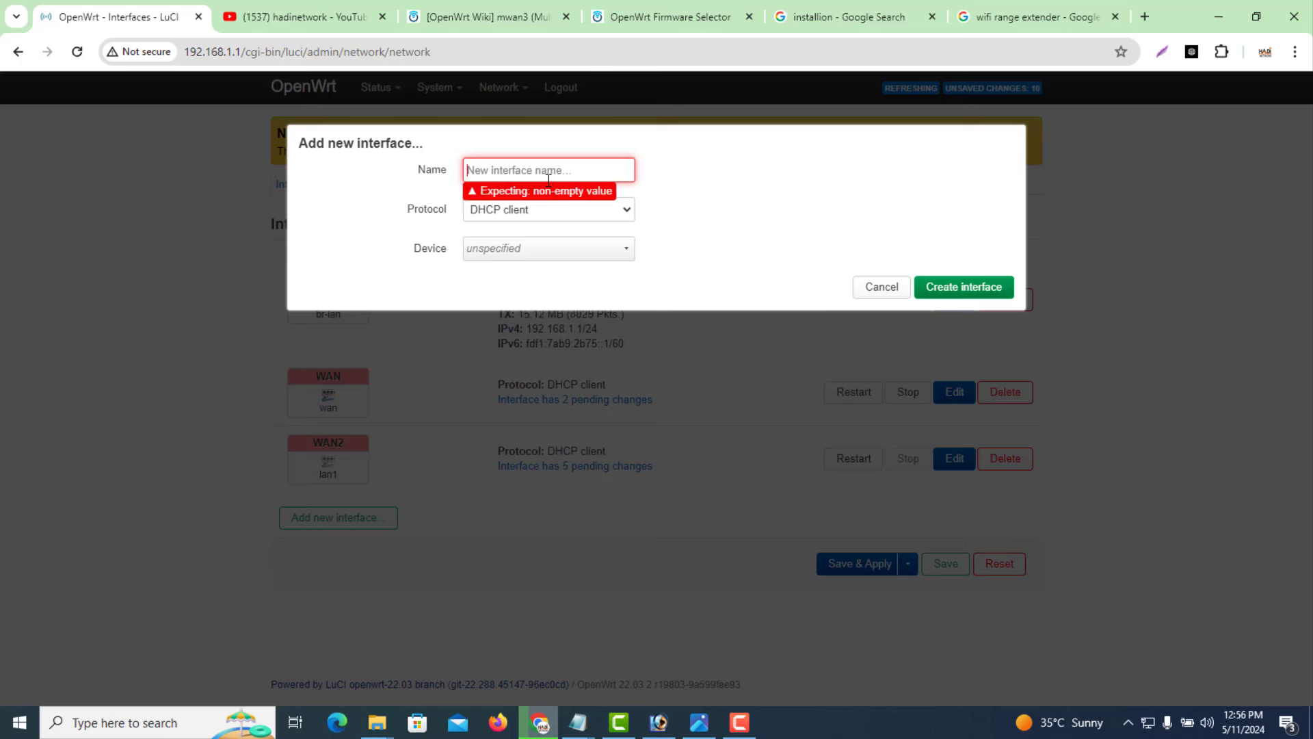
type("wan")
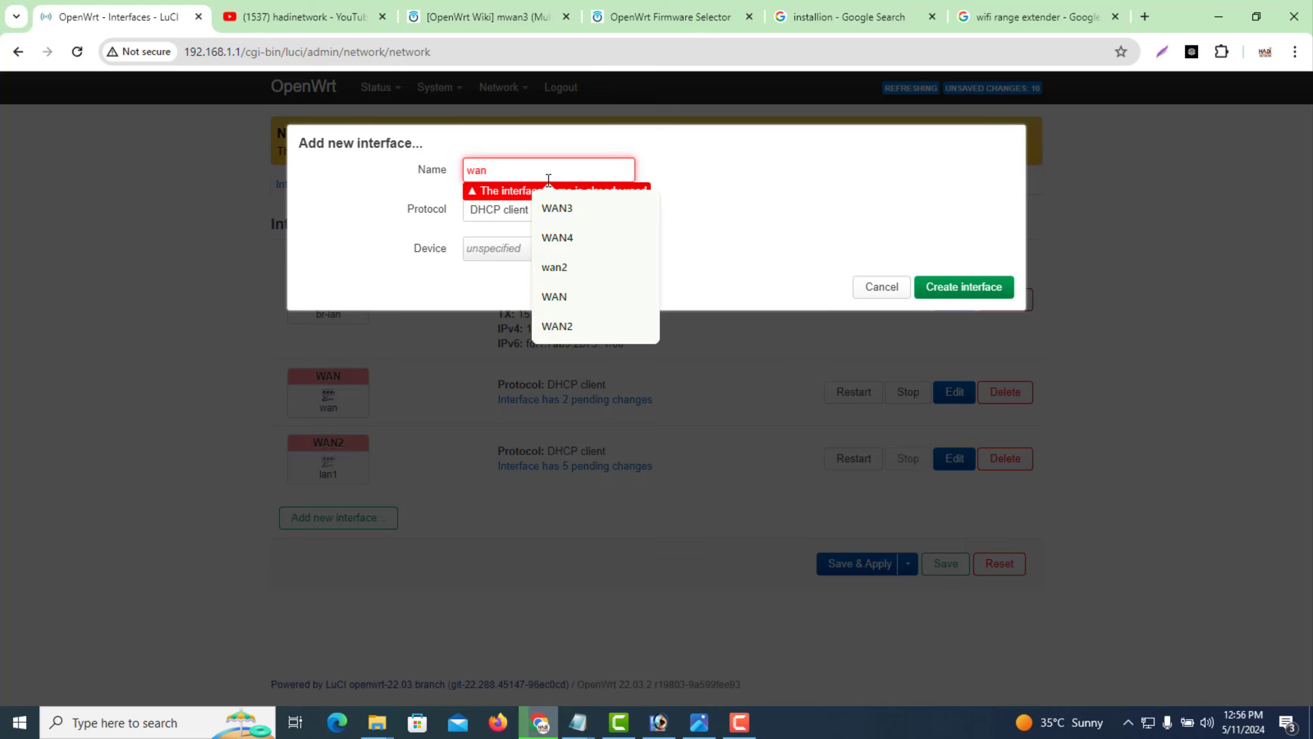
type("3")
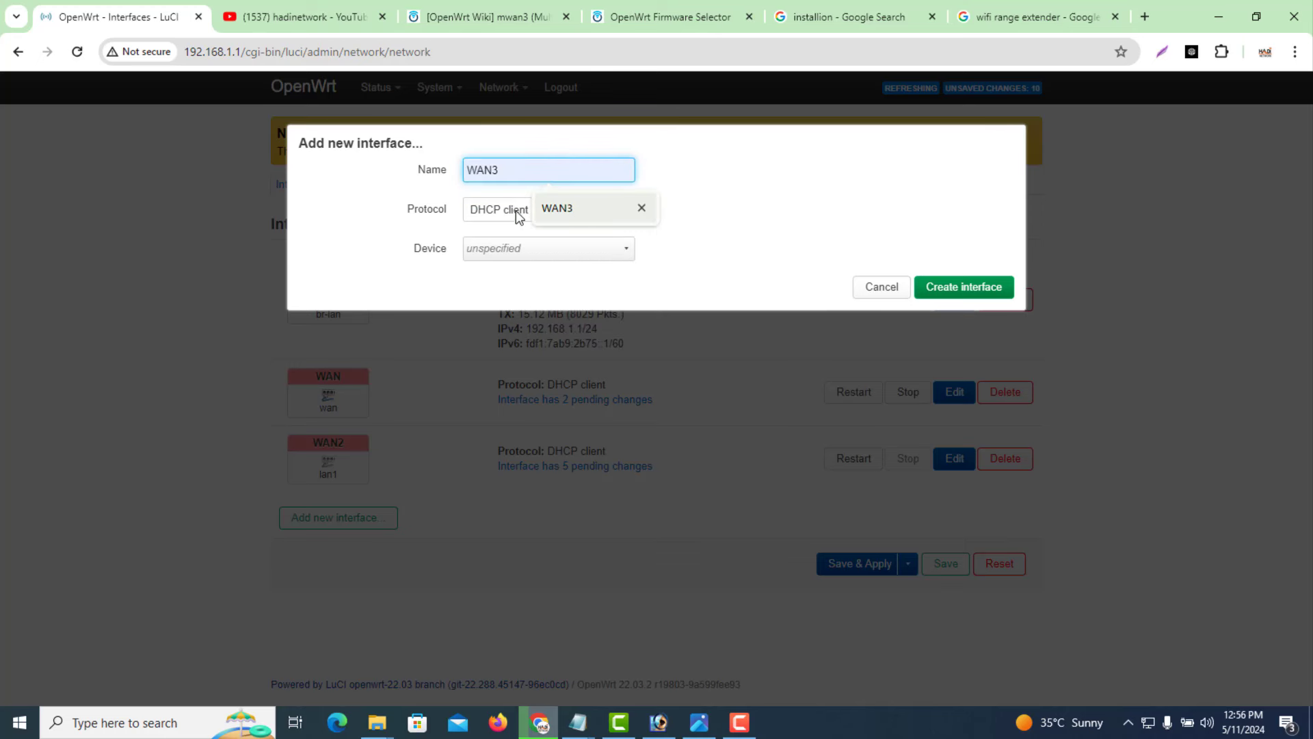
key("Tab")
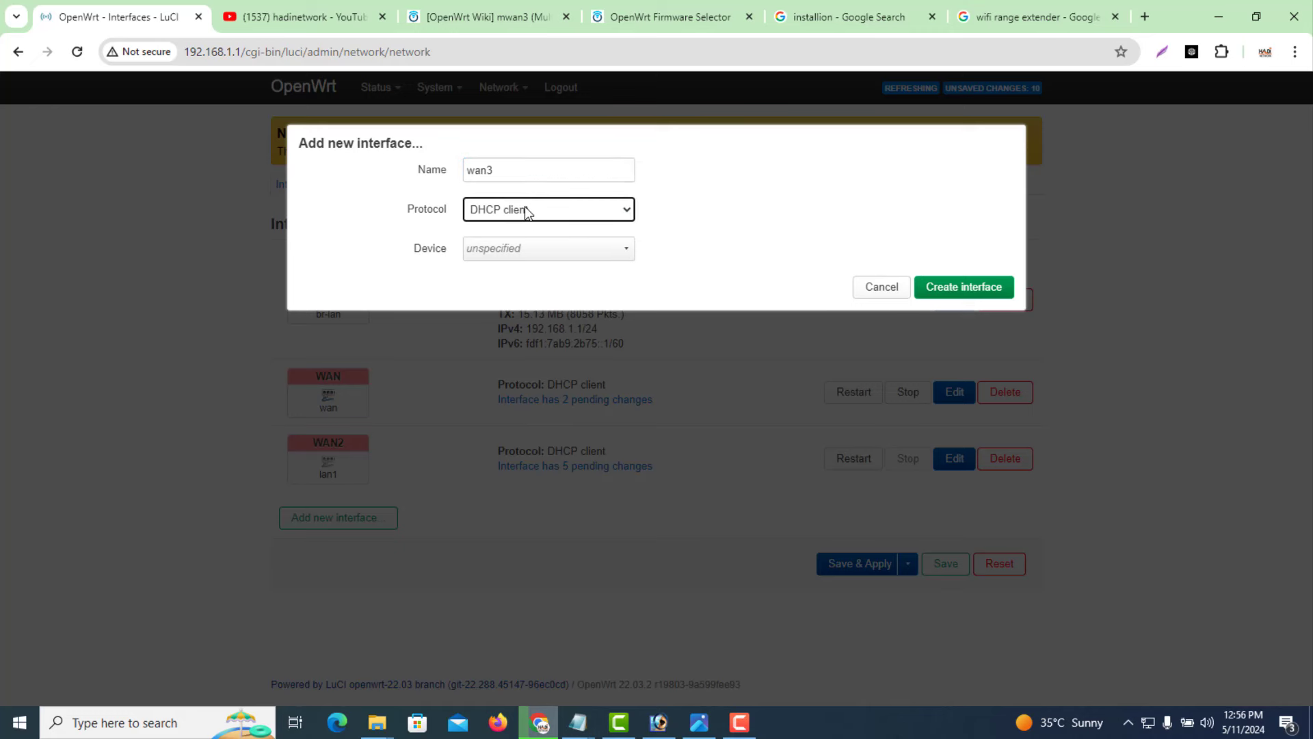
left_click(511, 253)
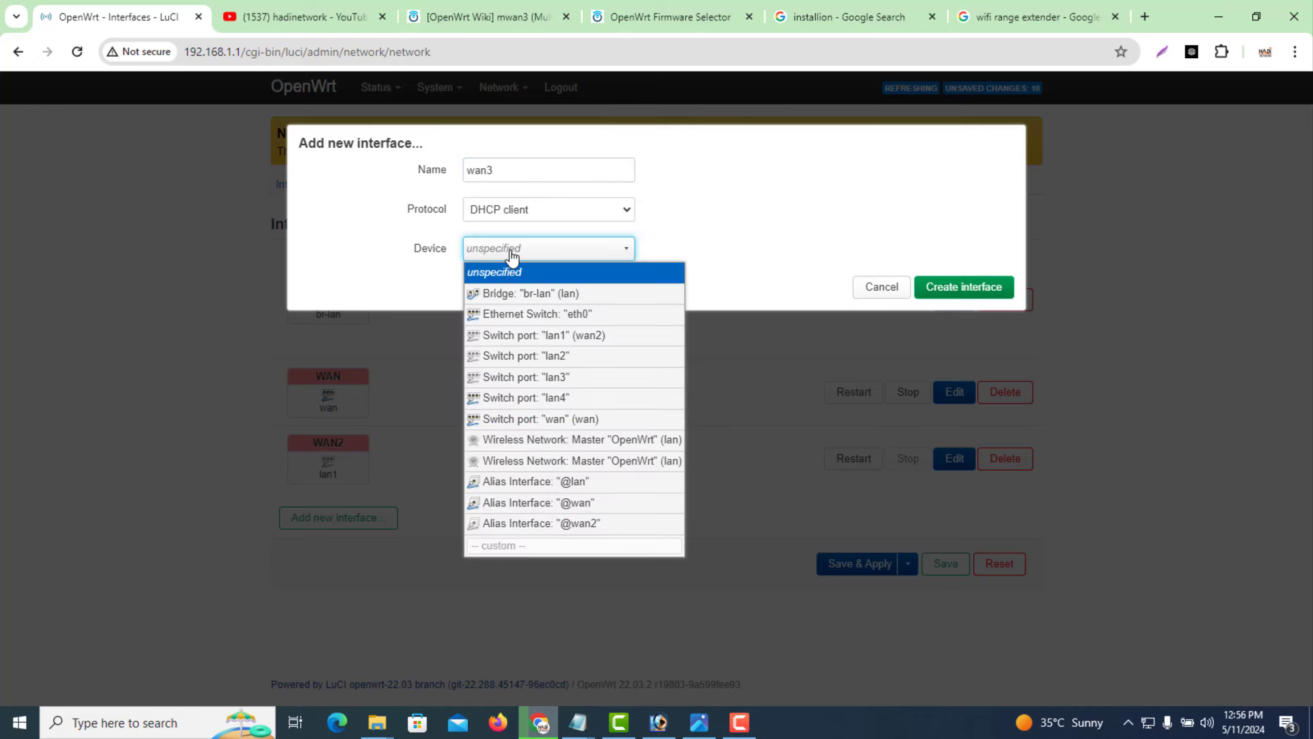
left_click(567, 362)
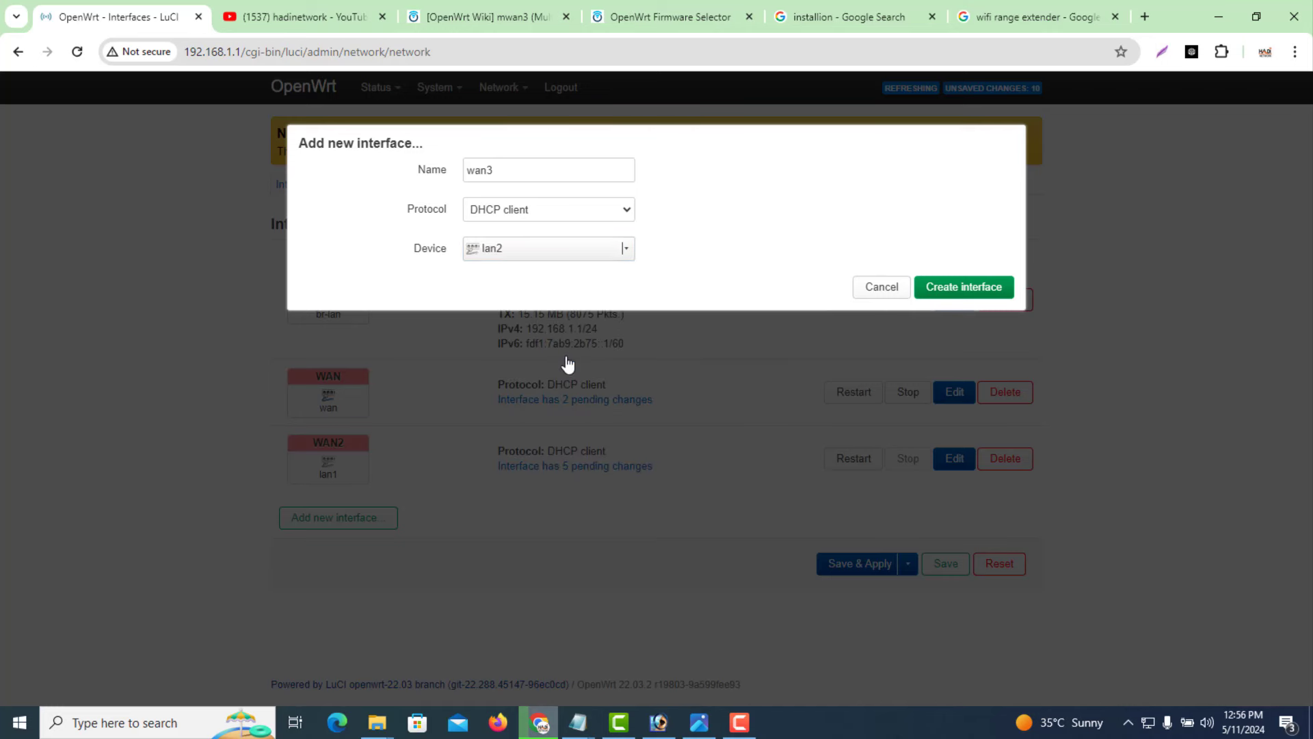
left_click(955, 289)
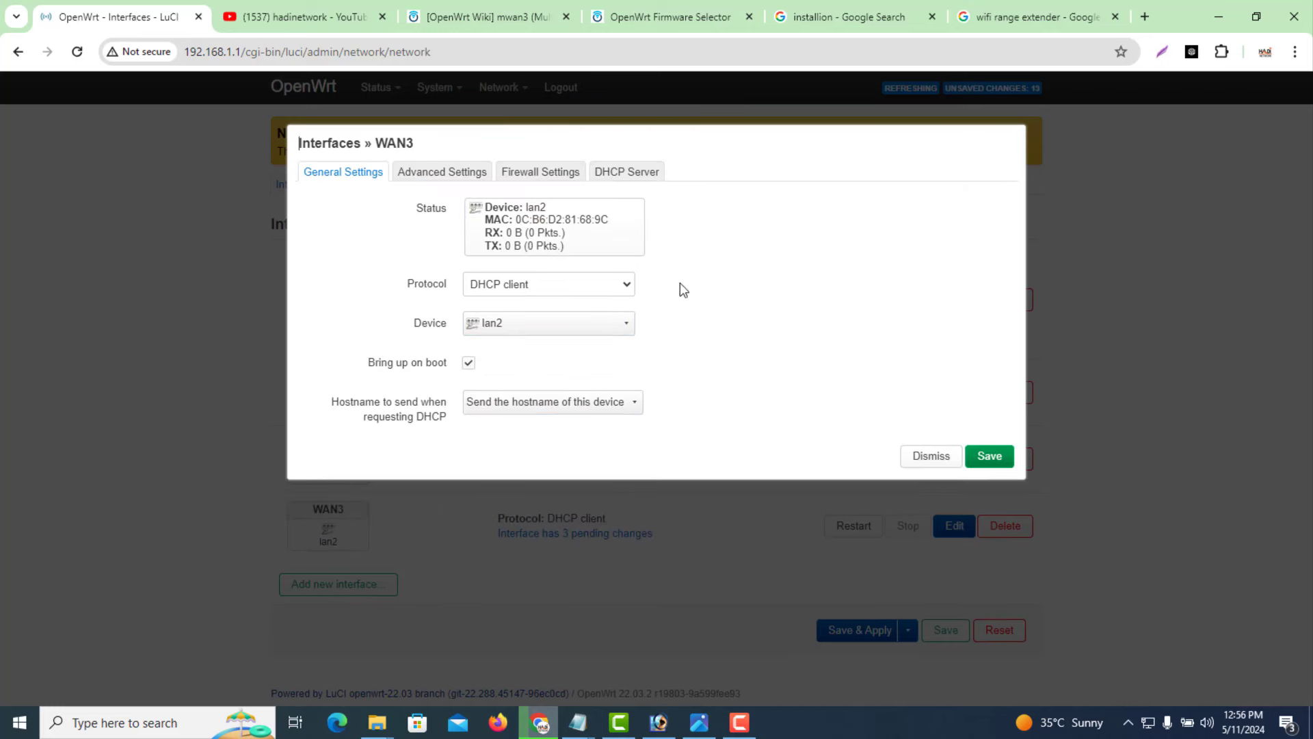
In WAN3's advanced settings, set the DNS weight to 30 and turn off delegation of IPv6 prefixes
left_click(437, 176)
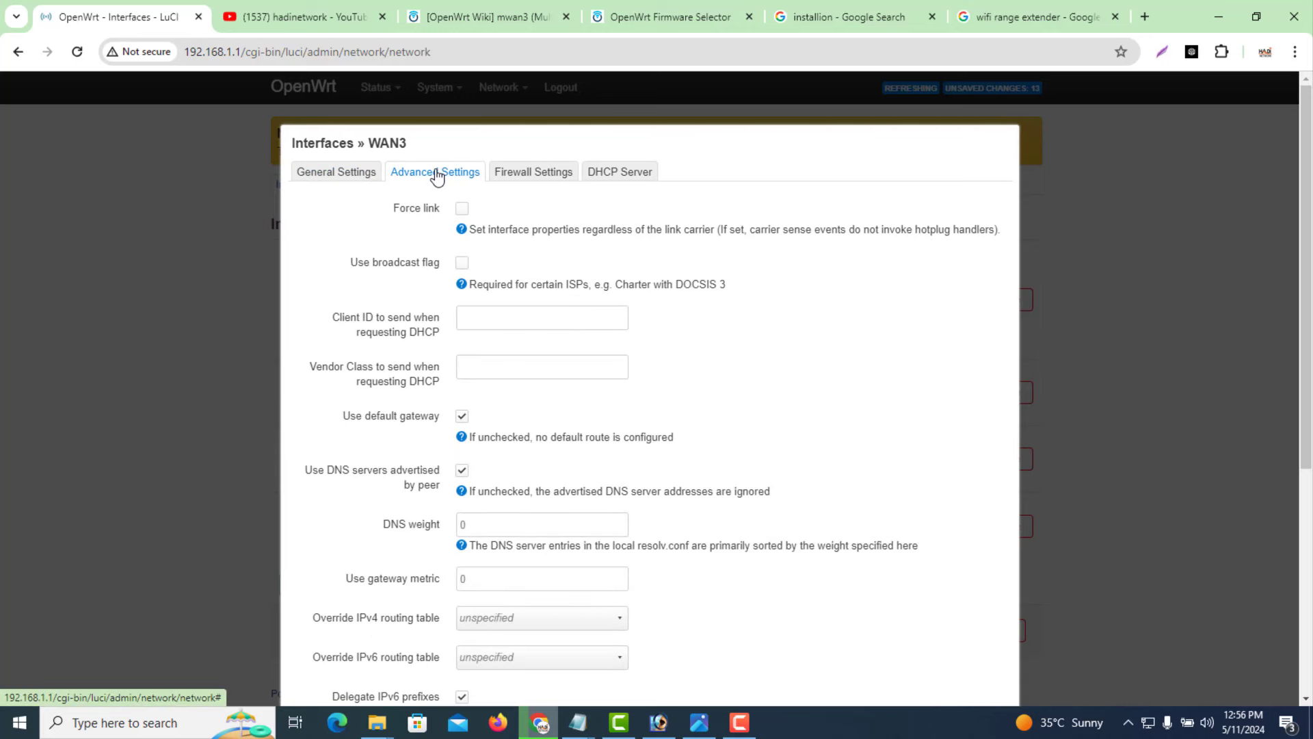
left_click_drag(1307, 402, 1307, 468)
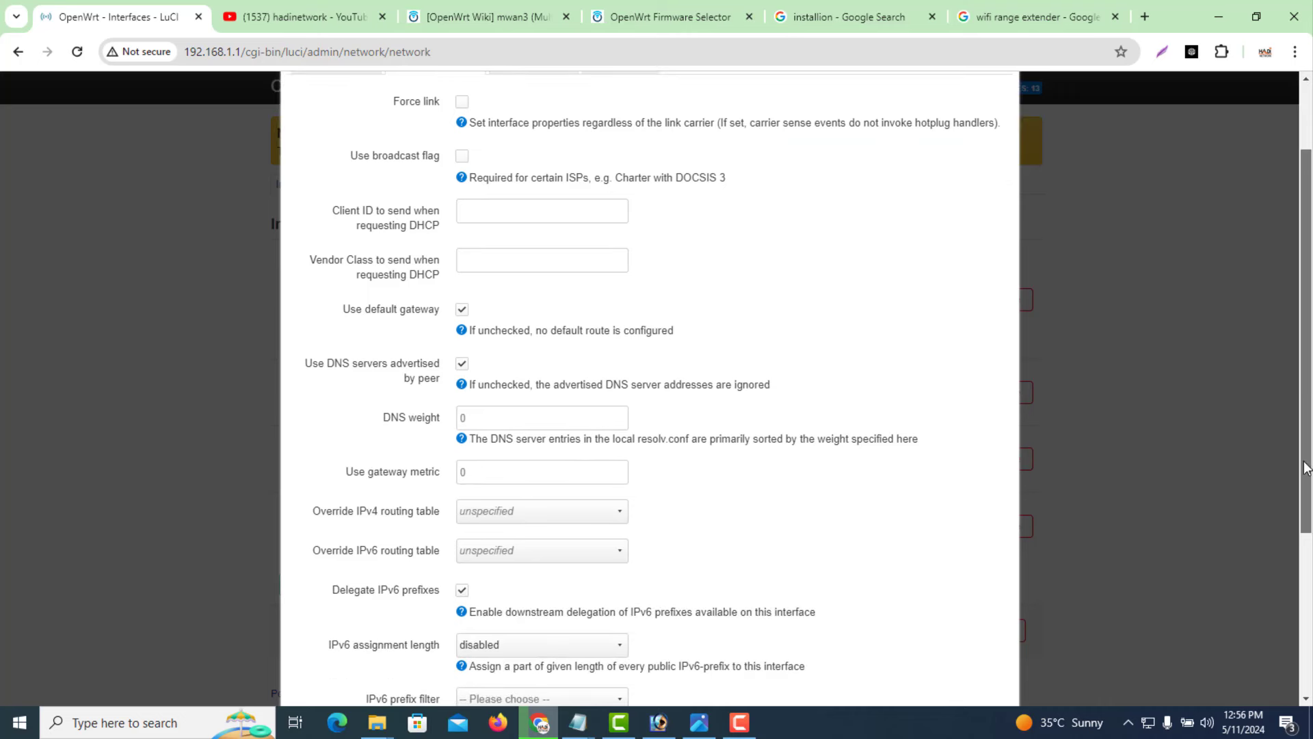
left_click(480, 412)
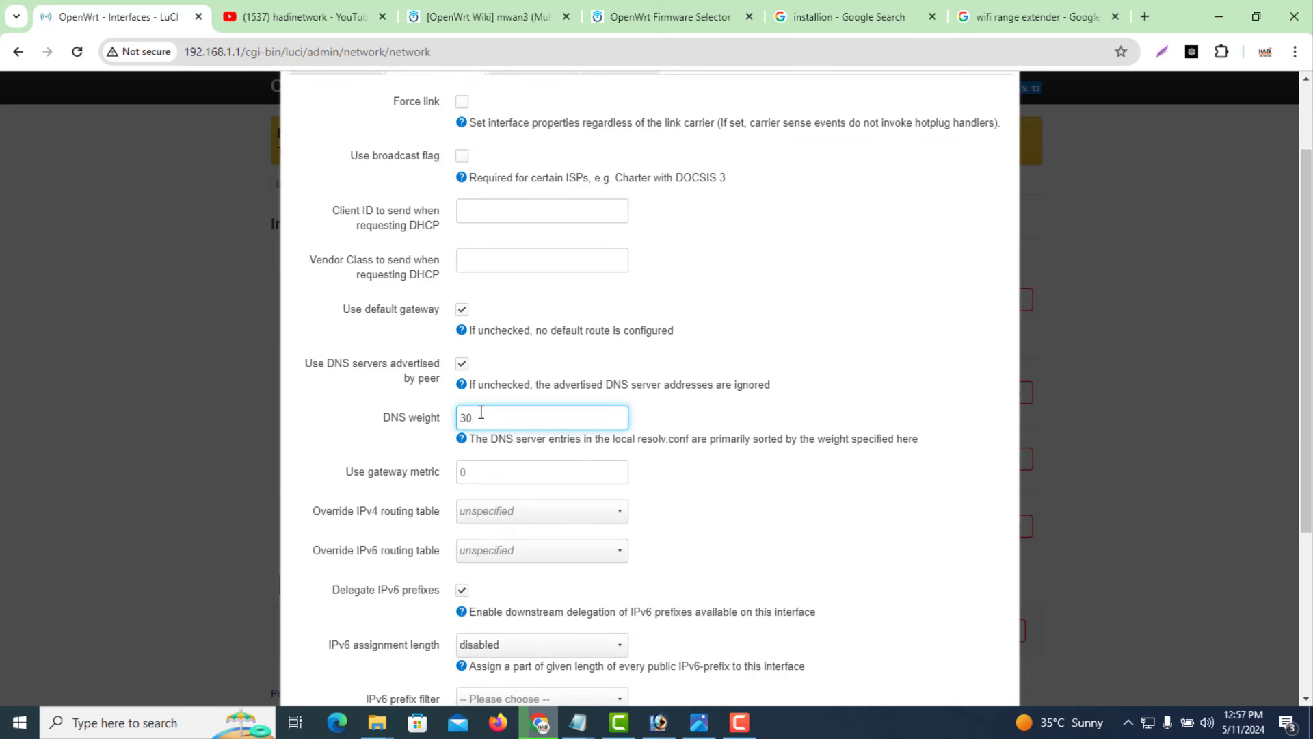
left_click(462, 590)
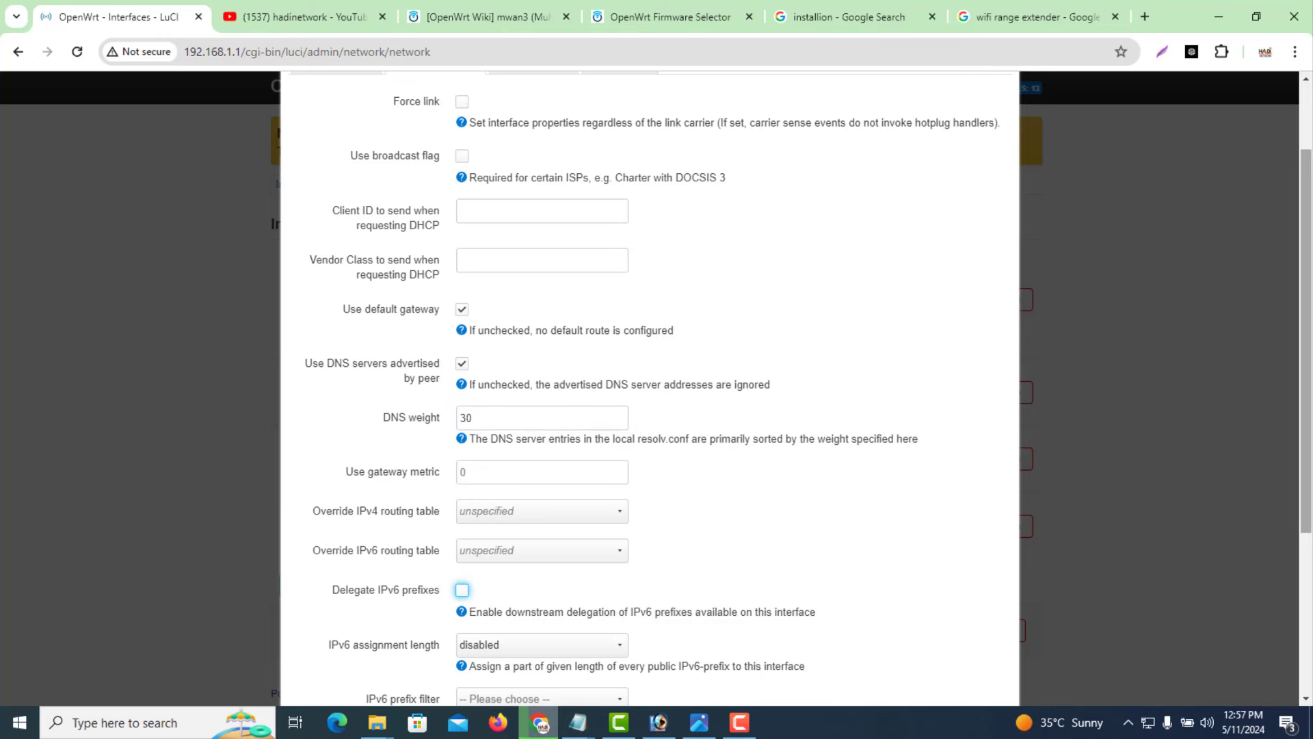
Assign WAN3 to the wan firewall zone and save the interface settings
left_click_drag(1309, 390, 1310, 552)
scroll(1311, 553, "up", 5)
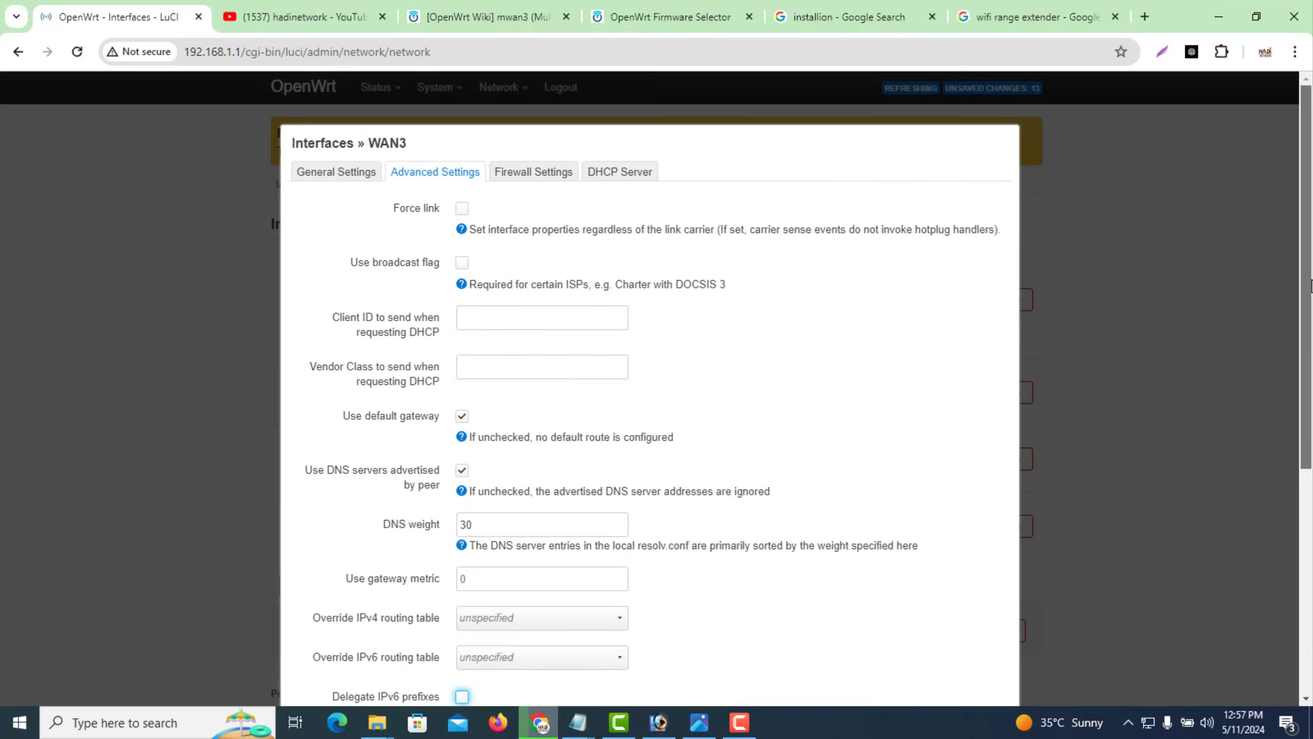
left_click(544, 175)
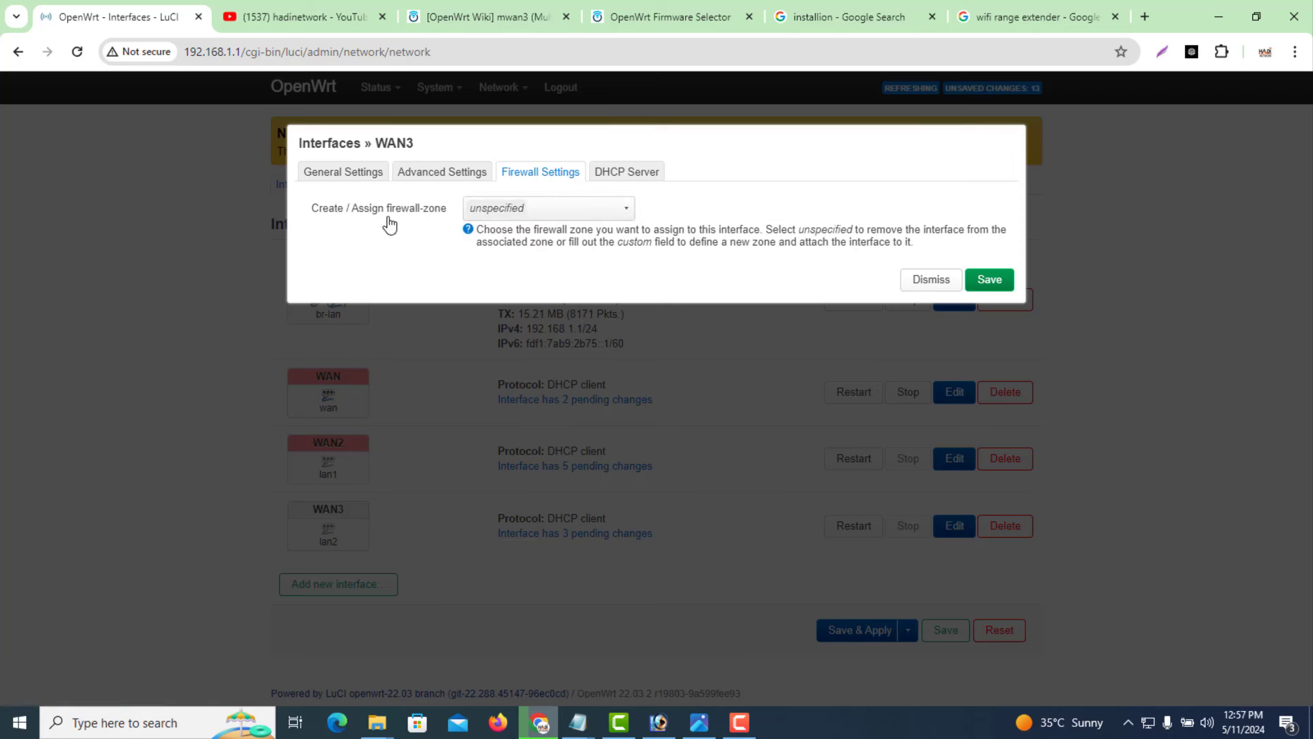
left_click(499, 212)
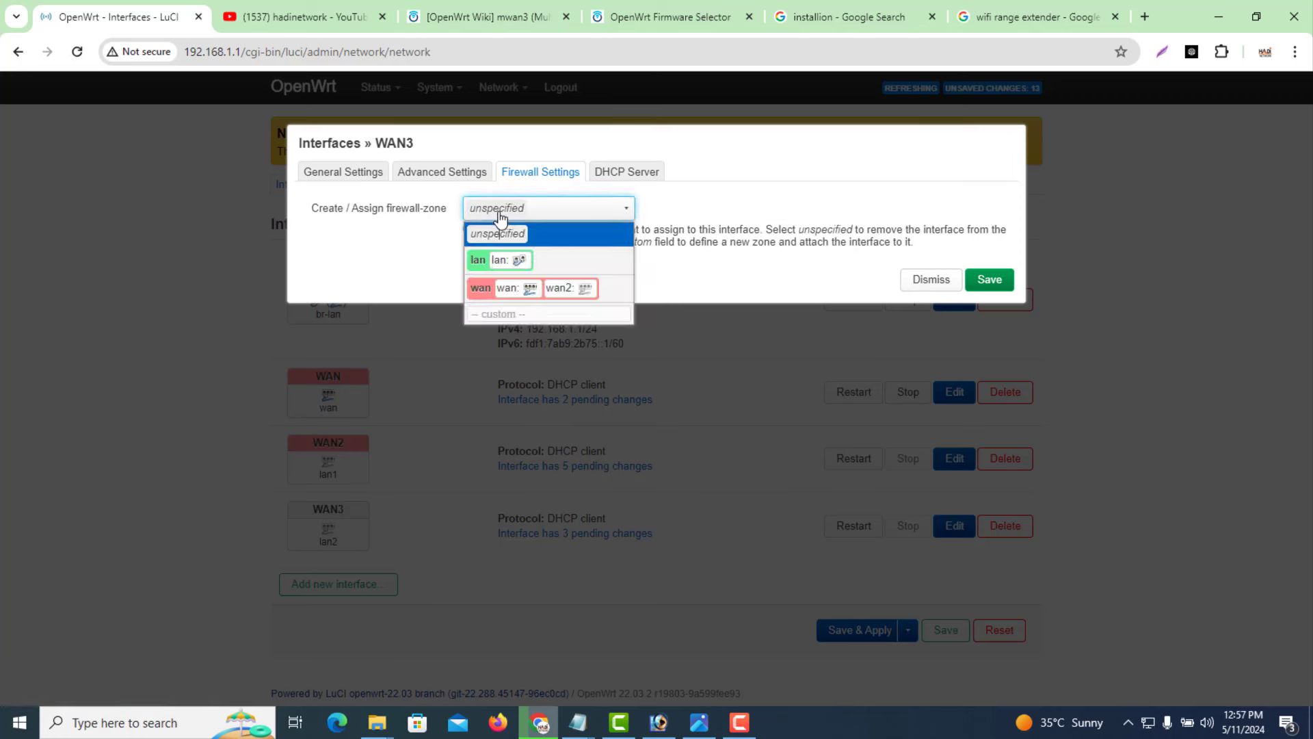
left_click(482, 290)
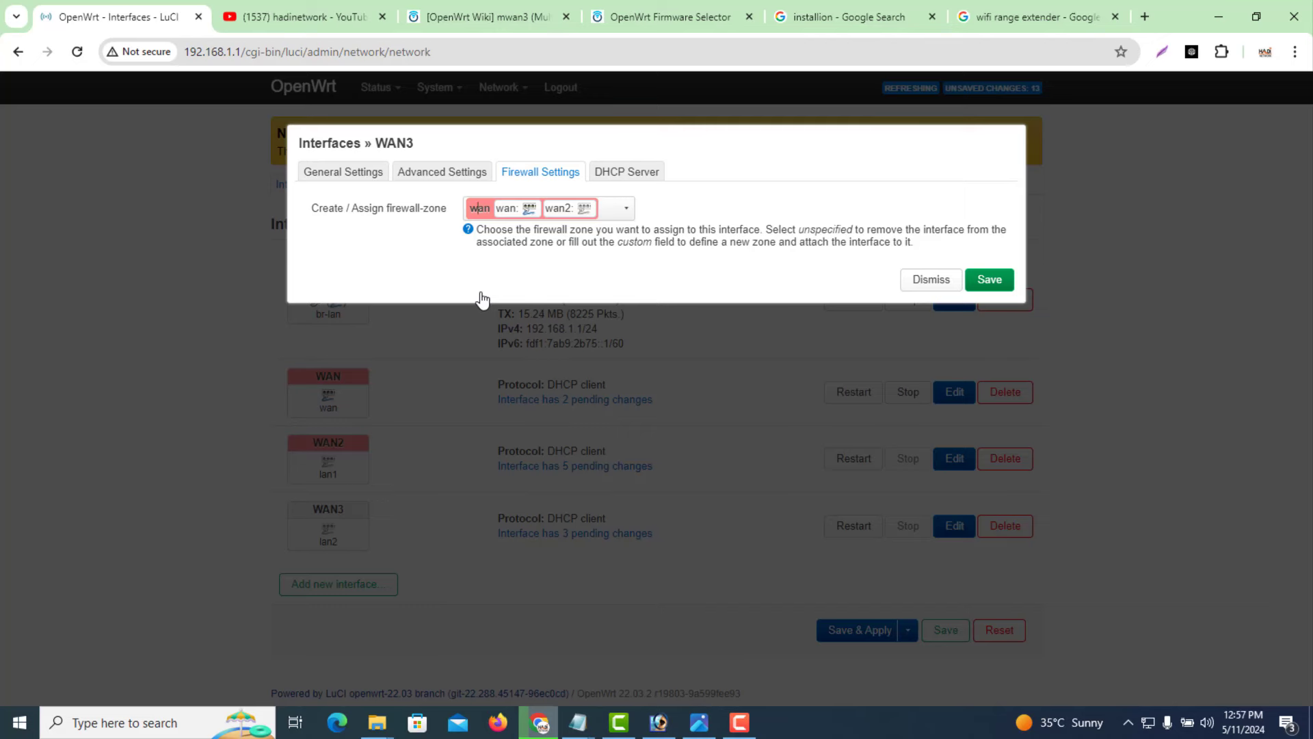
left_click(992, 282)
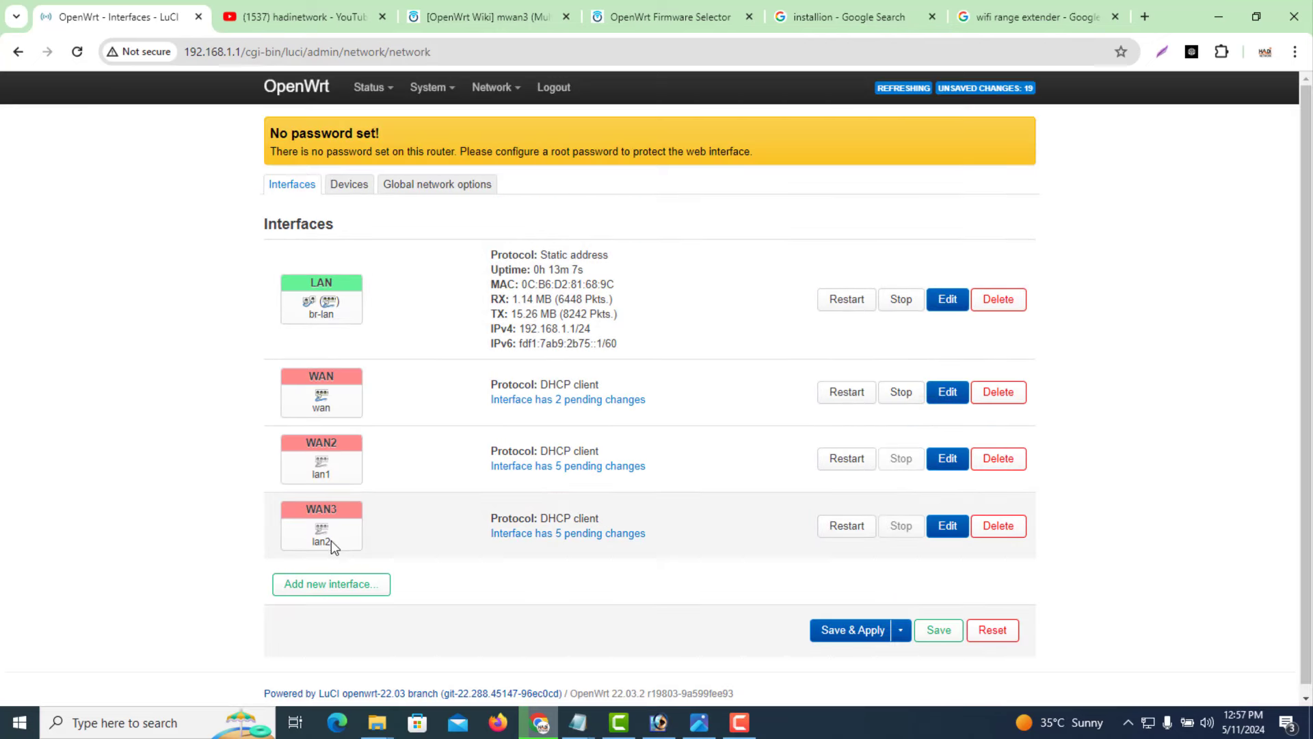
Create a new interface named wan4 with the DHCP client protocol on switch port lan3, and save its general settings
left_click(364, 589)
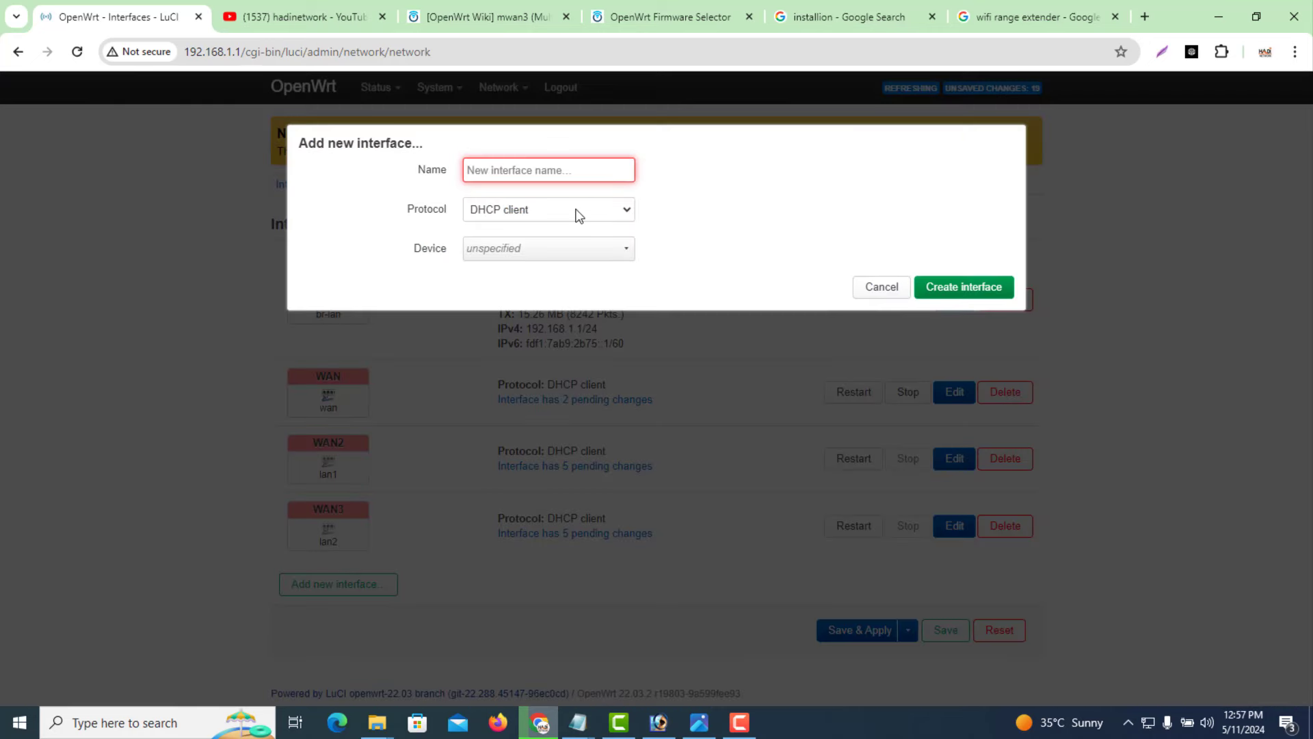
type("wan4")
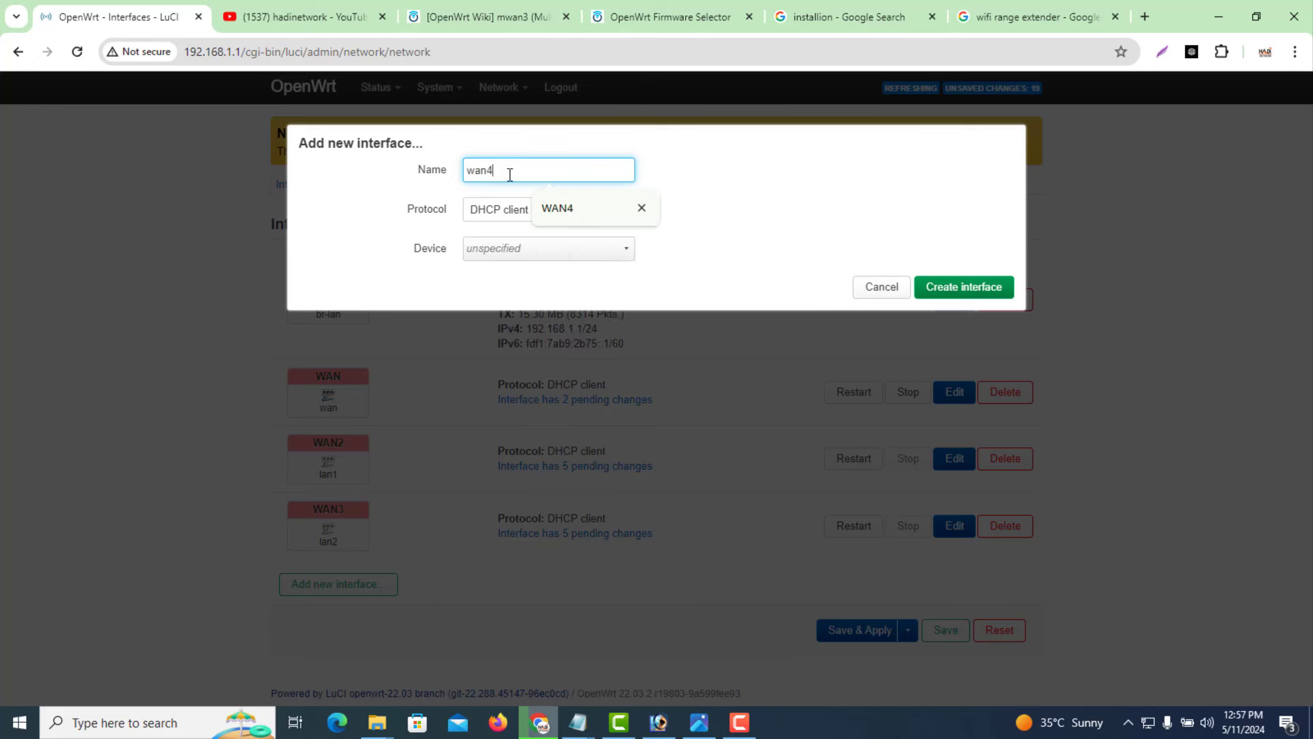
left_click_drag(508, 175, 467, 179)
left_click(695, 196)
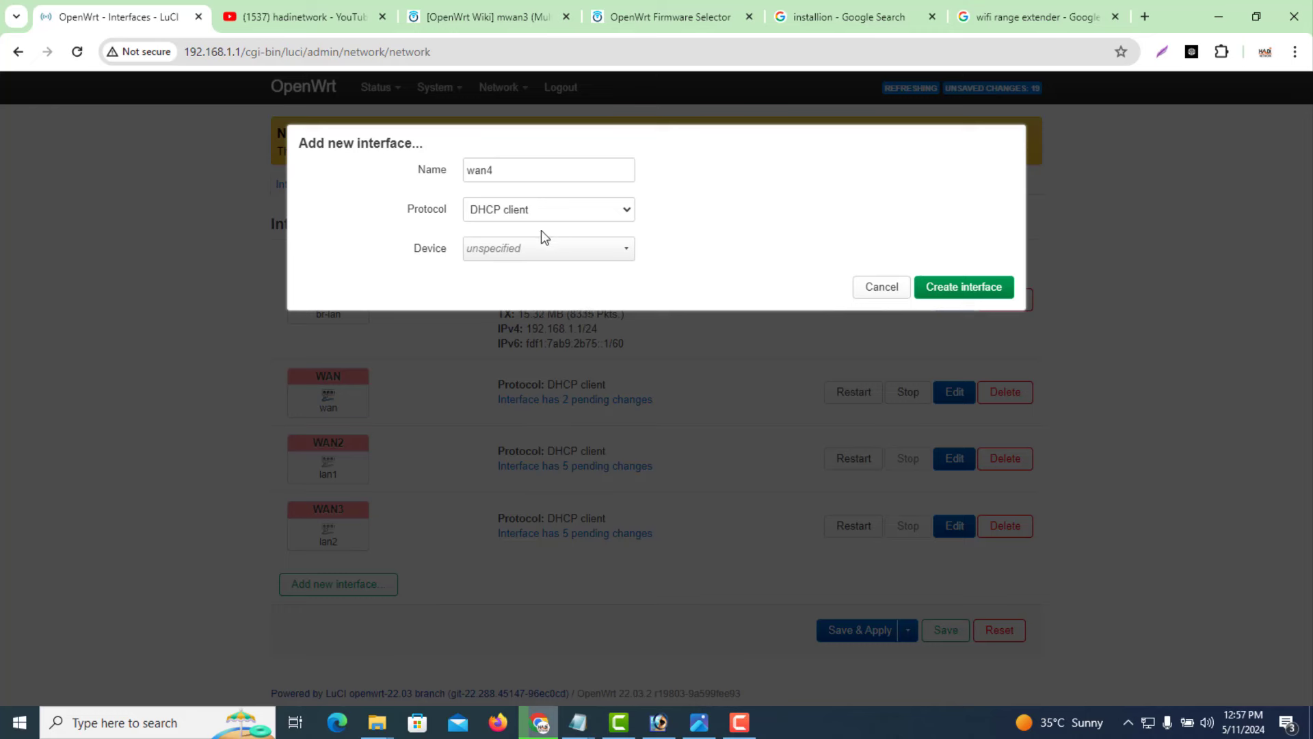
left_click(532, 212)
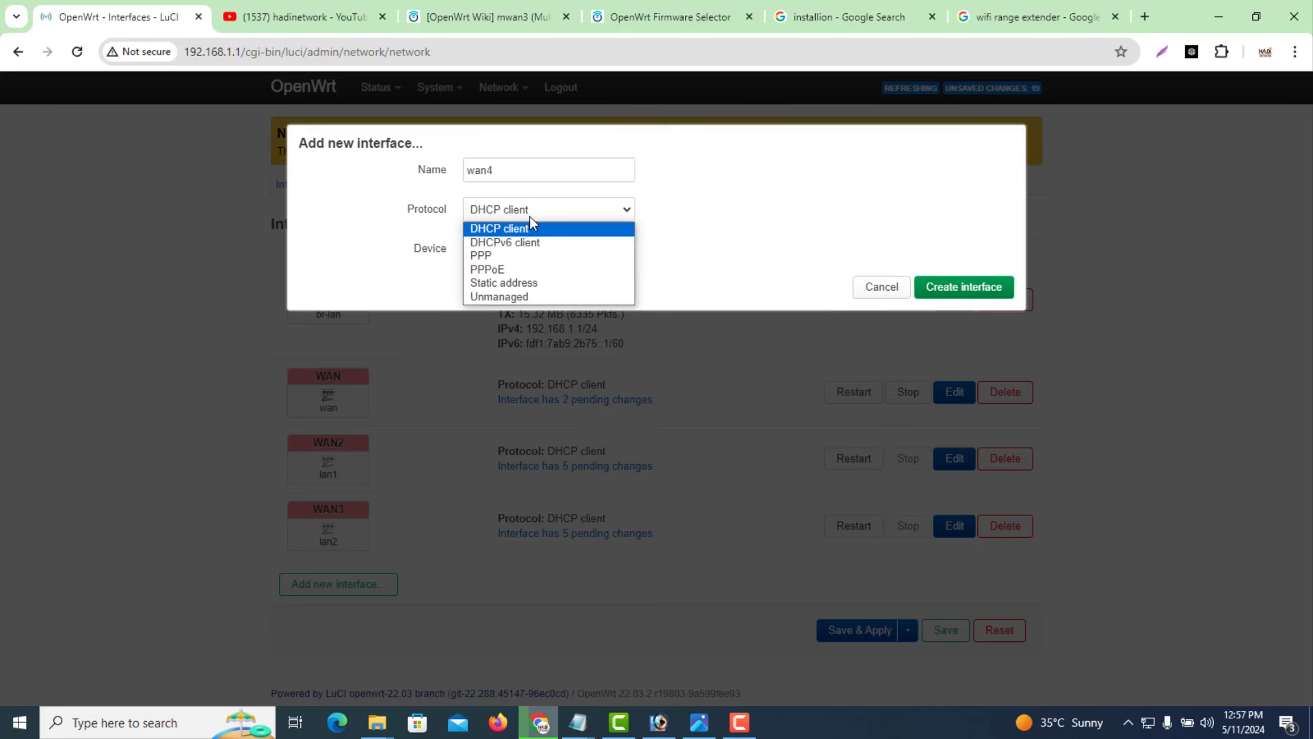
left_click(751, 165)
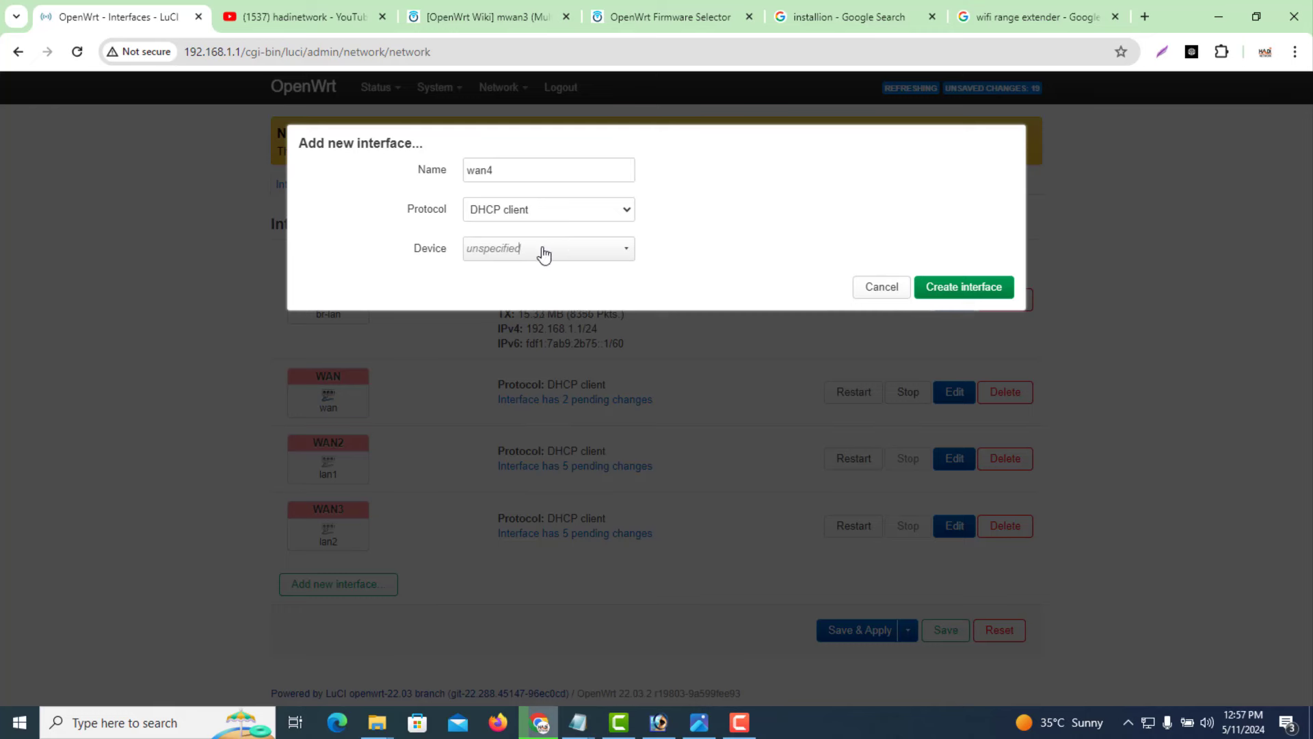
left_click(544, 253)
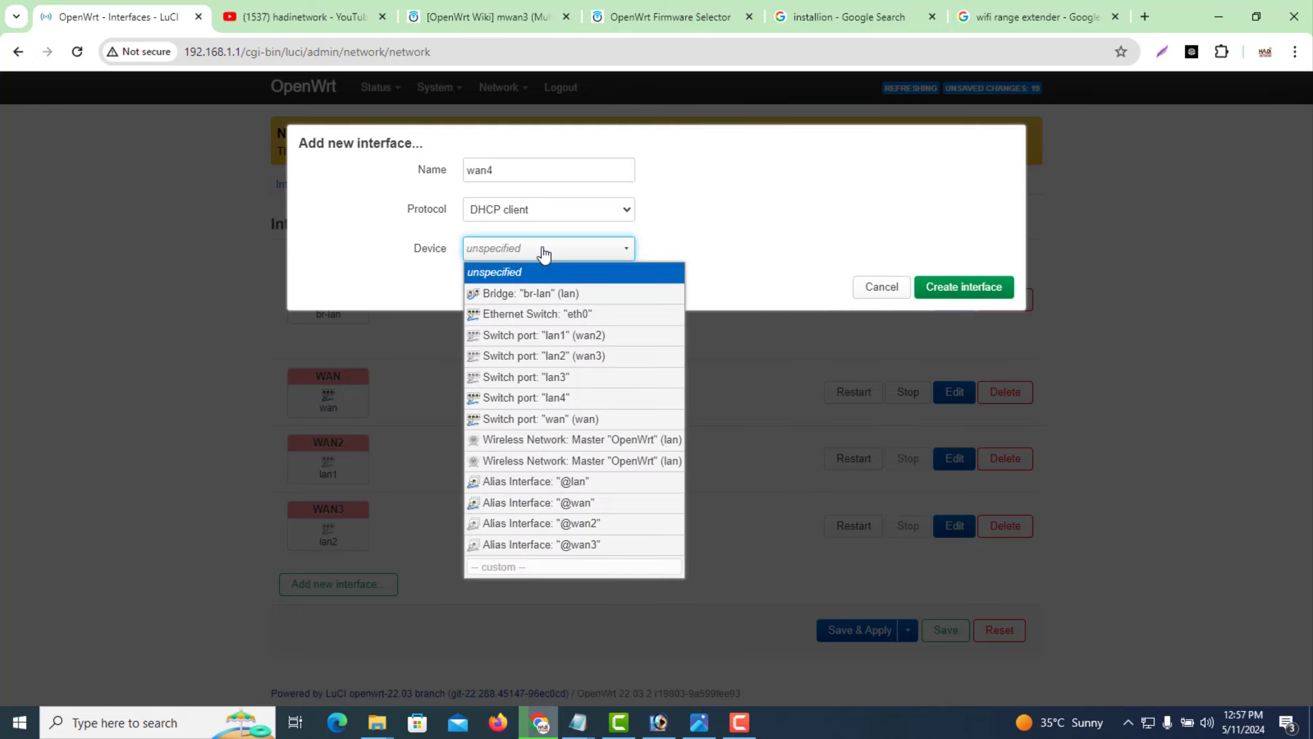
left_click(572, 377)
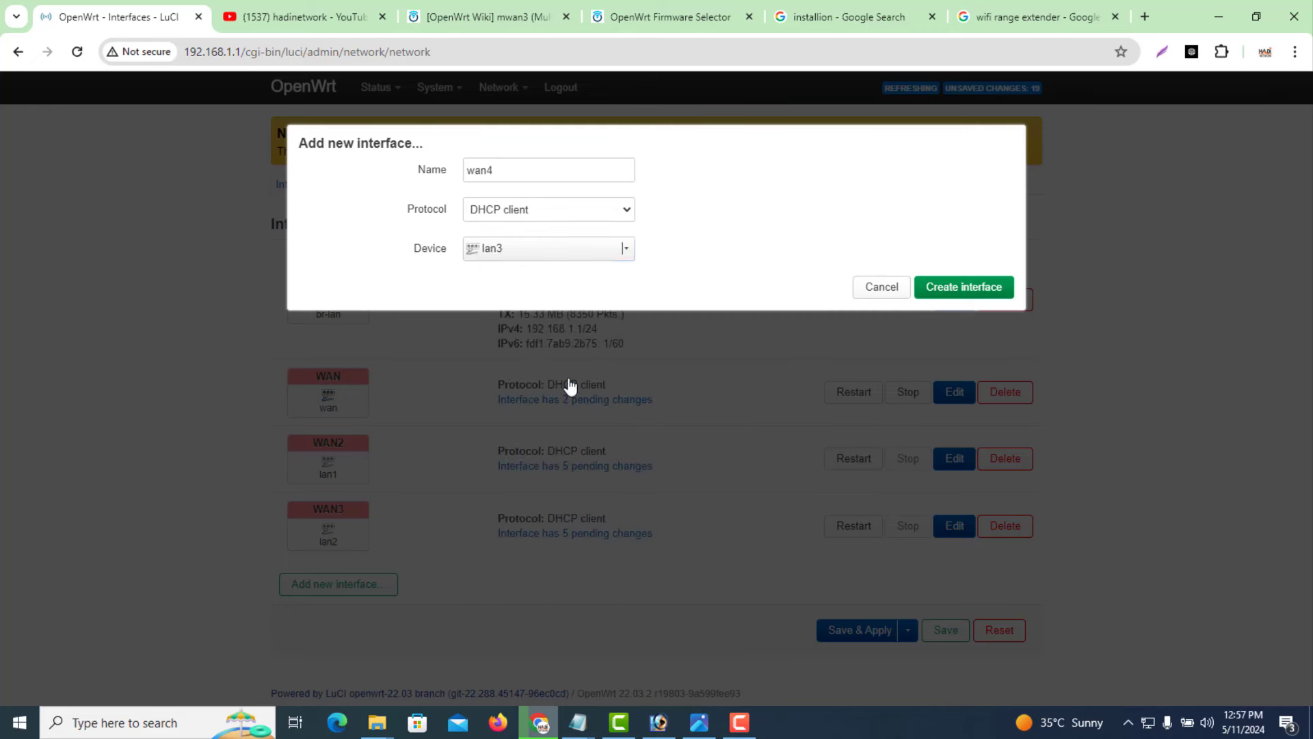
left_click(987, 295)
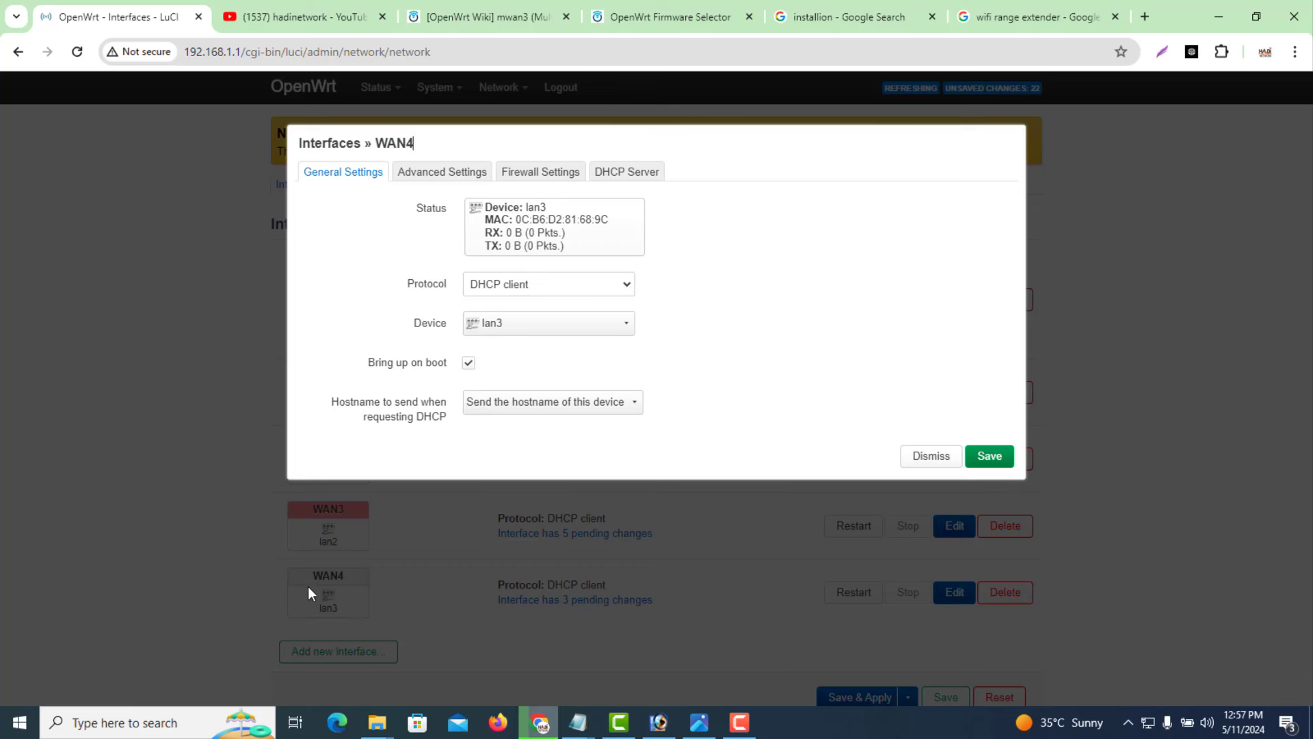
left_click(985, 467)
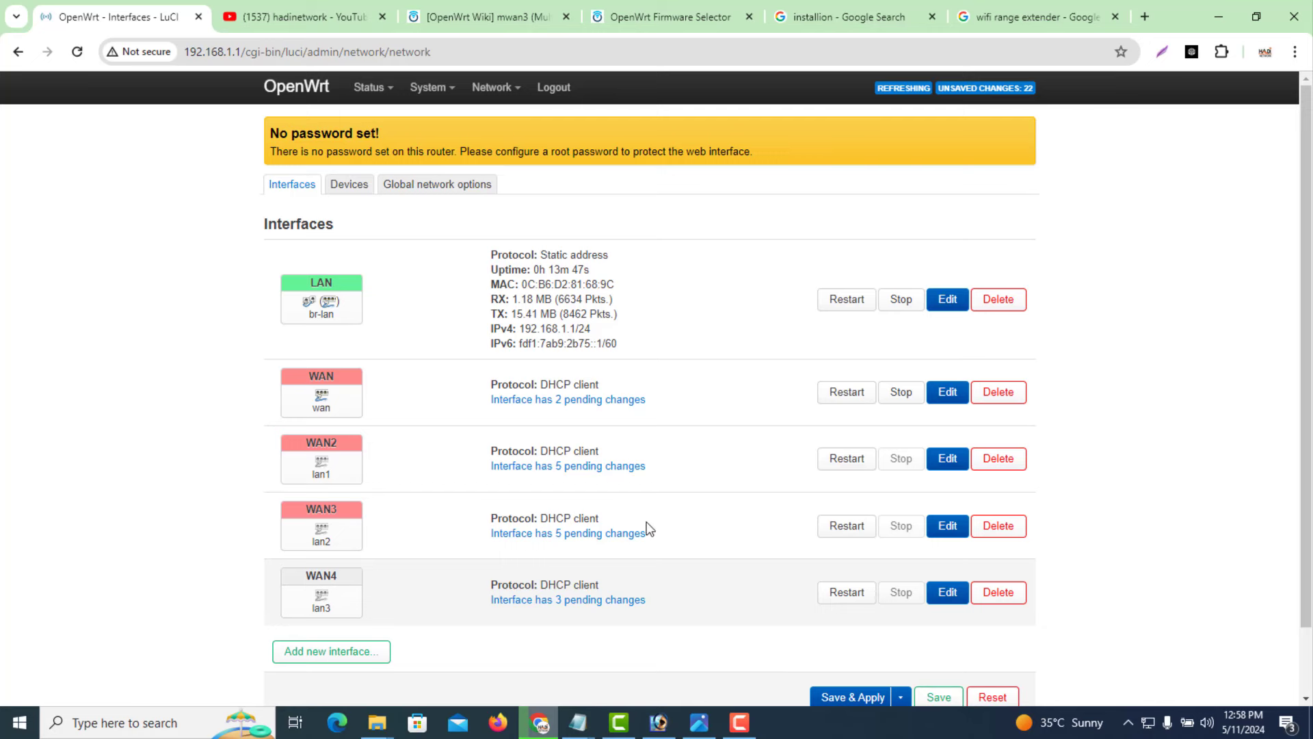
Edit WAN4's advanced settings to use DNS weight 40 and turn off delegation of IPv6 prefixes
left_click(948, 593)
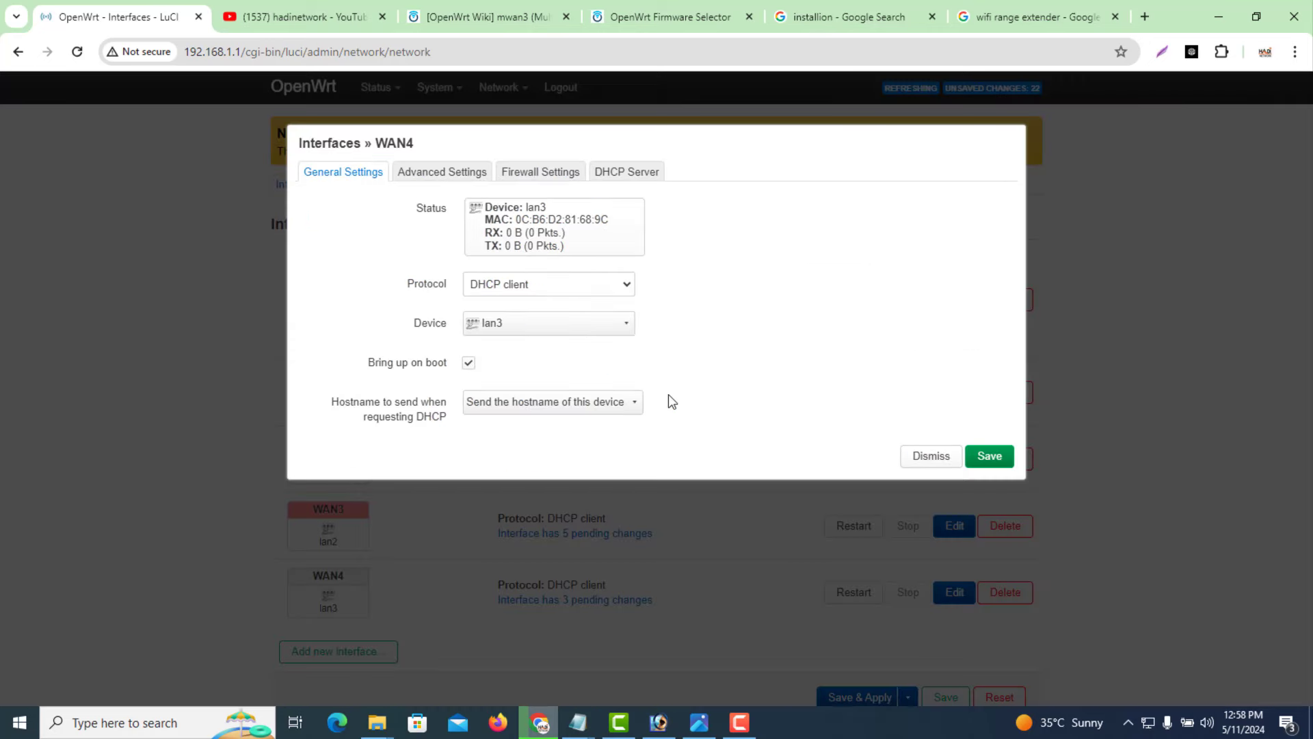
left_click(444, 175)
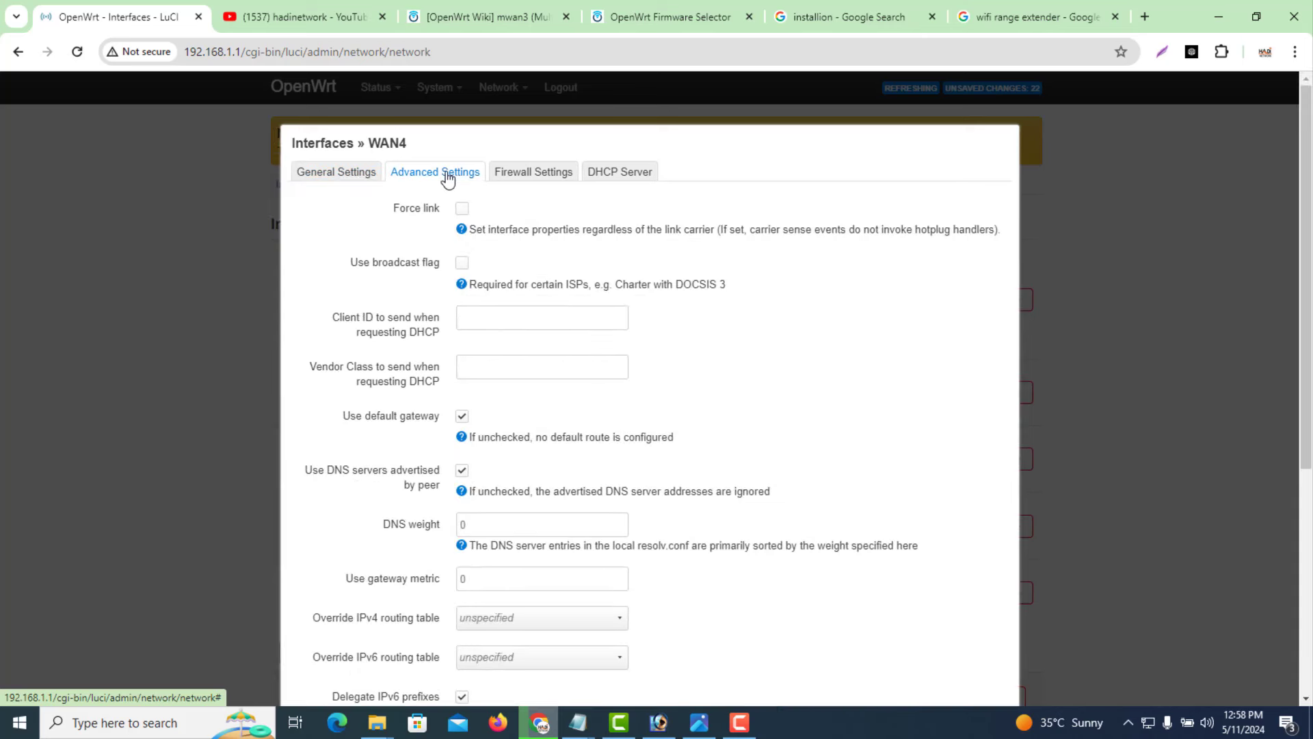
left_click(490, 532)
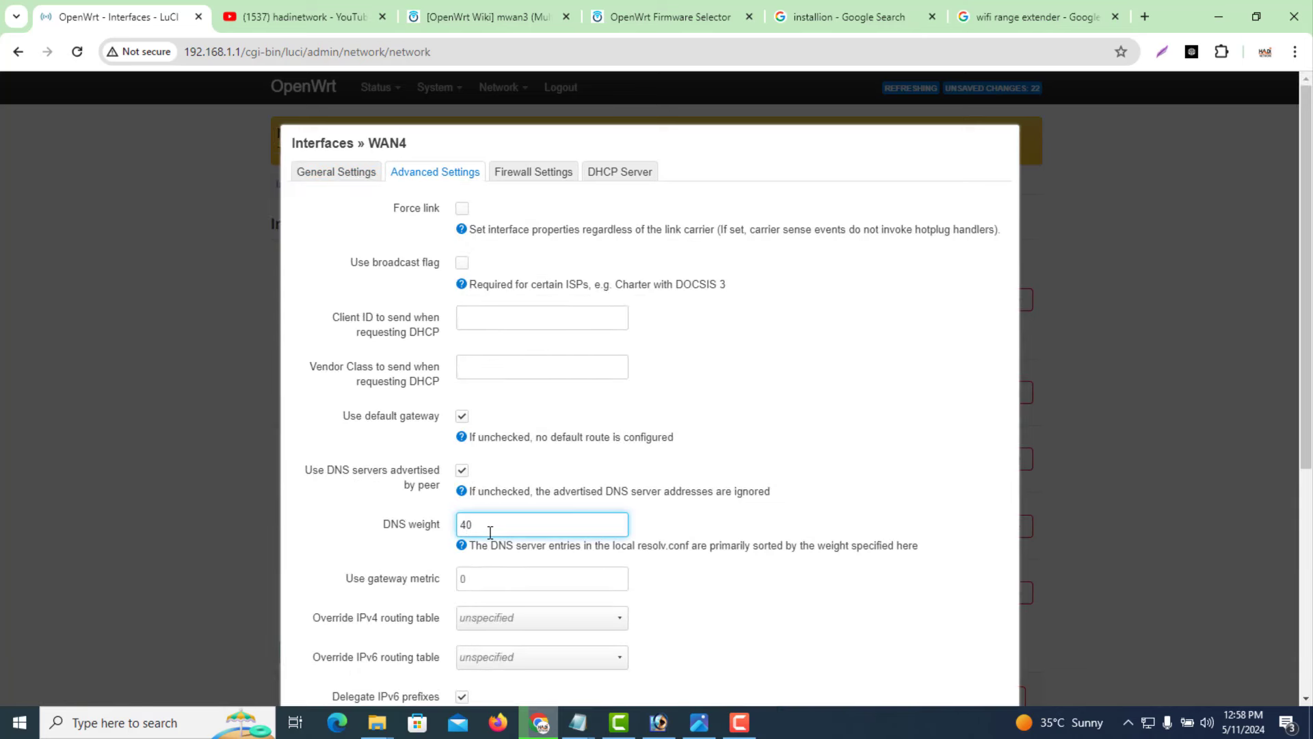
left_click_drag(1299, 376, 1300, 502)
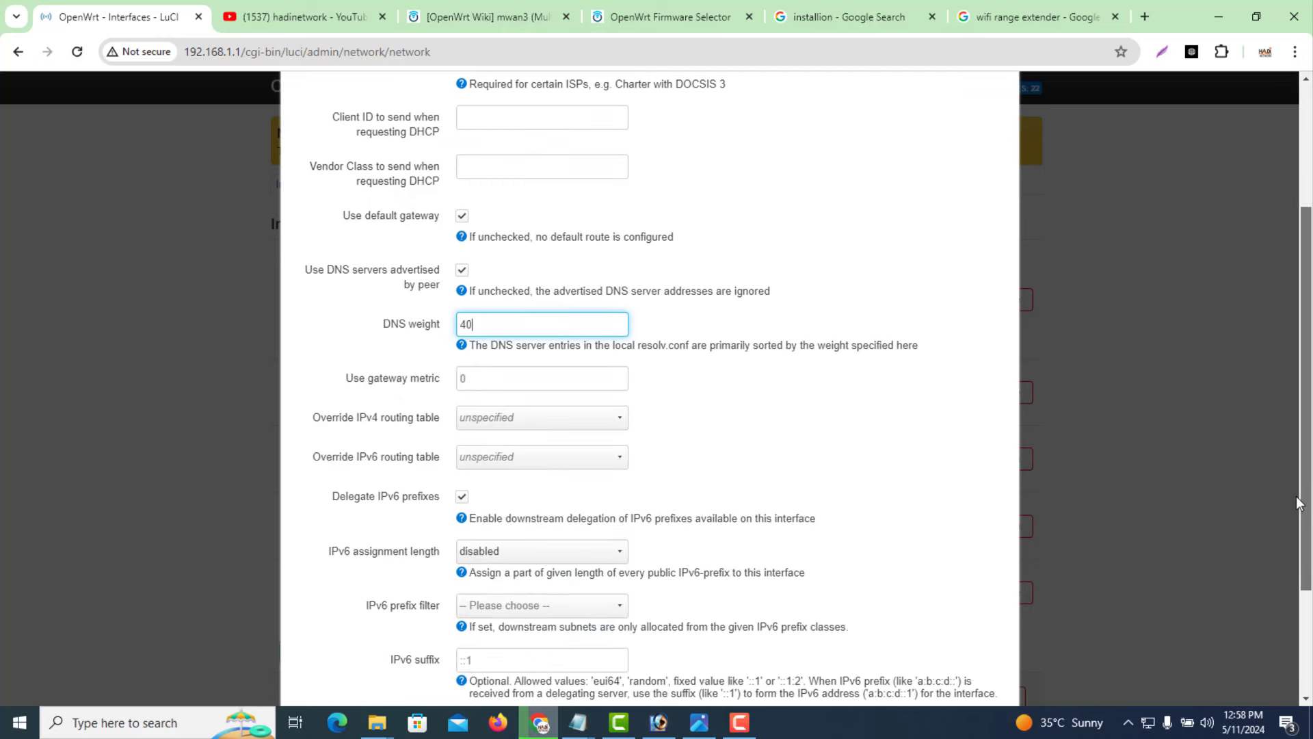
left_click(462, 497)
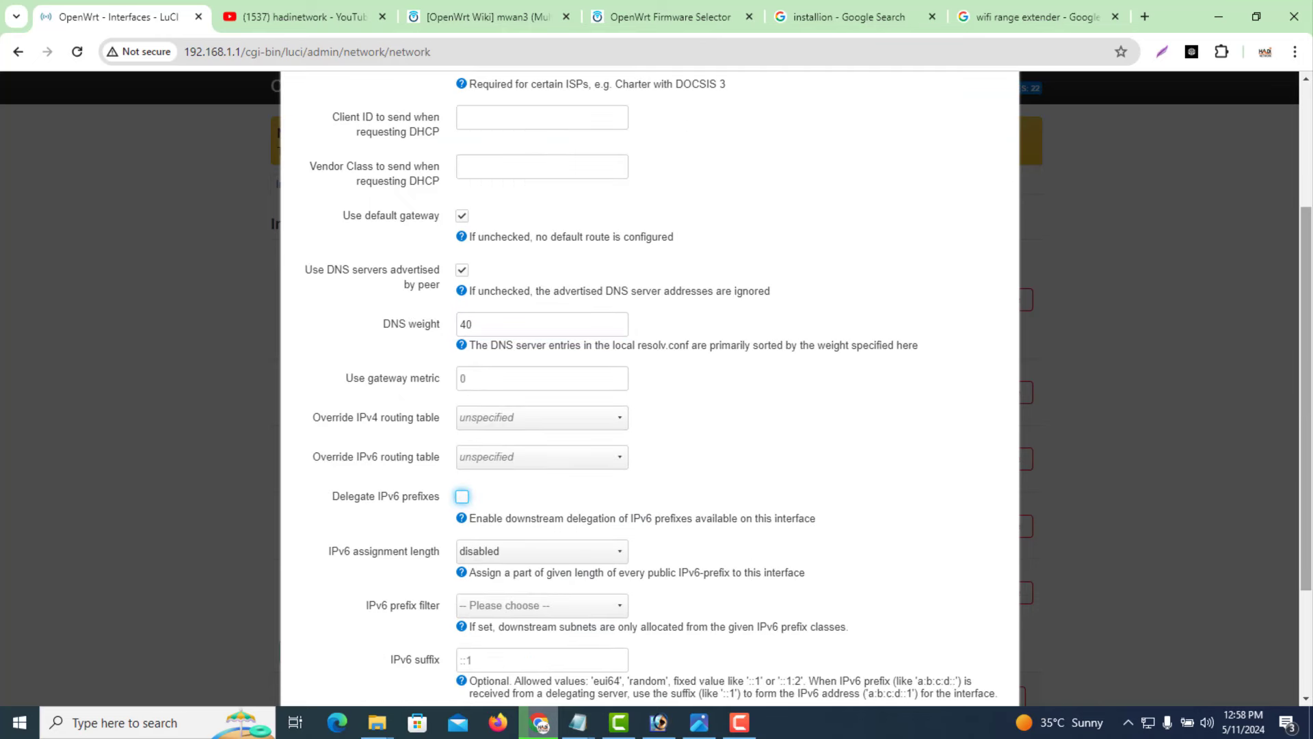
Assign WAN4 to the wan firewall zone and save the interface settings
scroll(1278, 248, "up", 3)
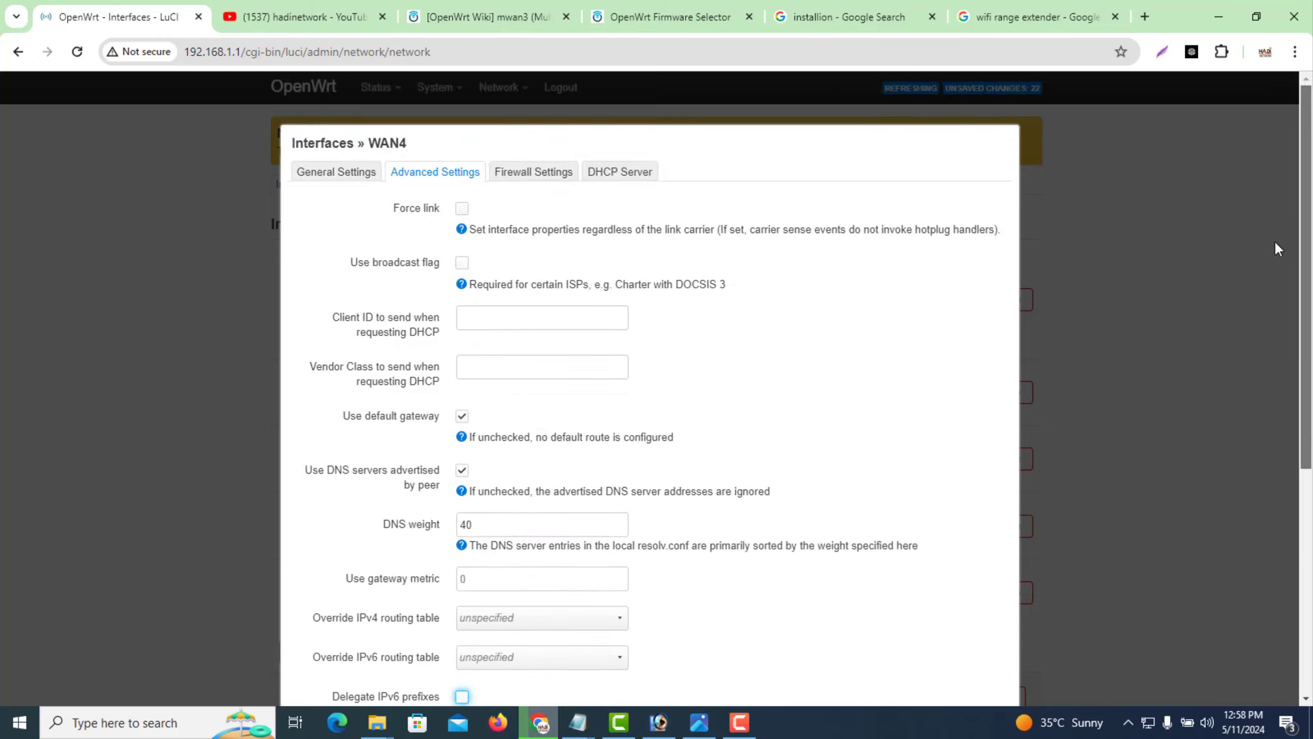
left_click(539, 179)
left_click(522, 207)
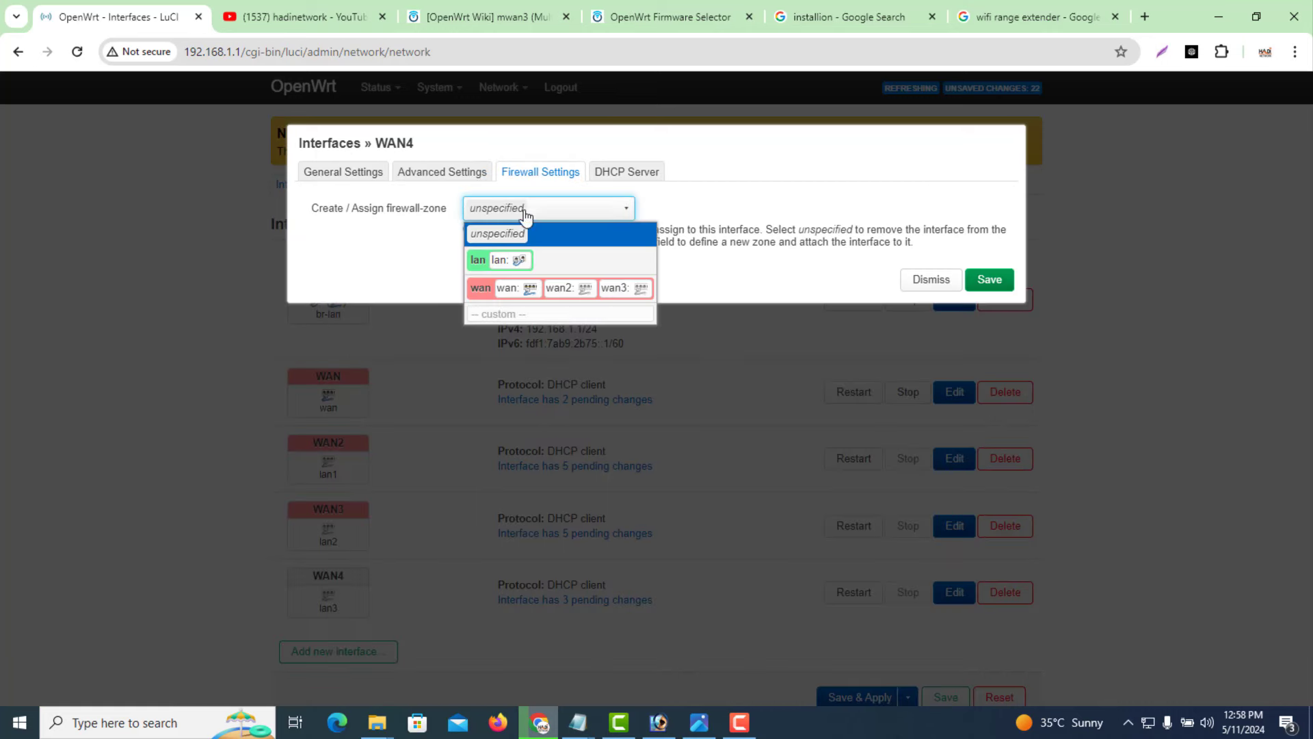
left_click(481, 289)
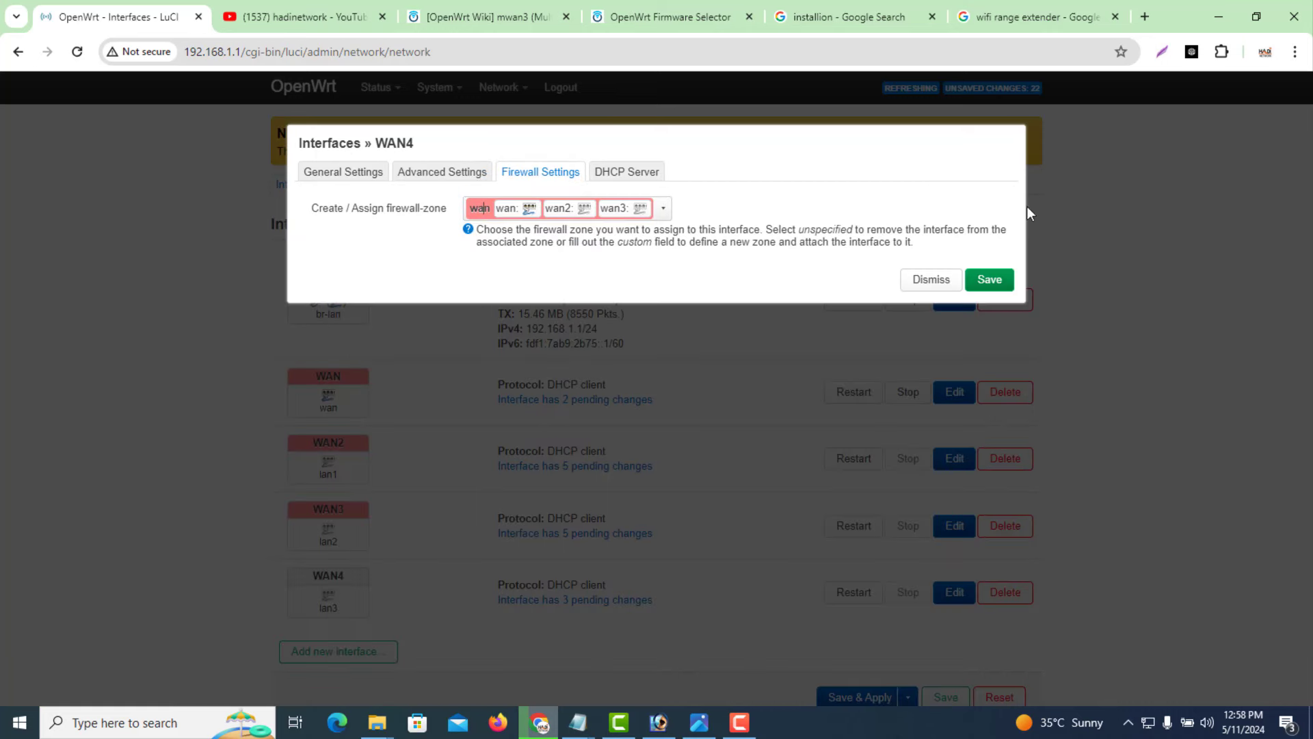
left_click(990, 280)
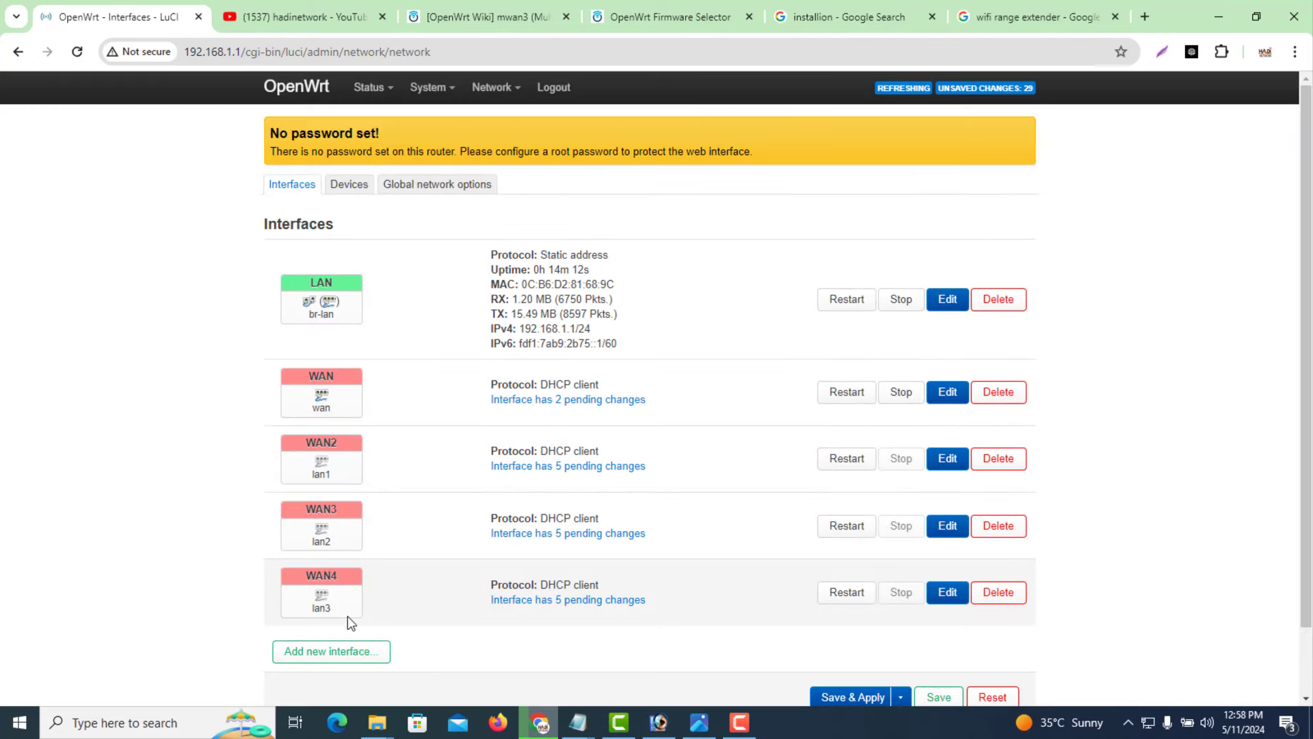
scroll(1306, 518, "down", 1)
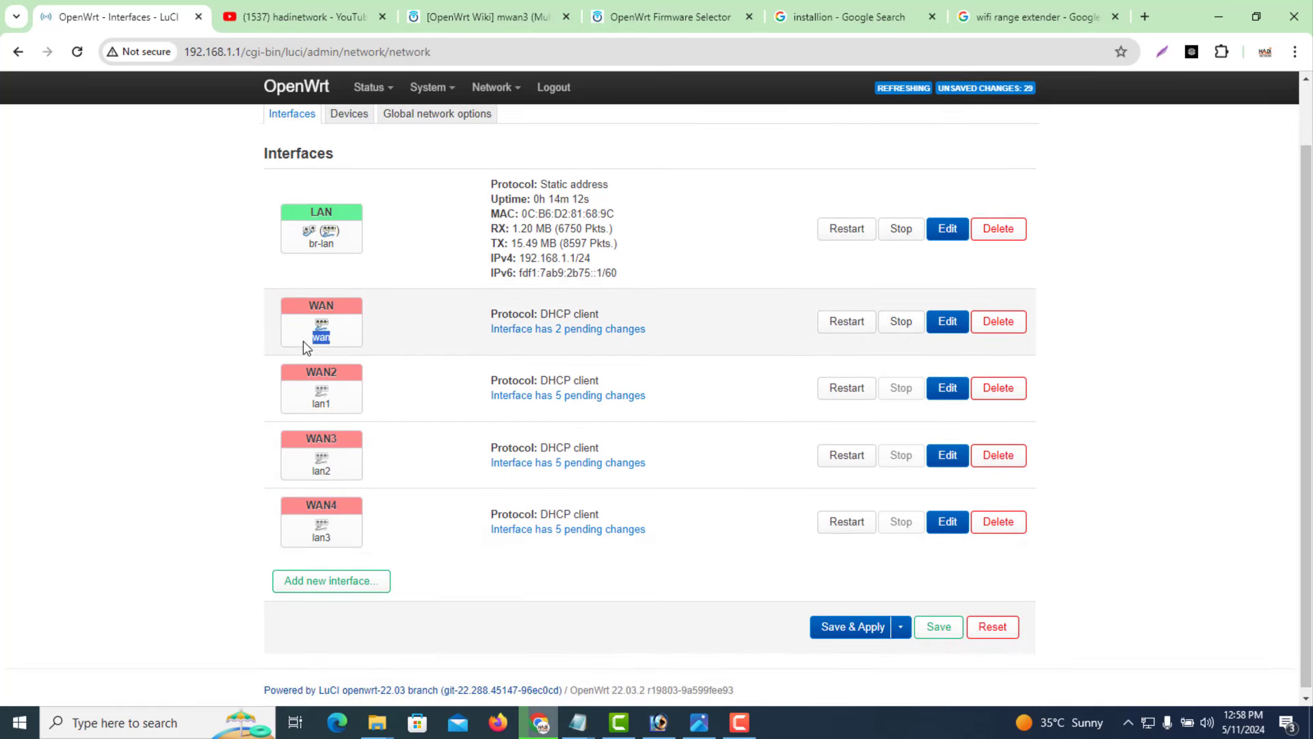
Save and apply all pending network interface changes for WAN, WAN2, WAN3 and WAN4
left_click(228, 341)
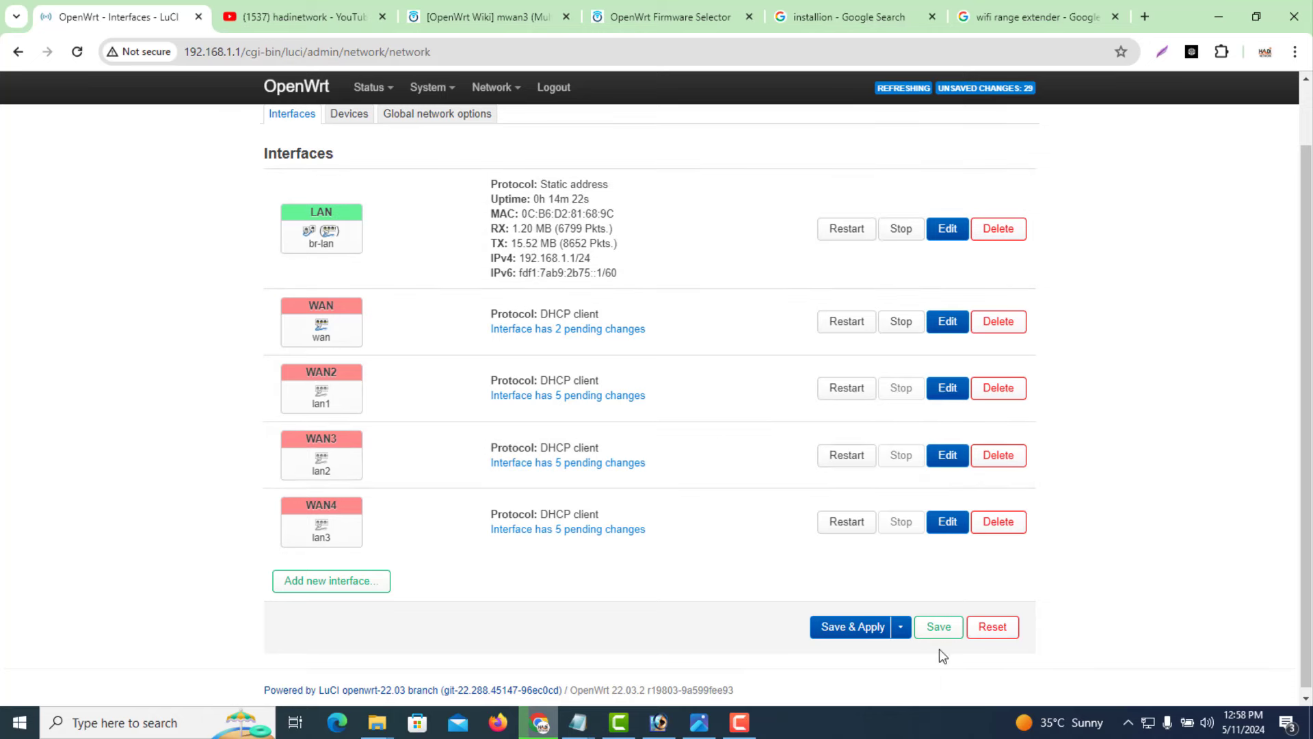
left_click(937, 631)
left_click(860, 634)
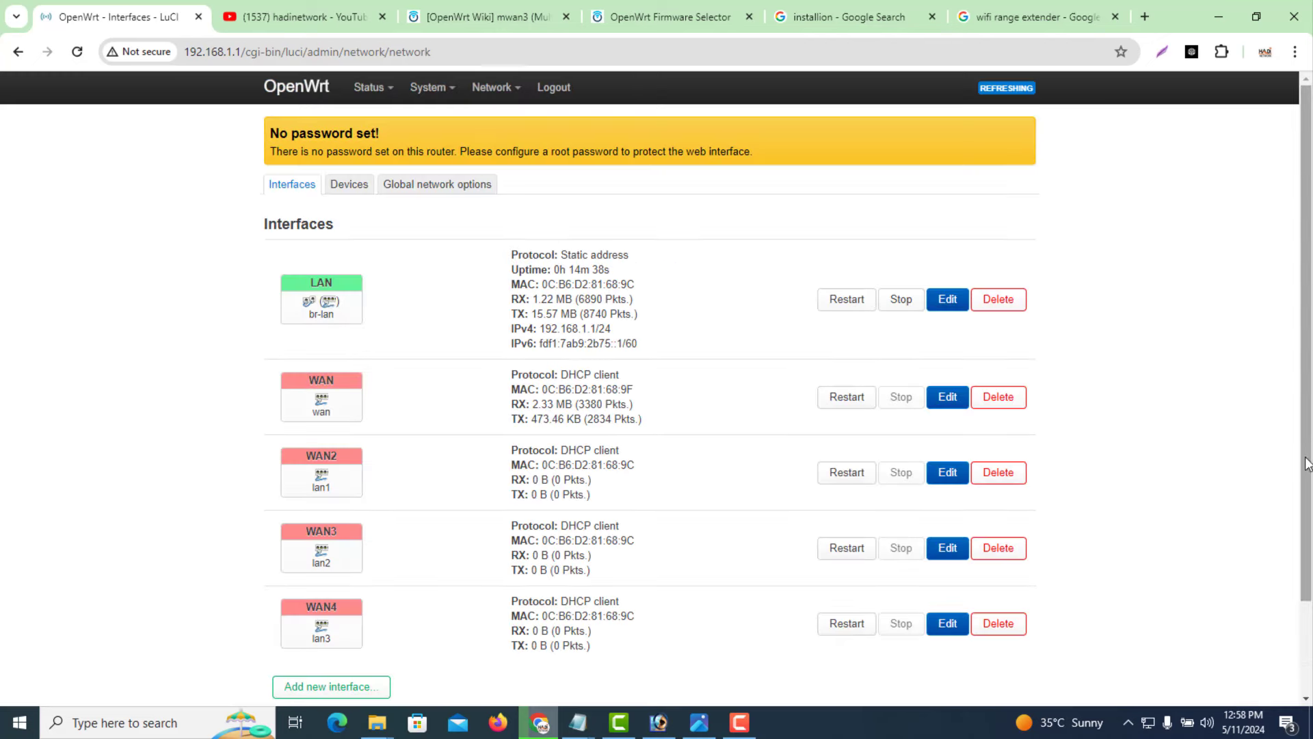
left_click_drag(1306, 465, 1303, 517)
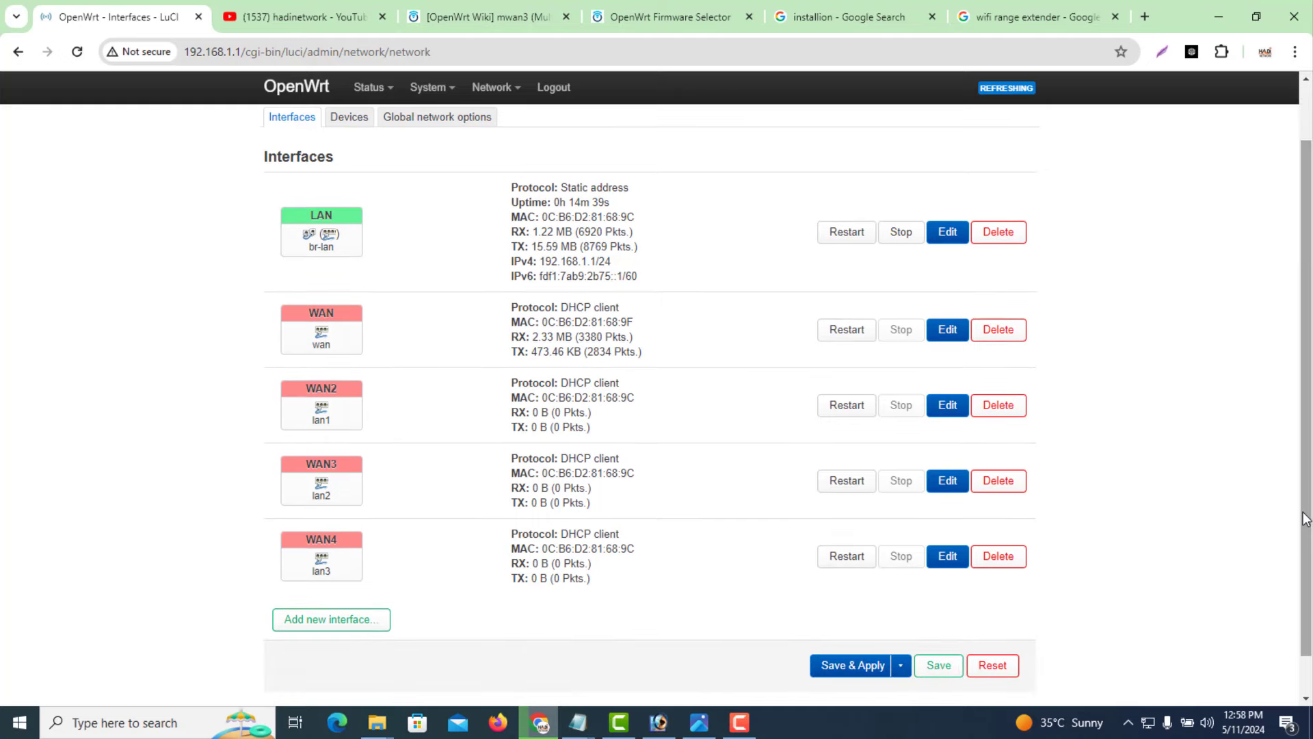
left_click(741, 730)
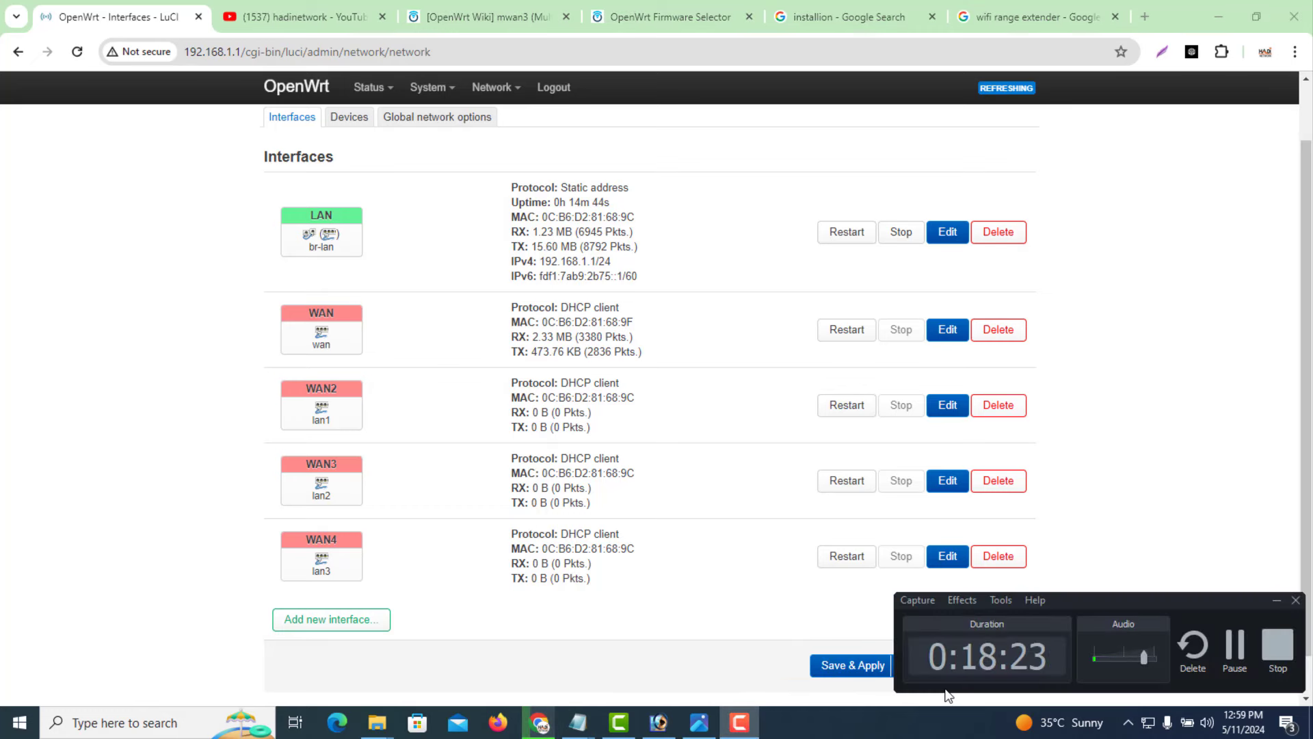
left_click(743, 730)
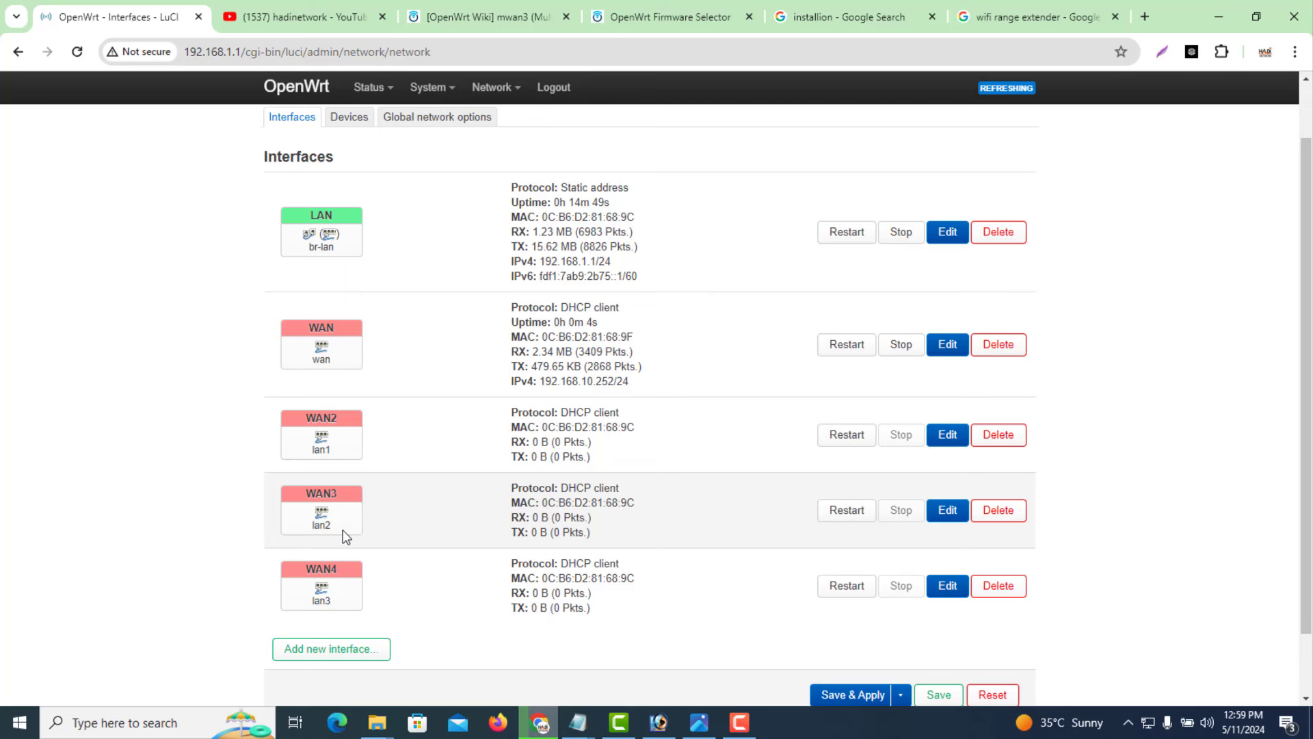
Try to save and apply the network interface configuration once more
left_click(856, 695)
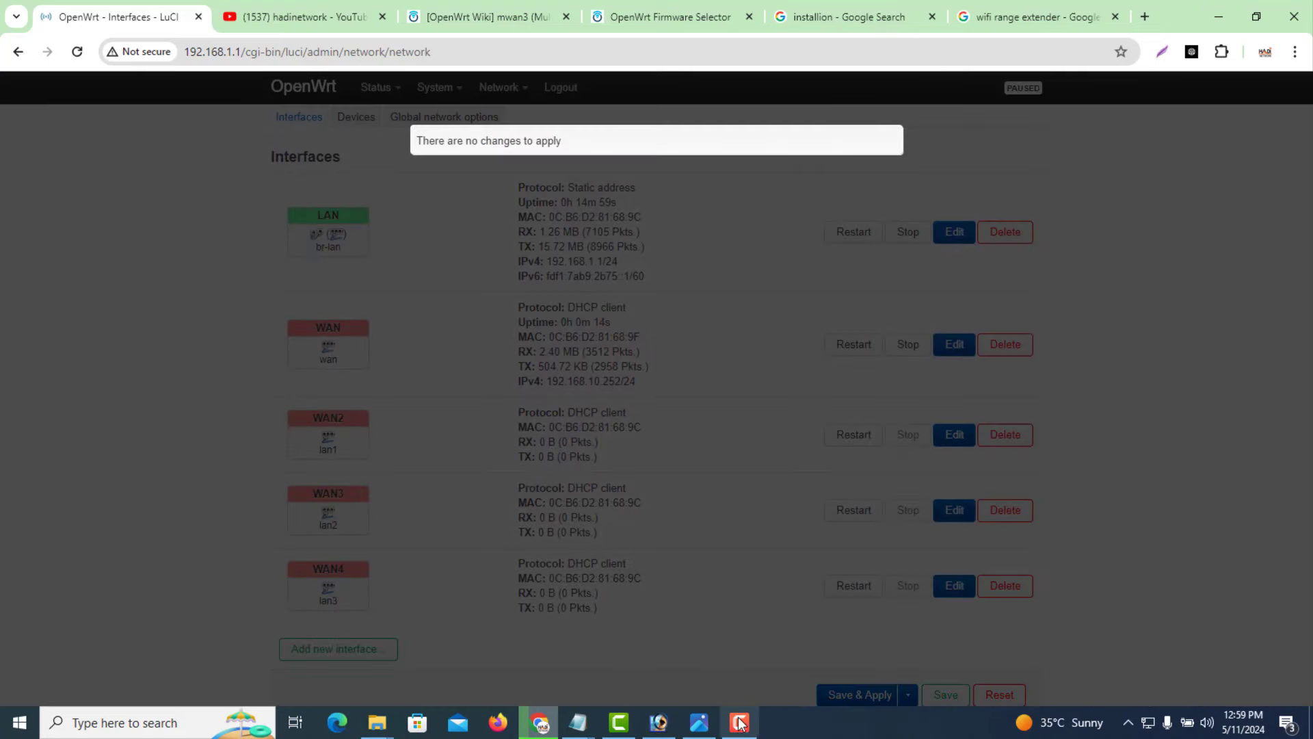